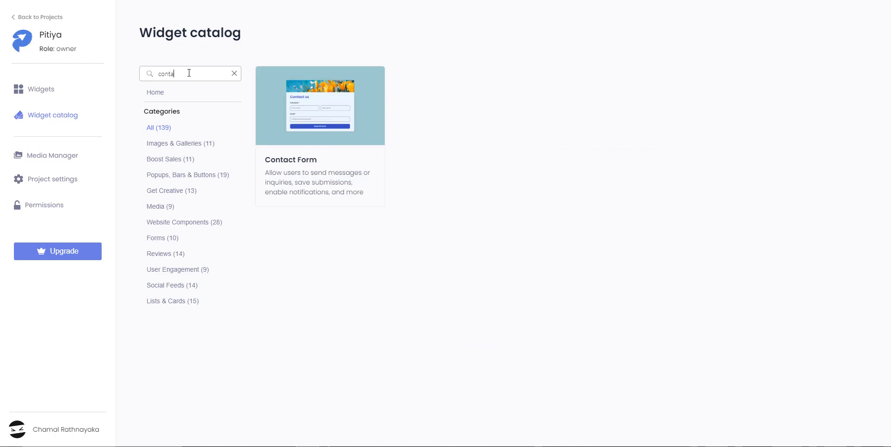
Create a new Contact Form widget from the Contact Form card in the widget catalog.
mouse_move(330, 125)
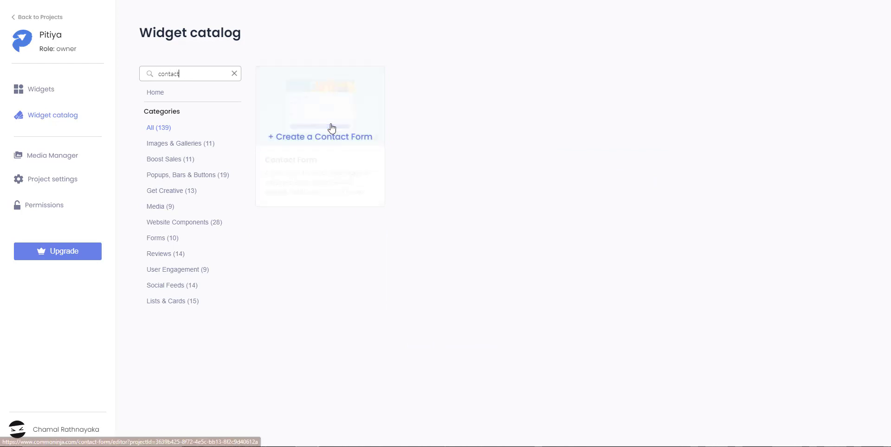
click(310, 142)
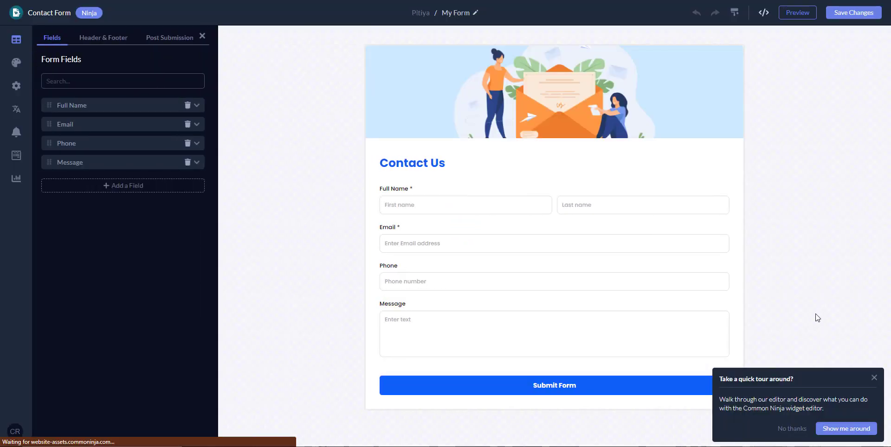
Dismiss the quick tour popup and browse Full Name's Form Element types without changing them.
click(874, 379)
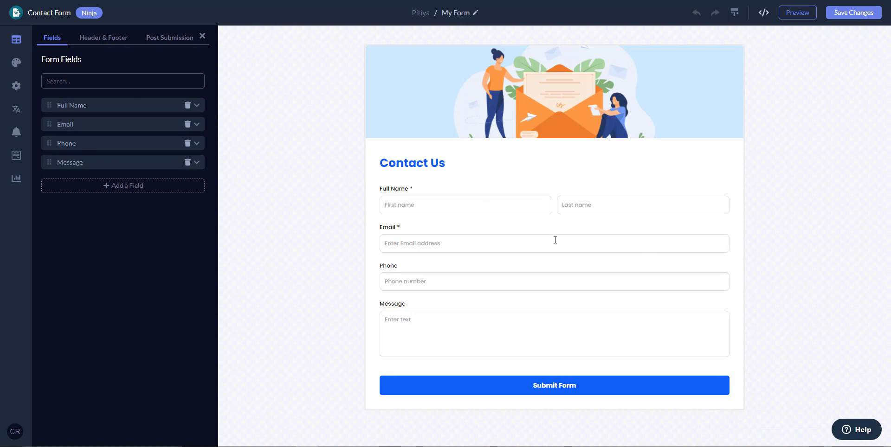
click(52, 105)
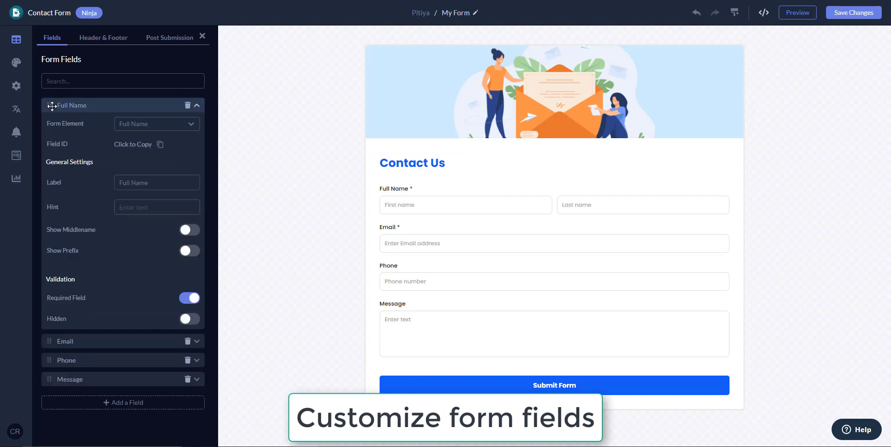
click(172, 125)
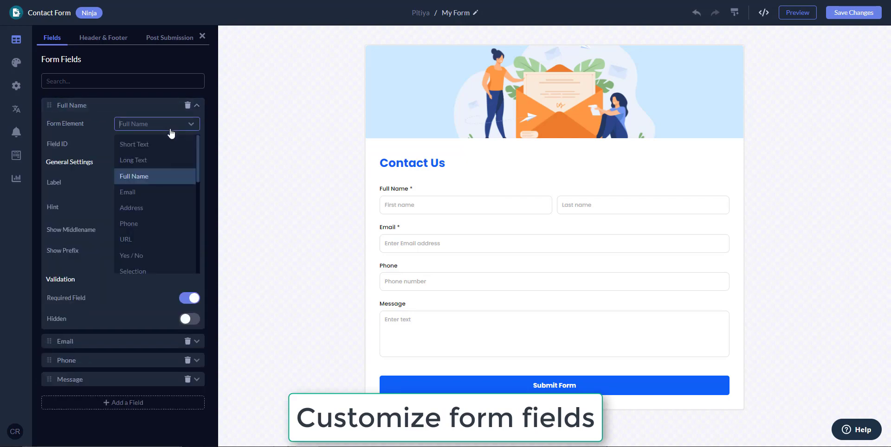
scroll(162, 224, down, 3)
scroll(161, 224, down, 5)
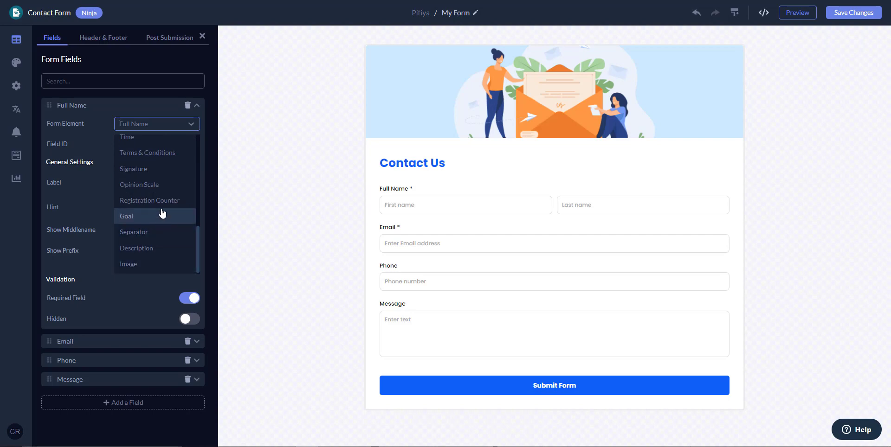
click(155, 108)
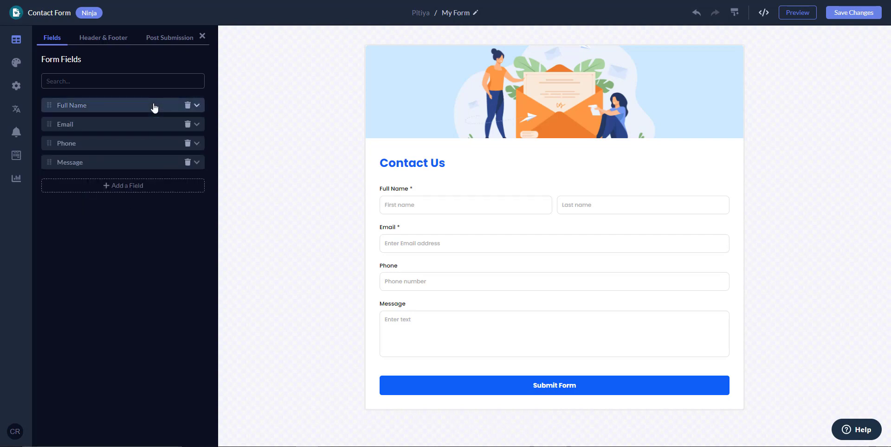
Try dragging Email above Full Name and glance at the Full Name and Phone settings.
drag(49, 124, 54, 123)
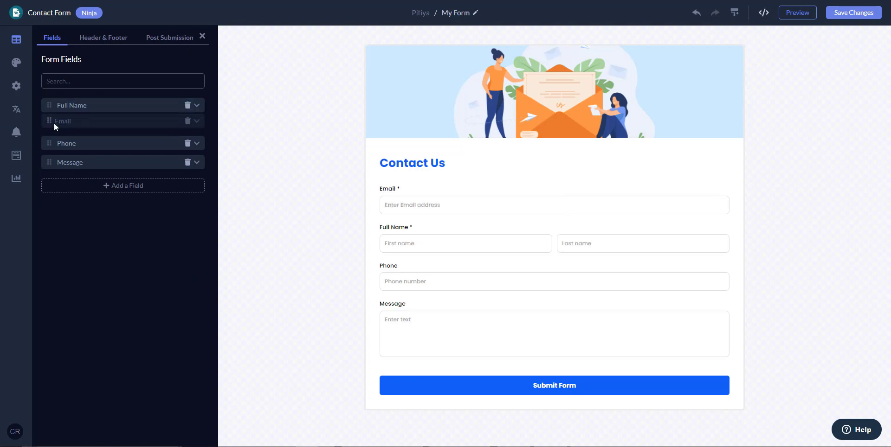
click(108, 108)
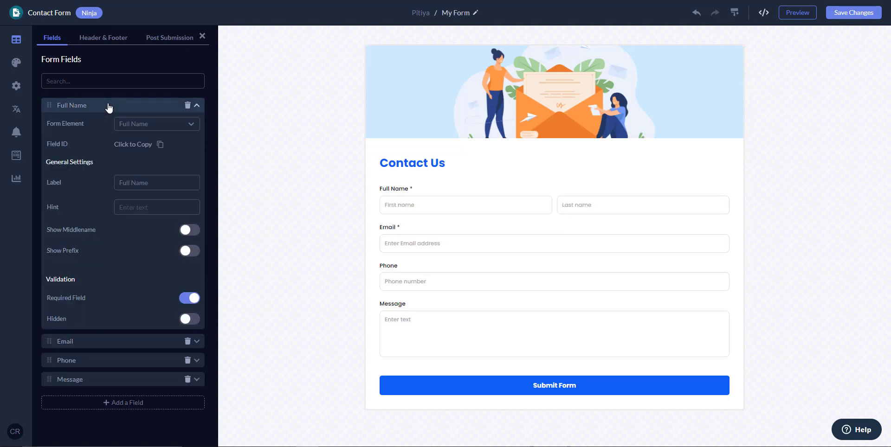
click(109, 109)
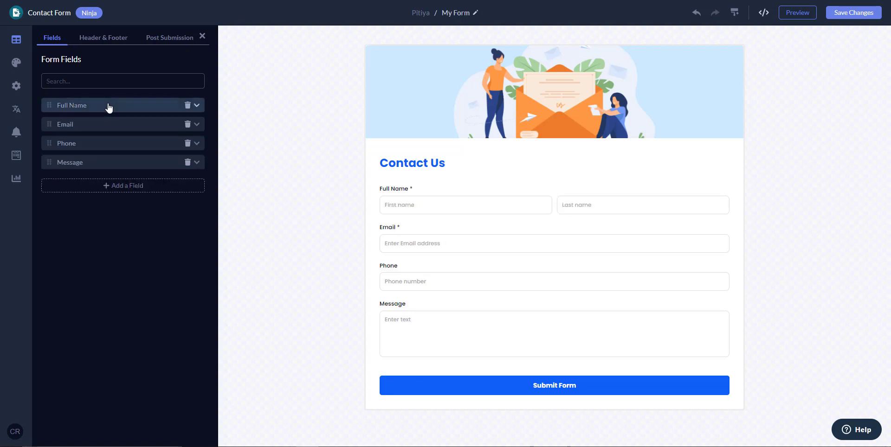
click(92, 148)
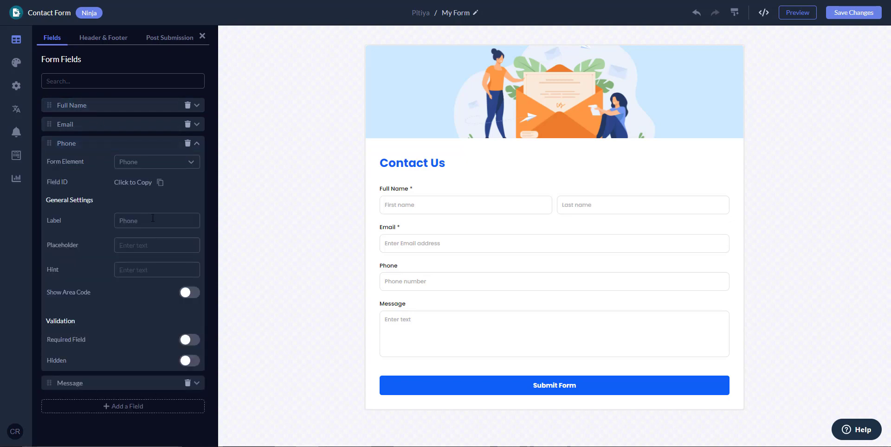
click(93, 143)
Set the Email field's placeholder to 'Enter your email address here...'.
click(97, 125)
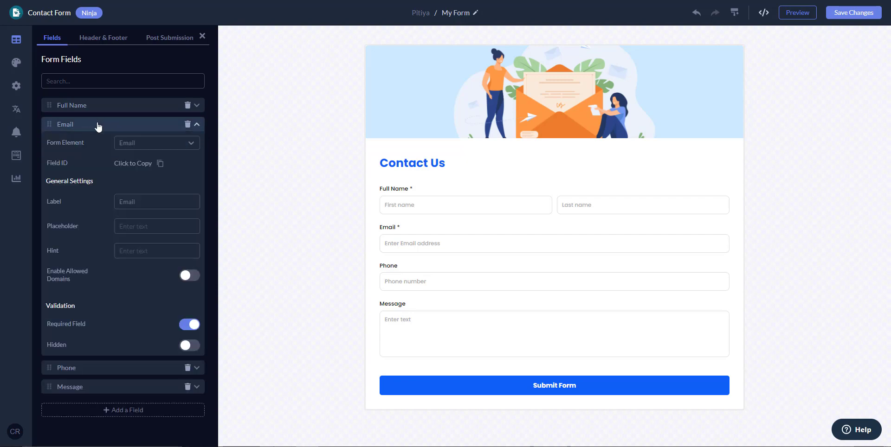
click(121, 224)
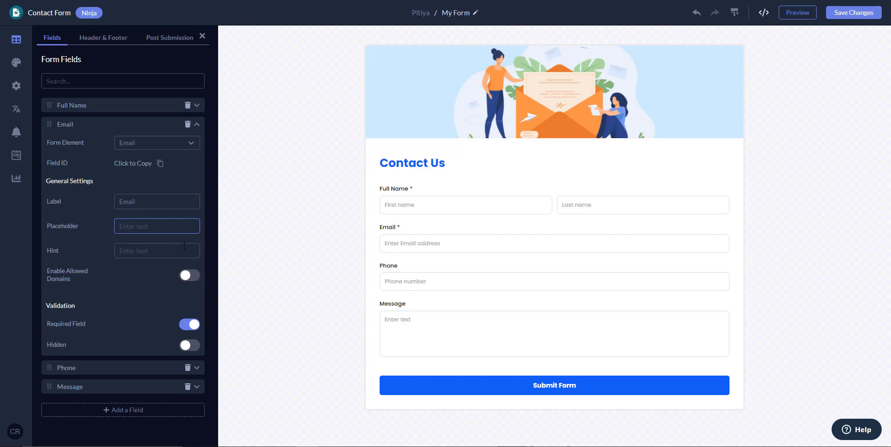
text(Enter your email address here)
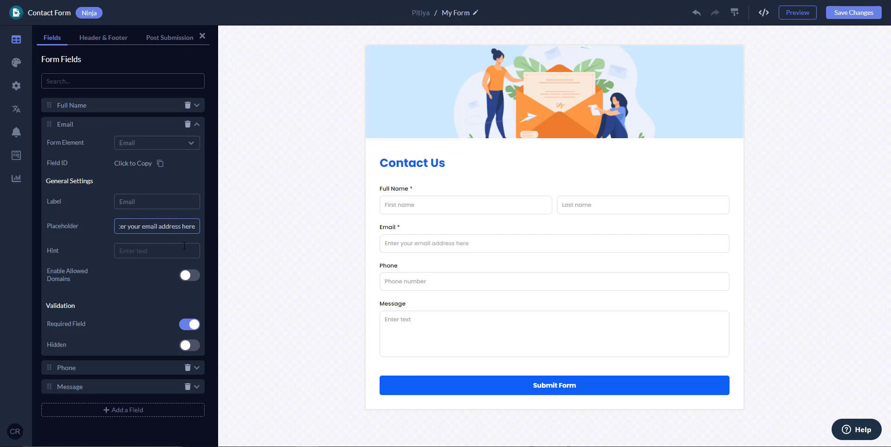
text(...)
click(144, 126)
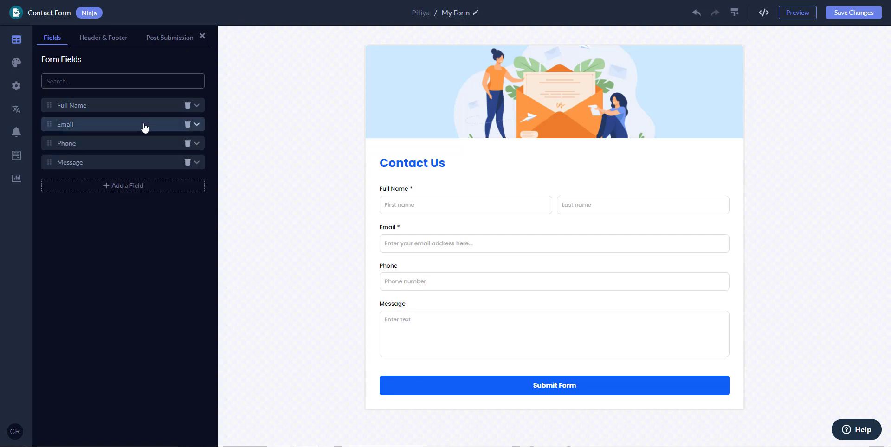
Briefly check the Phone and Email field settings without changing anything.
click(129, 147)
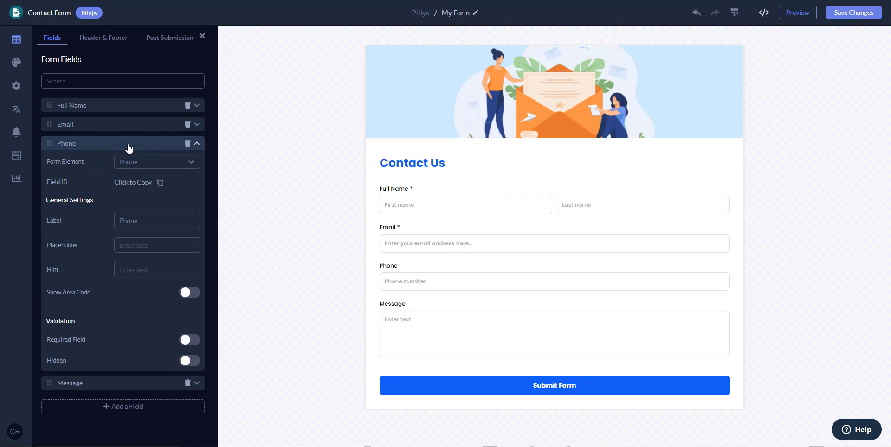
click(129, 147)
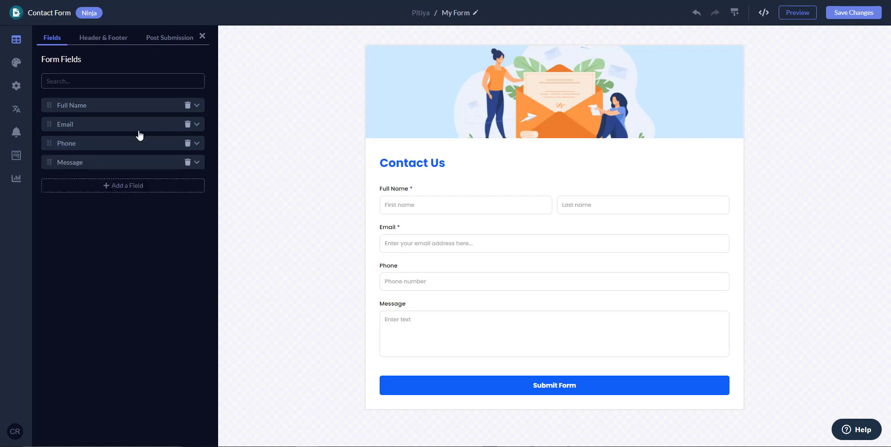
click(137, 132)
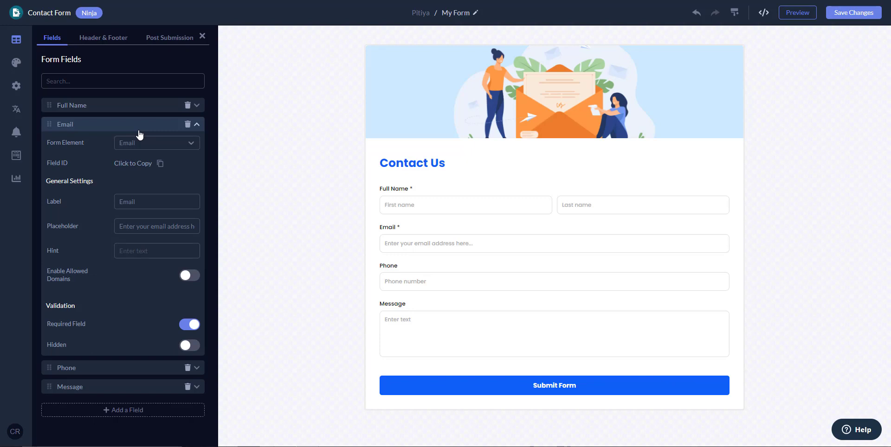
click(139, 130)
Turn on Show Prefix for Full Name, leaving Show Middlename off.
click(140, 108)
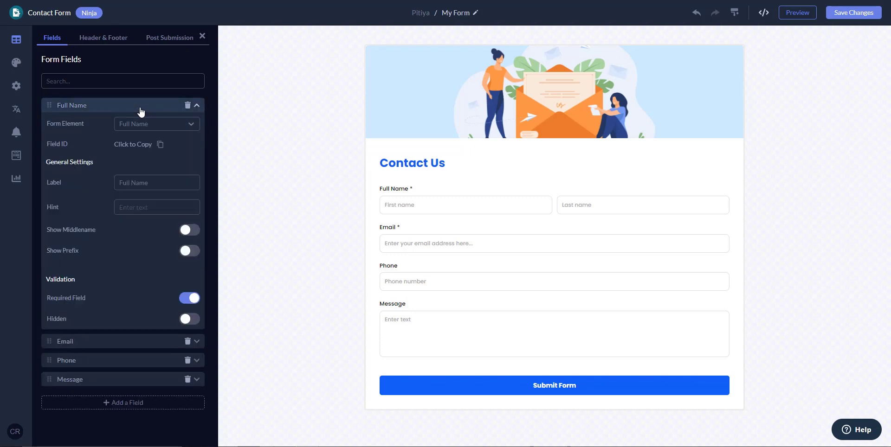
click(190, 231)
click(189, 230)
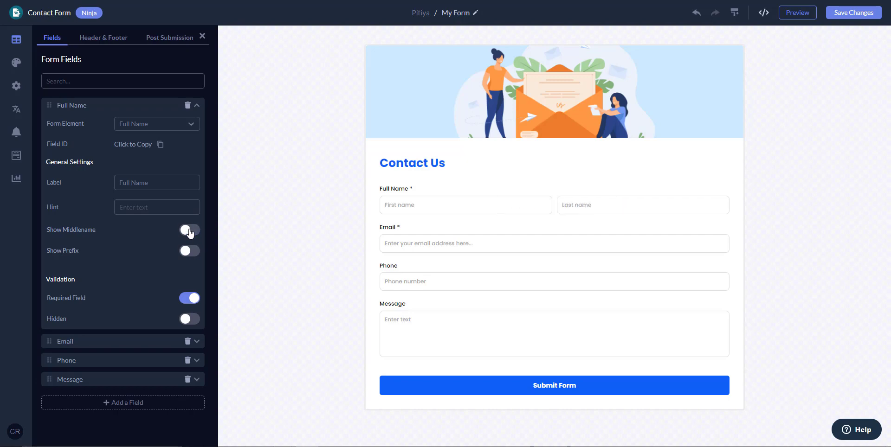
click(190, 252)
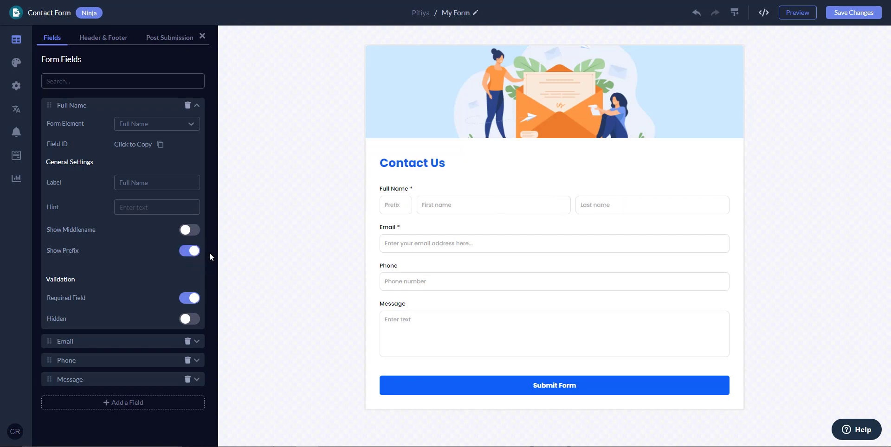
click(192, 256)
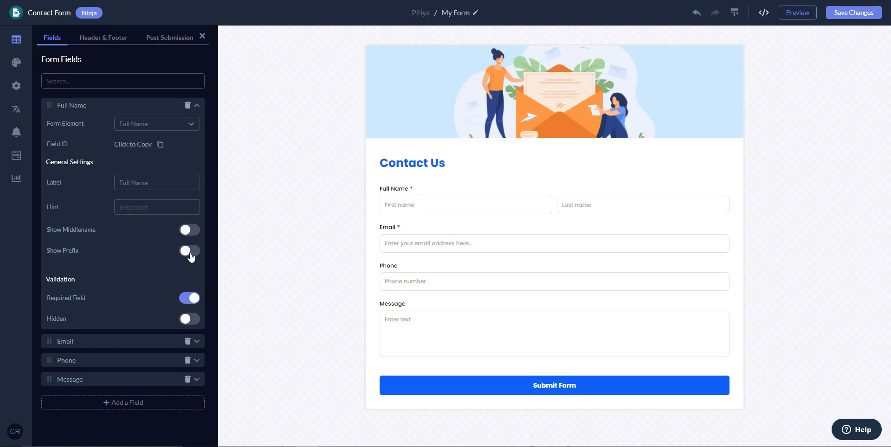
click(191, 256)
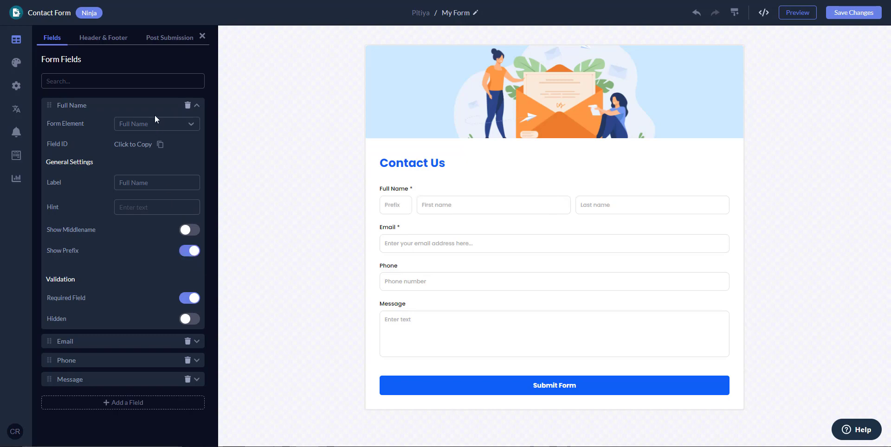
click(122, 109)
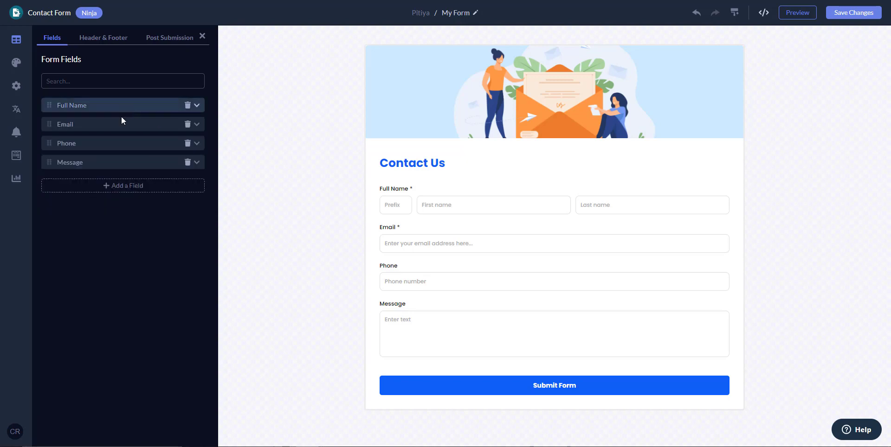
Add a new URL field and label it 'Website'.
click(130, 187)
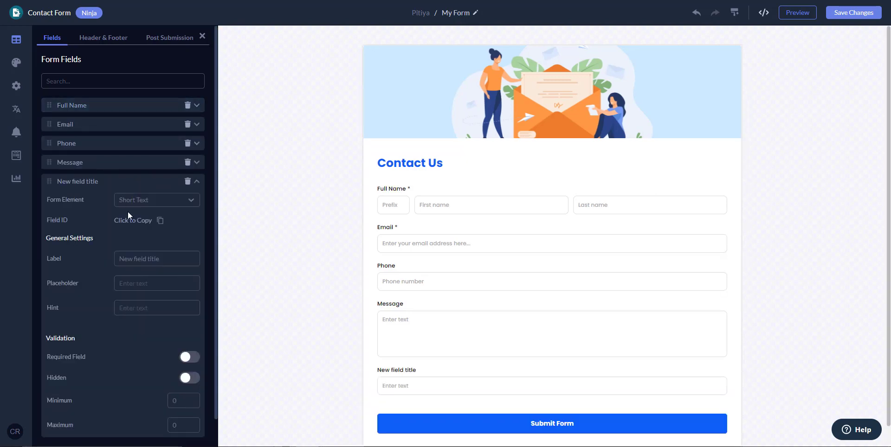
click(167, 204)
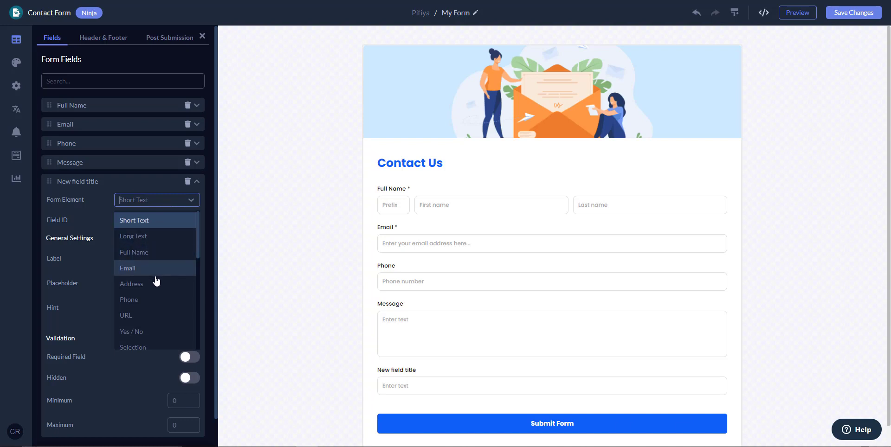
click(146, 315)
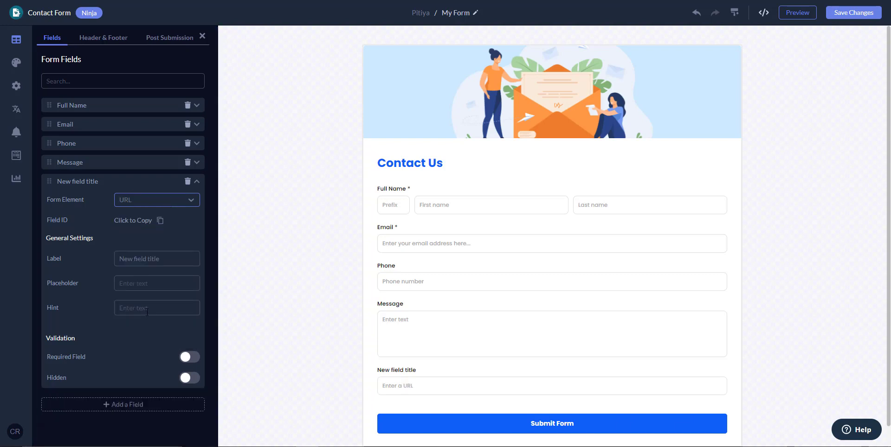
triple_click(135, 259)
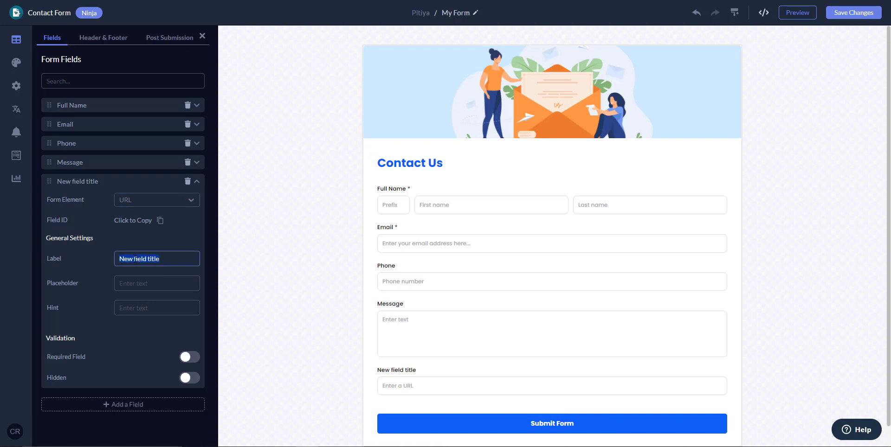
text(Wesite)
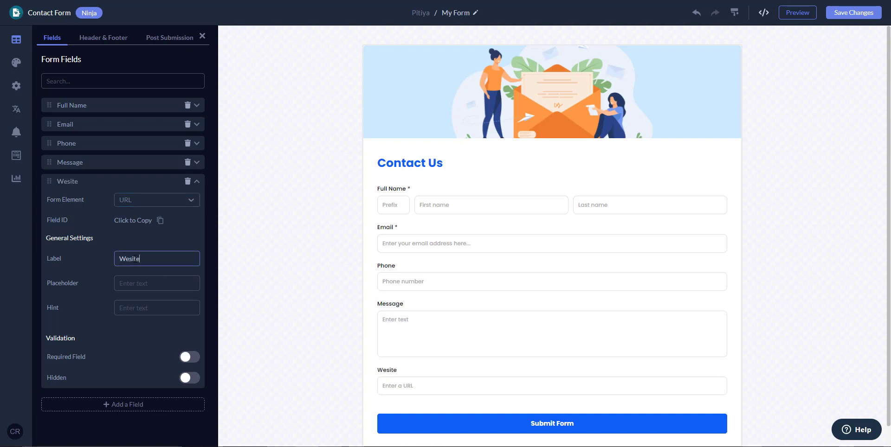
key(BackSpace)
key(BackSpace)
key(BackSpace)
text(bsite)
click(141, 284)
text(E)
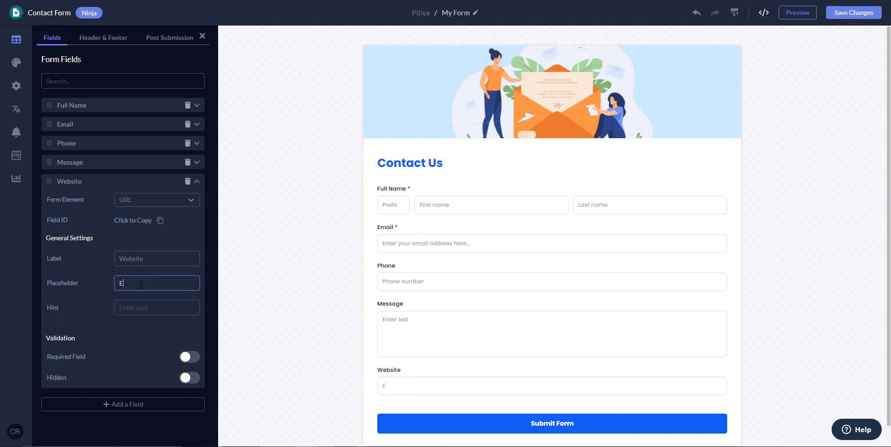
text(nter your websit)
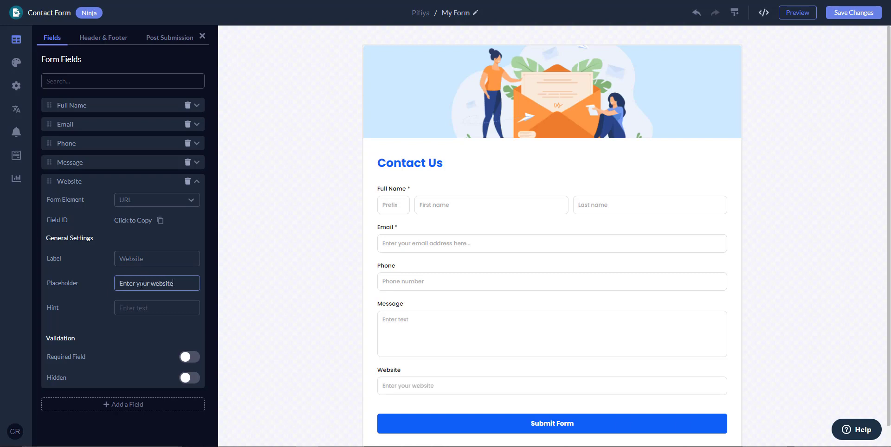
text(e address)
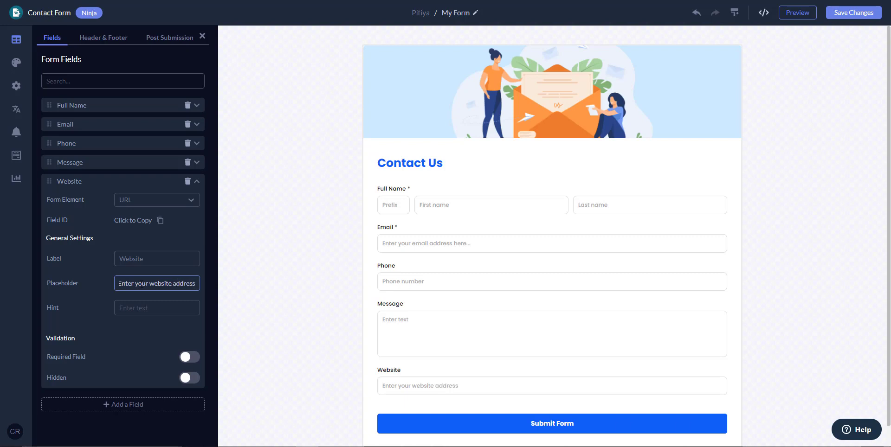
click(134, 309)
text(https)
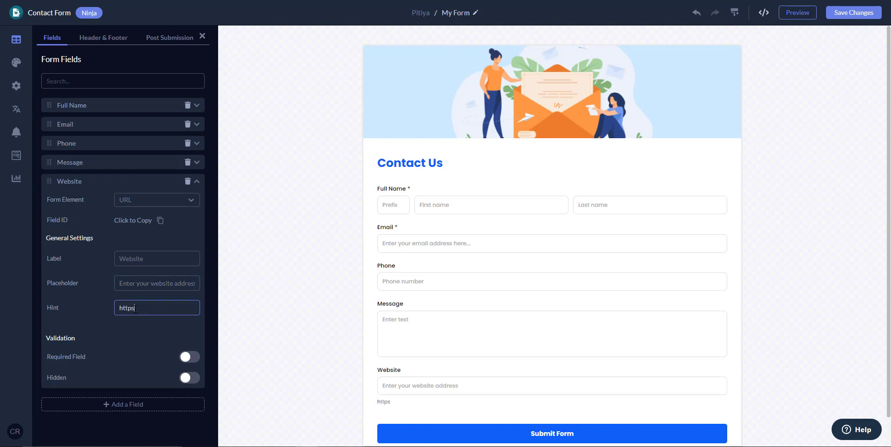
text(://www.pitiya.com)
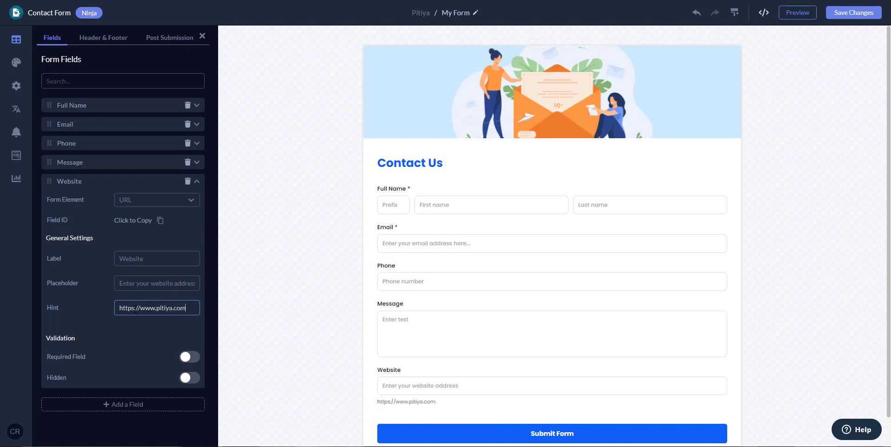
click(407, 401)
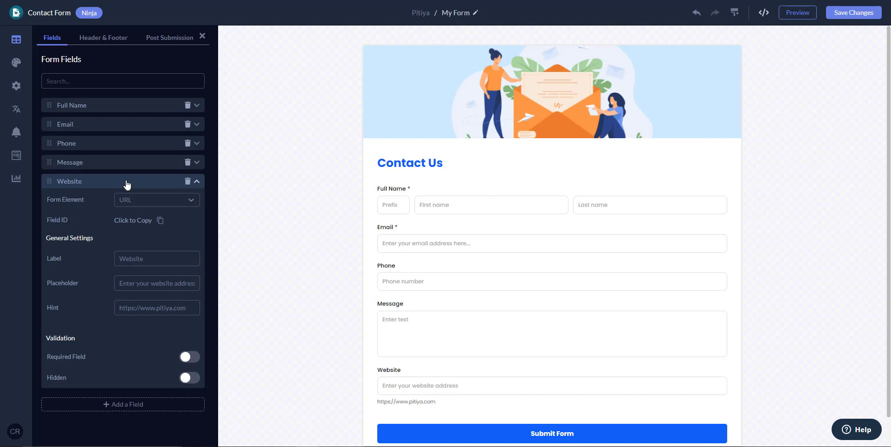
click(122, 308)
text(E)
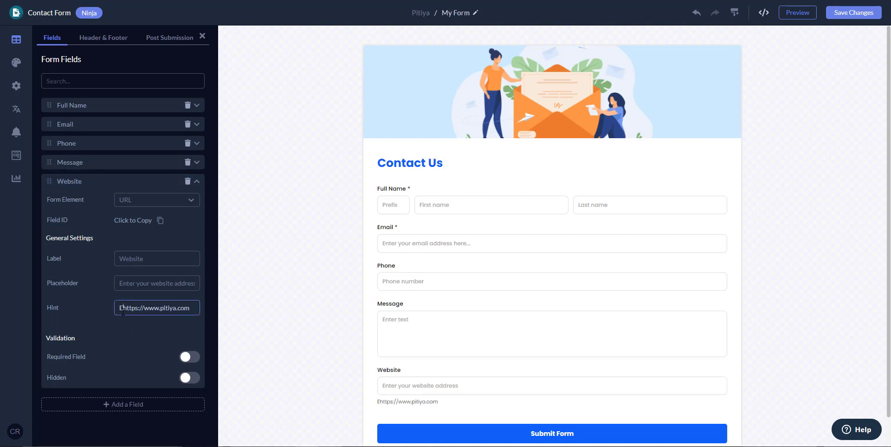
text(x:)
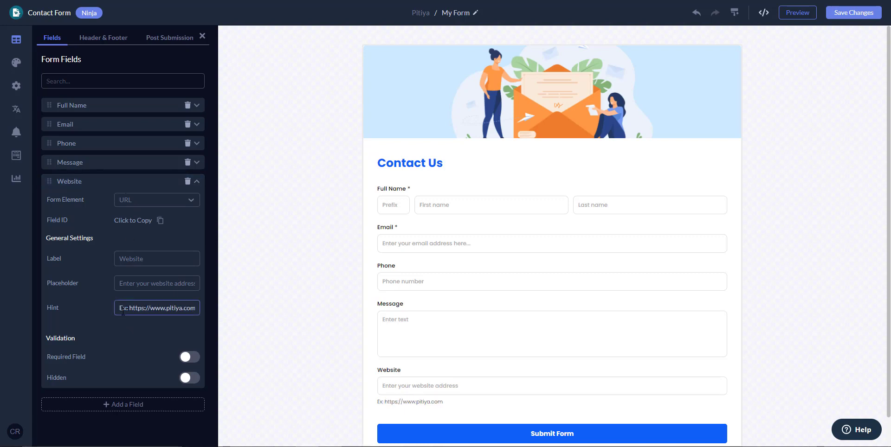
Fold away the Website settings and add another blank field below it.
click(124, 187)
click(124, 188)
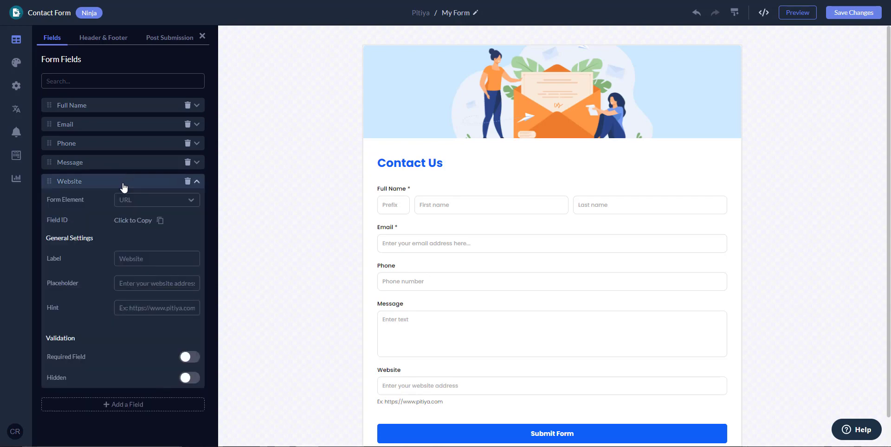
click(123, 186)
click(121, 204)
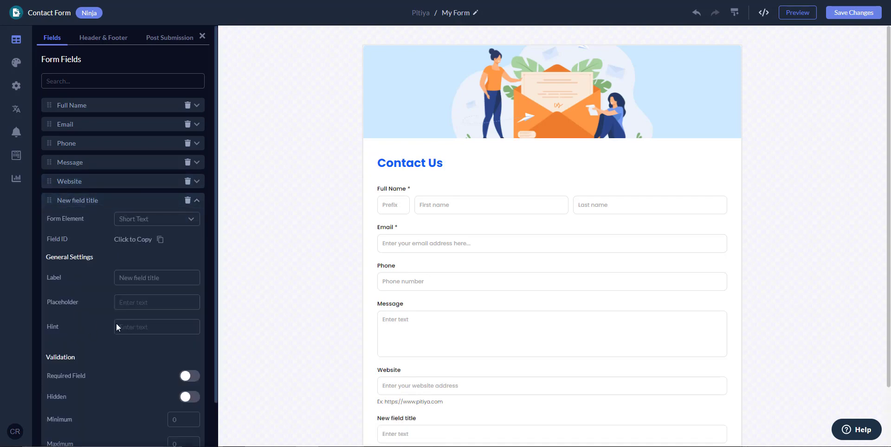
Change the new field's Form Element to File Upload.
click(179, 202)
click(156, 203)
click(155, 221)
scroll(148, 303, down, 5)
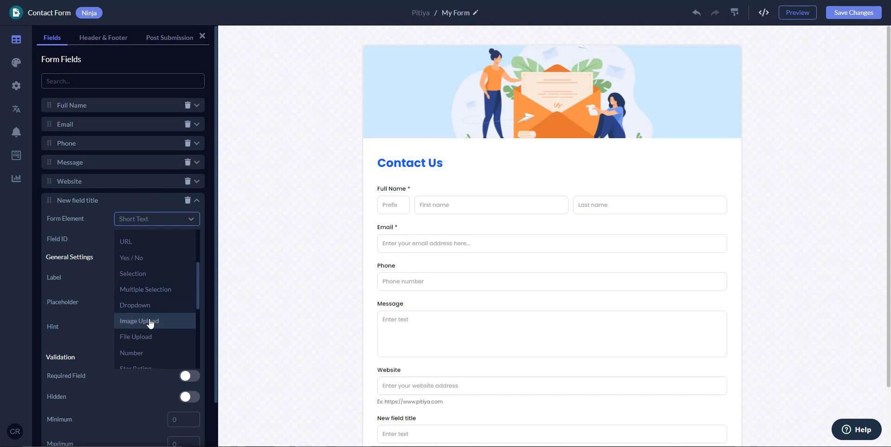
click(148, 338)
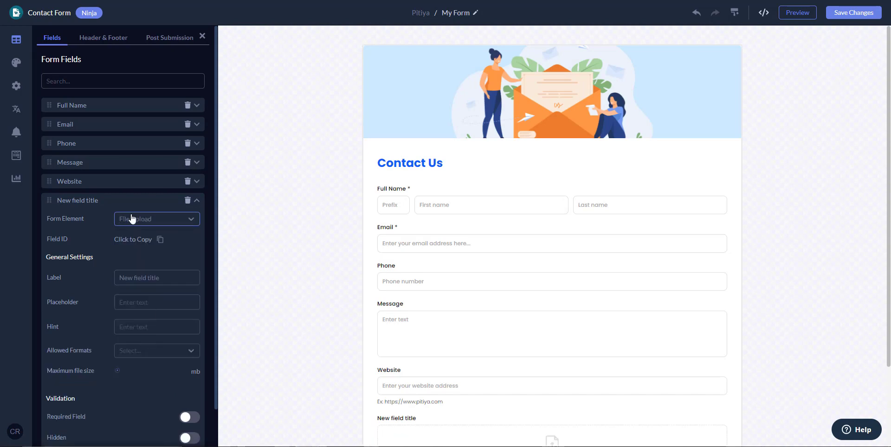
Relabel the upload field 'Attachments'.
scroll(432, 336, down, 2)
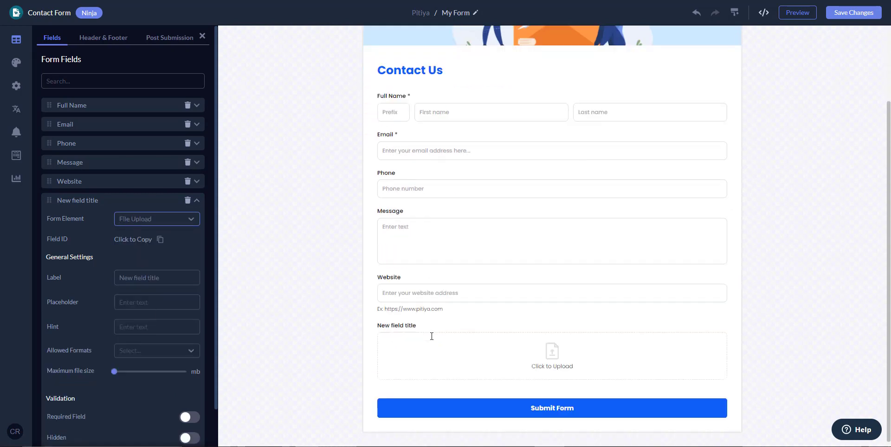
triple_click(178, 274)
text(Ab)
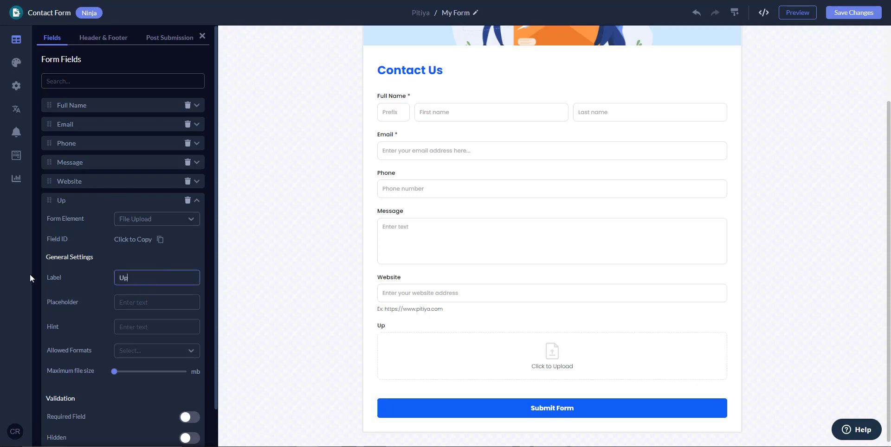
key(BackSpace)
key(BackSpace)
text(Atr)
key(BackSpace)
key(BackSpace)
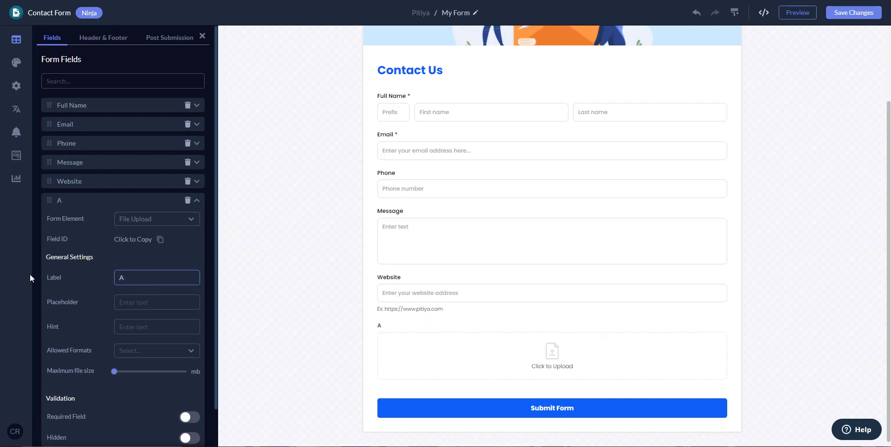
text(ttach)
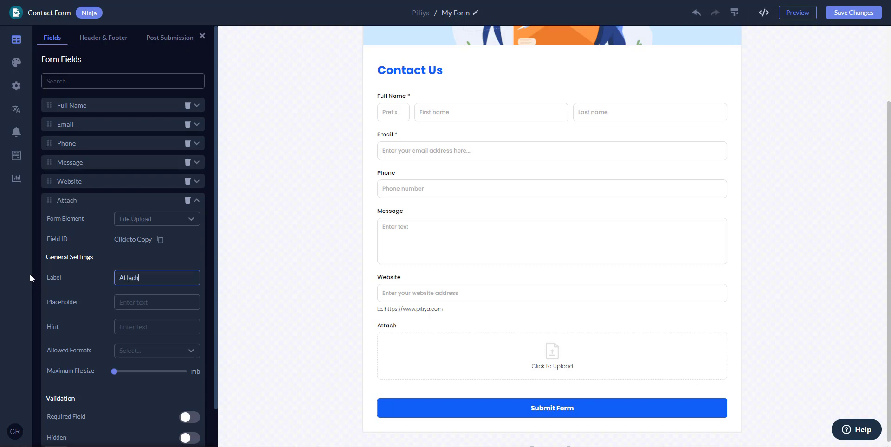
text(ments)
Raise the maximum file size slider and set the upload box text to 'Maximum 100MB'.
scroll(92, 329, down, 1)
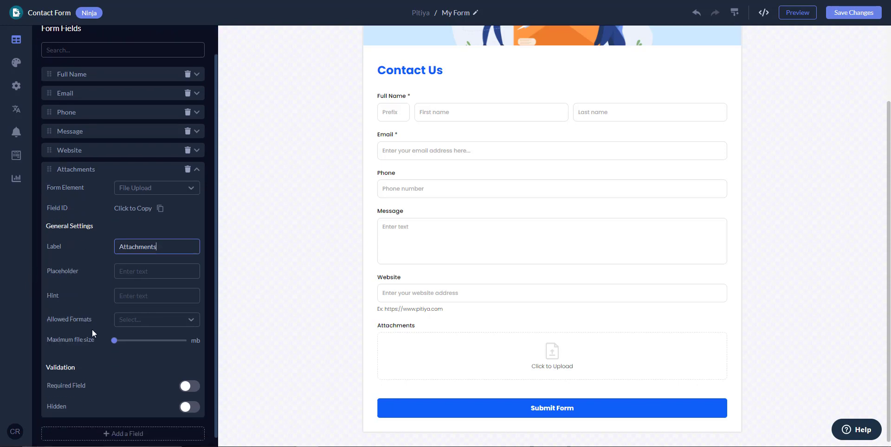
drag(129, 332, 178, 333)
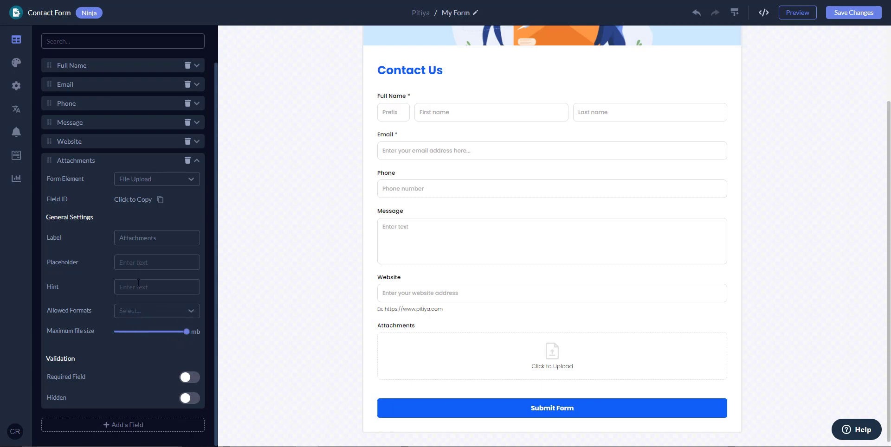
click(150, 263)
text(Max:100)
key(BackSpace)
key(BackSpace)
key(BackSpace)
key(BackSpace)
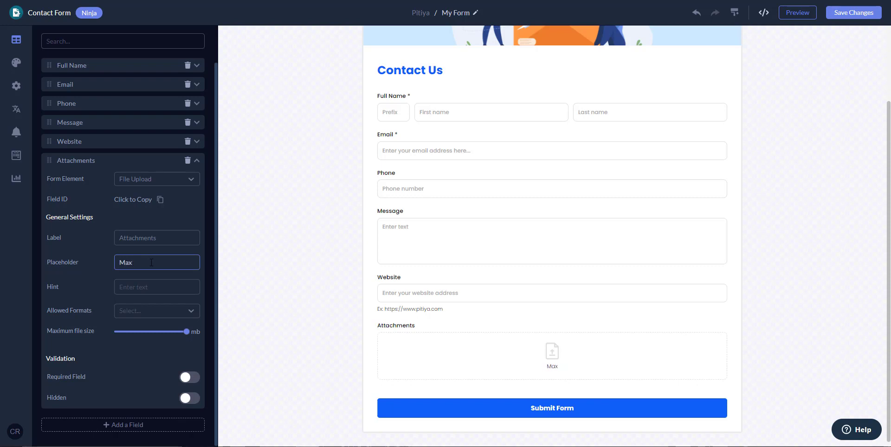
text(imum 100MB)
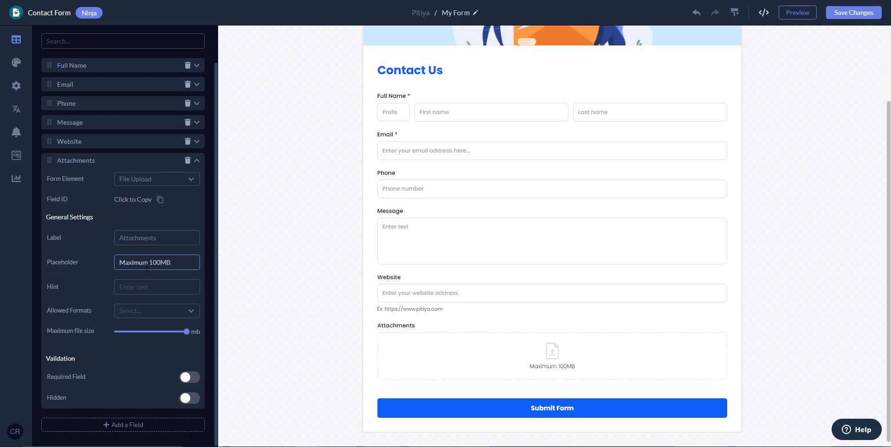
click(168, 312)
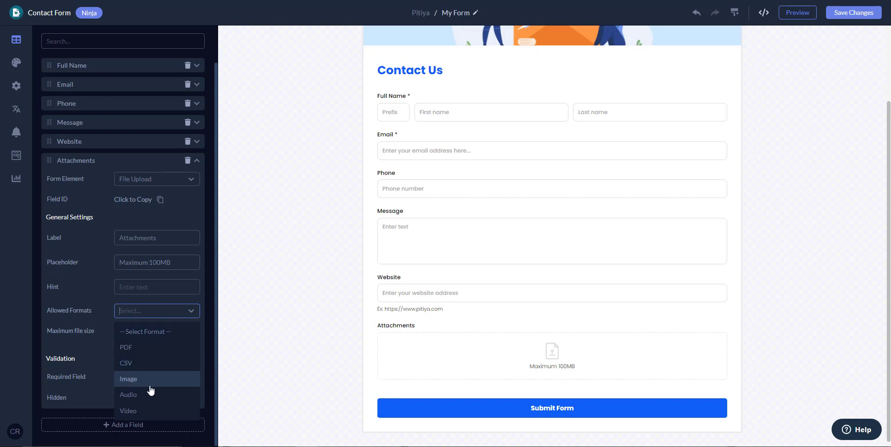
Try PDF, CSV and Image formats, reset to '-- Select Format --', then collapse Attachments.
click(144, 347)
click(162, 311)
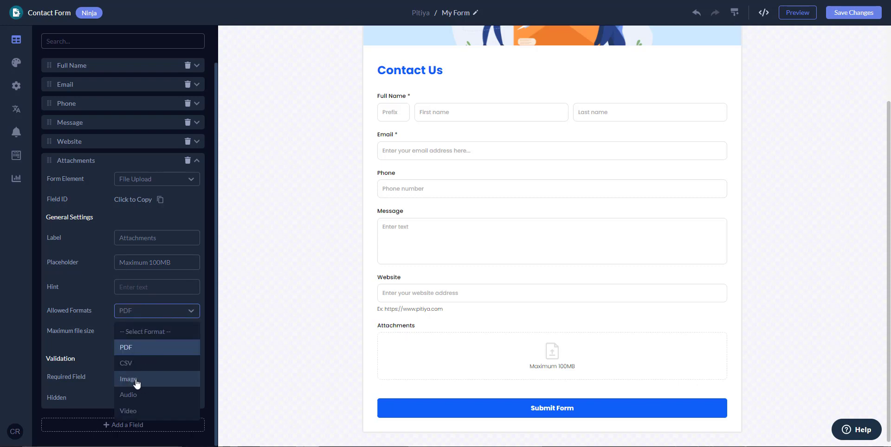
click(137, 364)
click(182, 316)
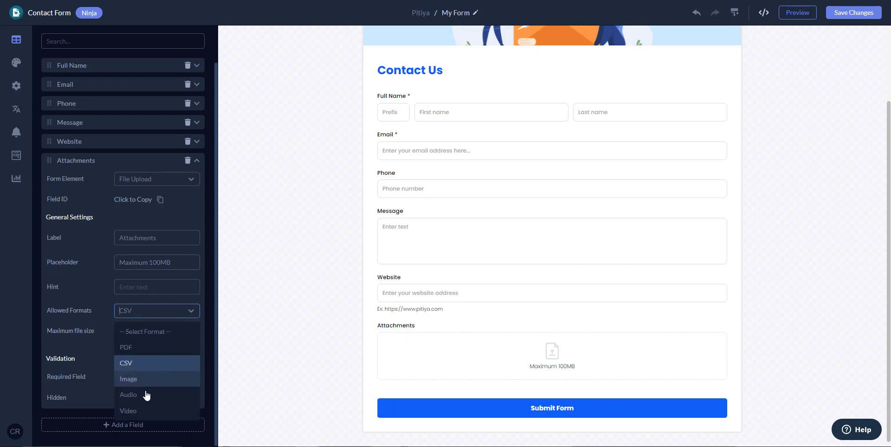
click(149, 386)
click(162, 319)
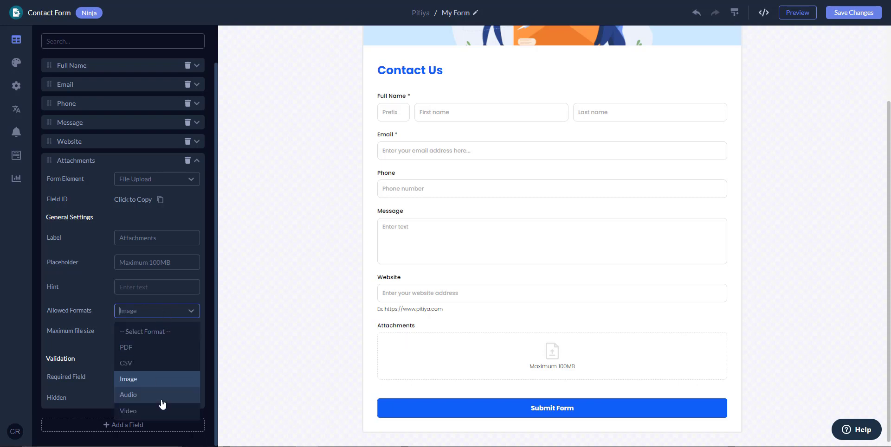
click(155, 332)
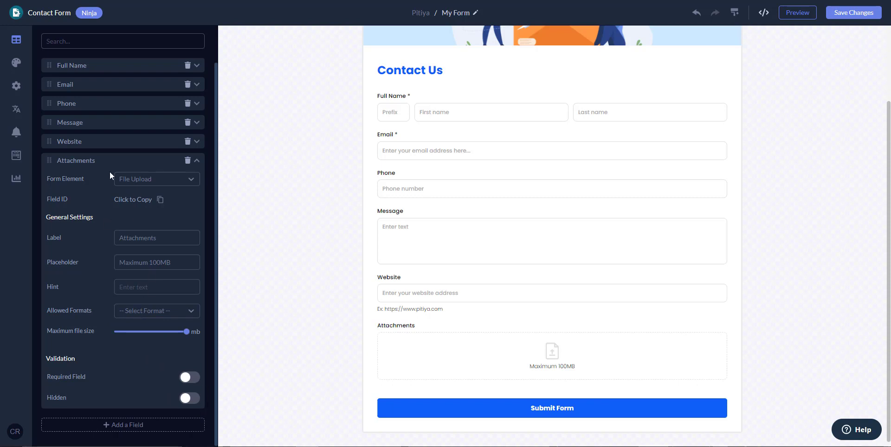
click(96, 162)
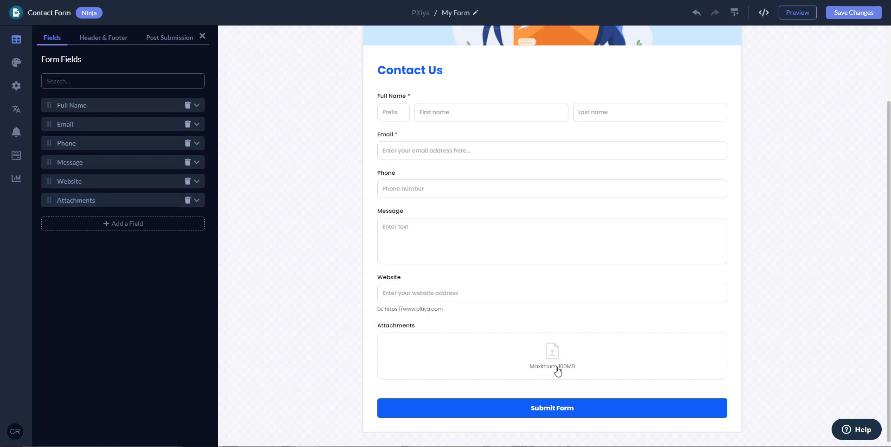
In Header & Footer, enter 'Fill out the form below and we will reply within one business day.' as the description.
click(101, 39)
click(155, 81)
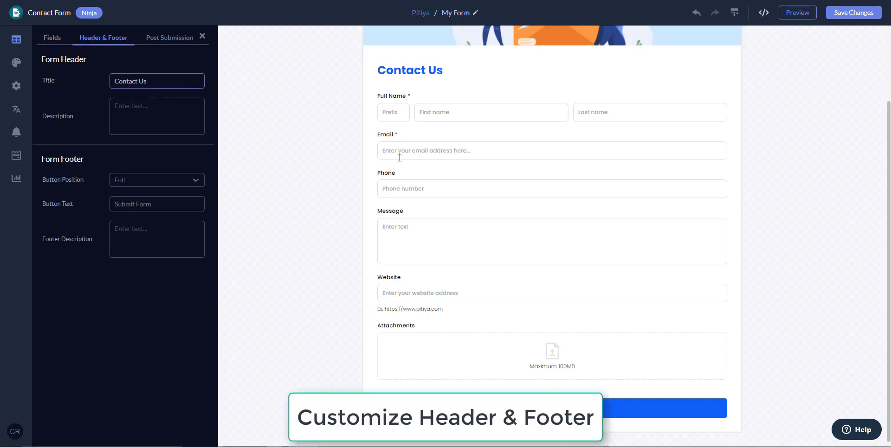
scroll(352, 153, up, 1)
scroll(288, 153, up, 1)
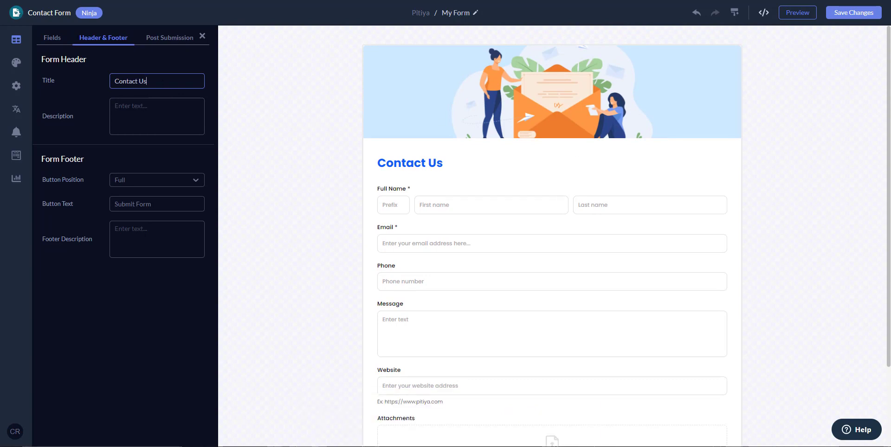
drag(149, 81, 98, 81)
click(155, 111)
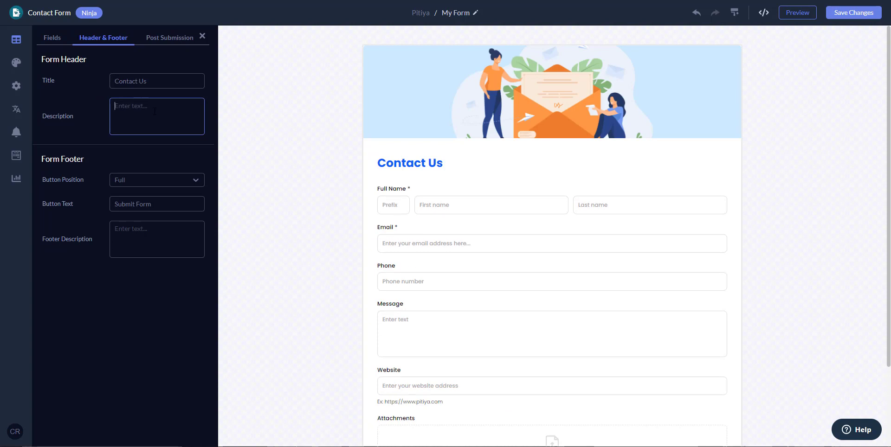
text(F)
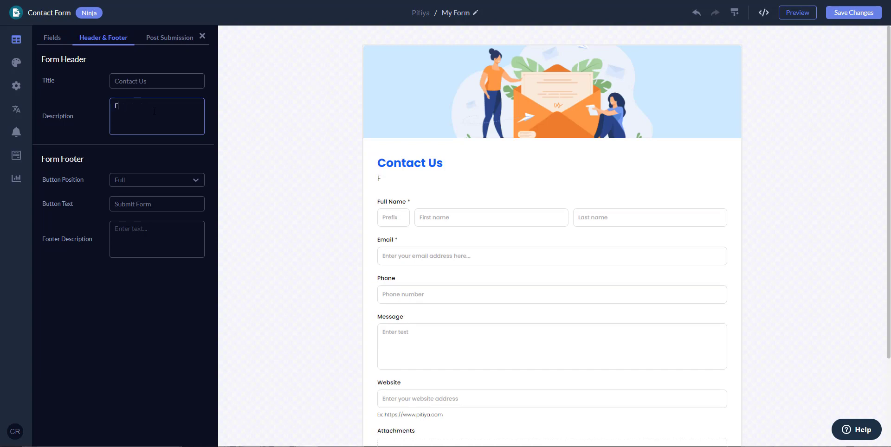
text(ill out the form be)
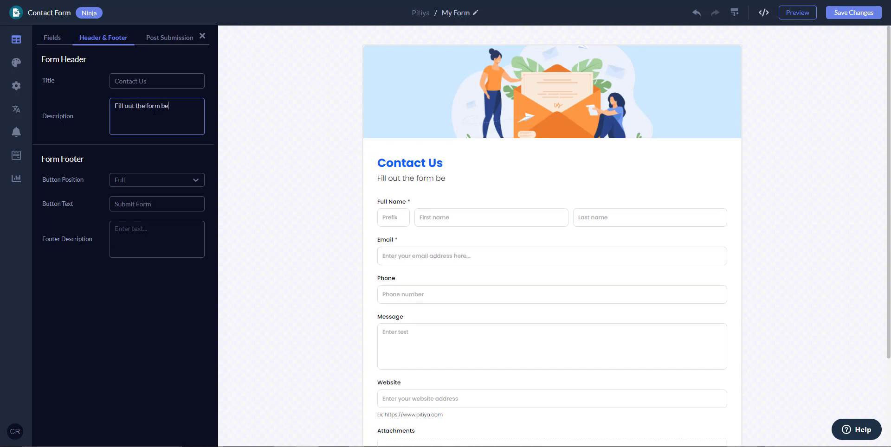
text(low and we will)
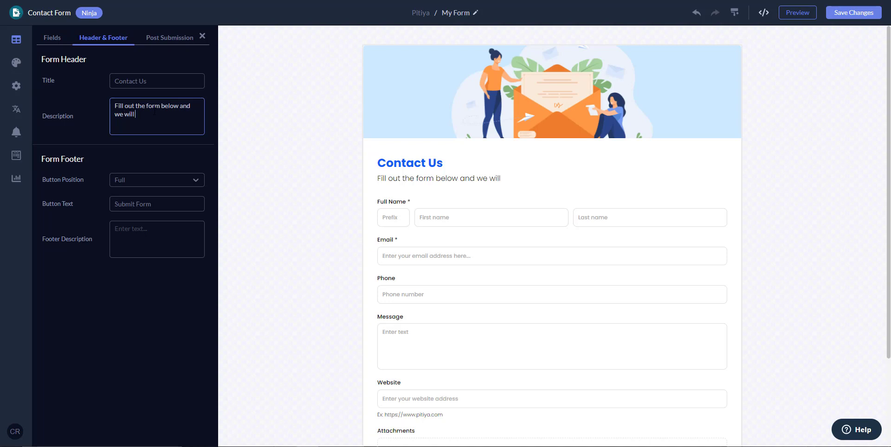
text( reply within)
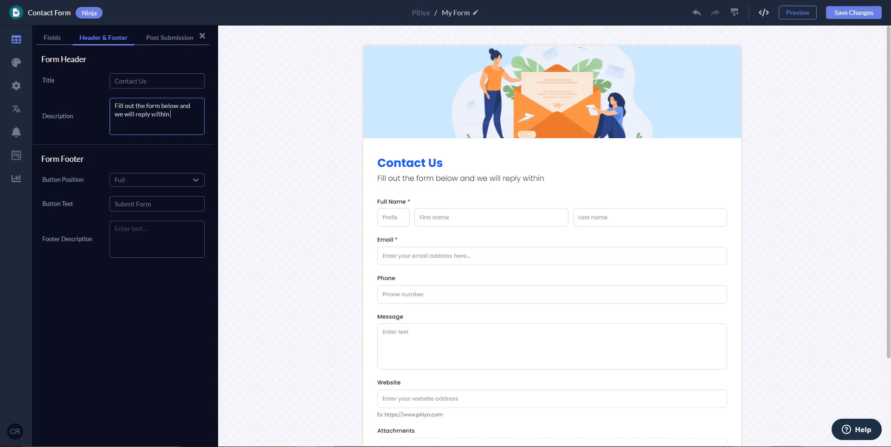
text( one business day.)
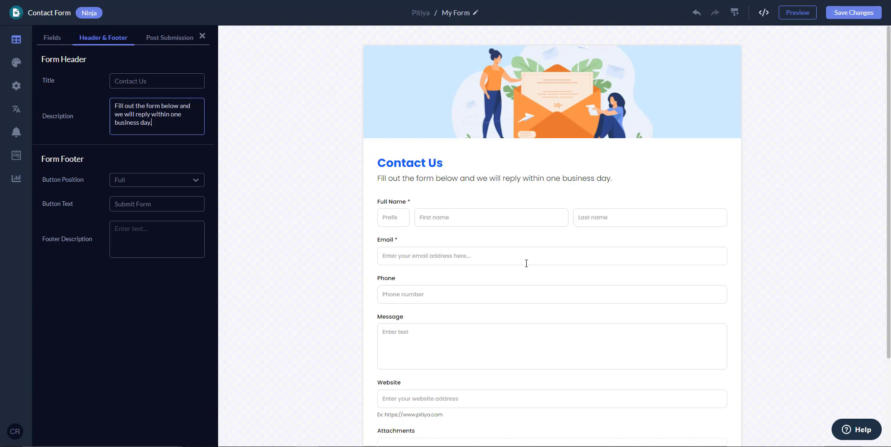
scroll(526, 263, down, 3)
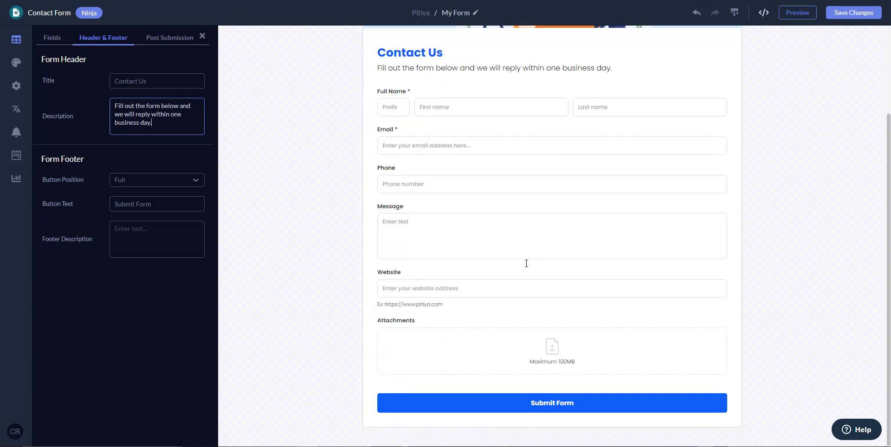
click(146, 182)
click(135, 217)
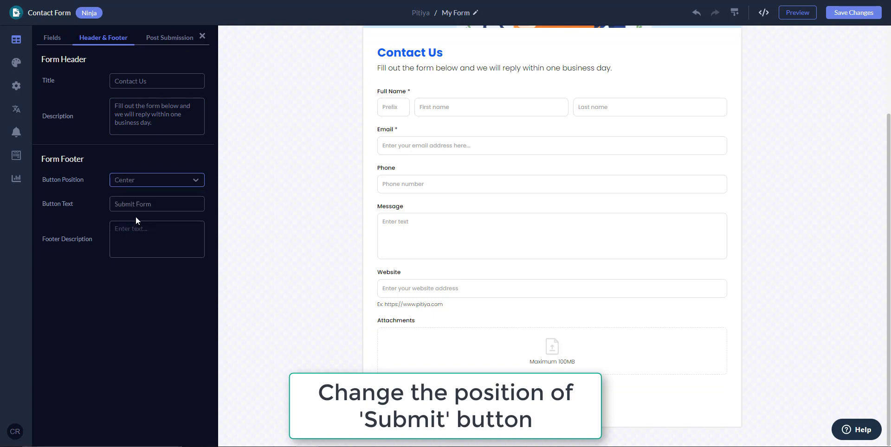
click(153, 186)
click(122, 232)
click(162, 186)
click(147, 248)
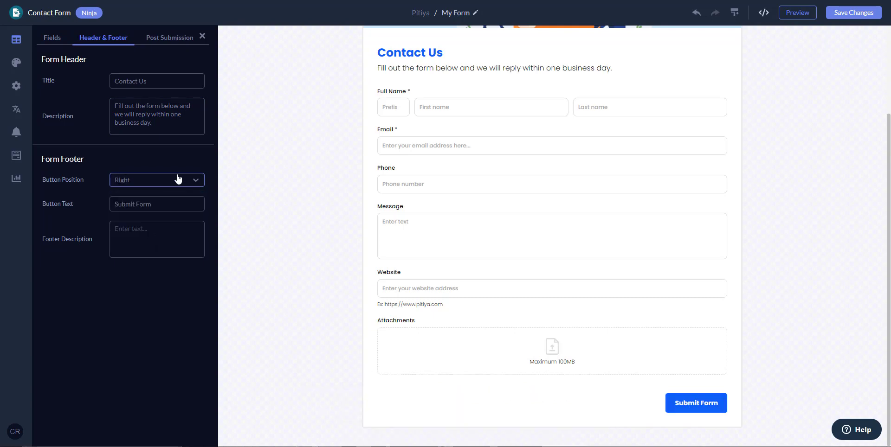
click(176, 180)
click(139, 217)
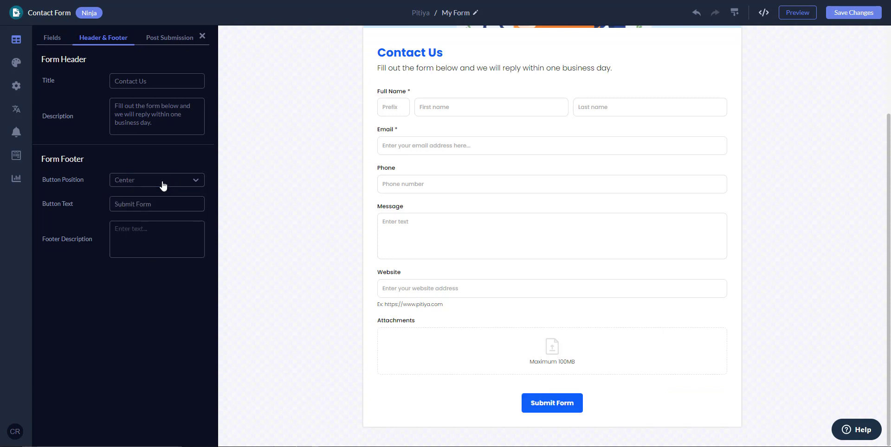
click(160, 185)
click(148, 201)
click(166, 204)
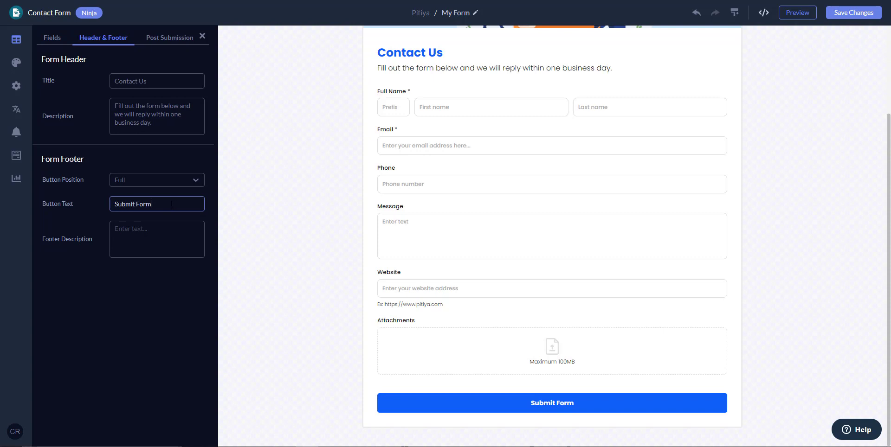
click(136, 242)
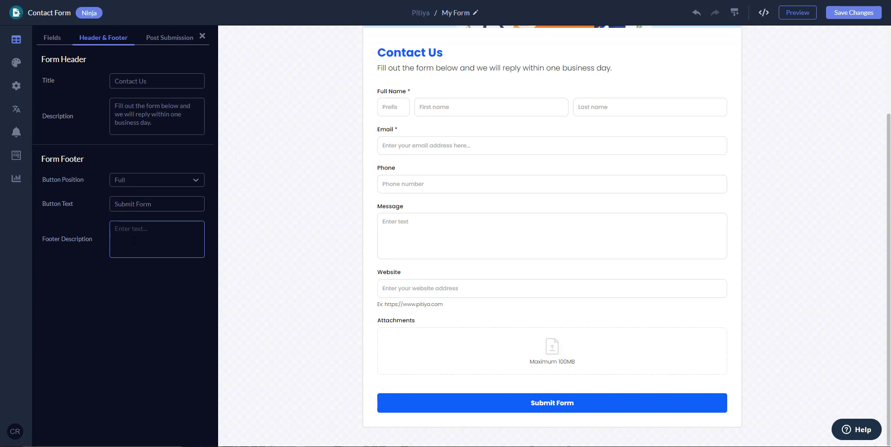
In Post Submission, type 'Thank you!' at the start of the thank-you title.
click(176, 43)
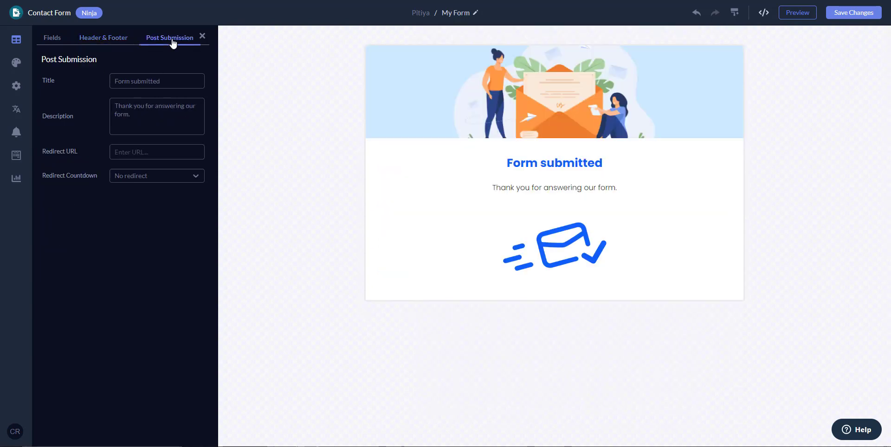
click(155, 82)
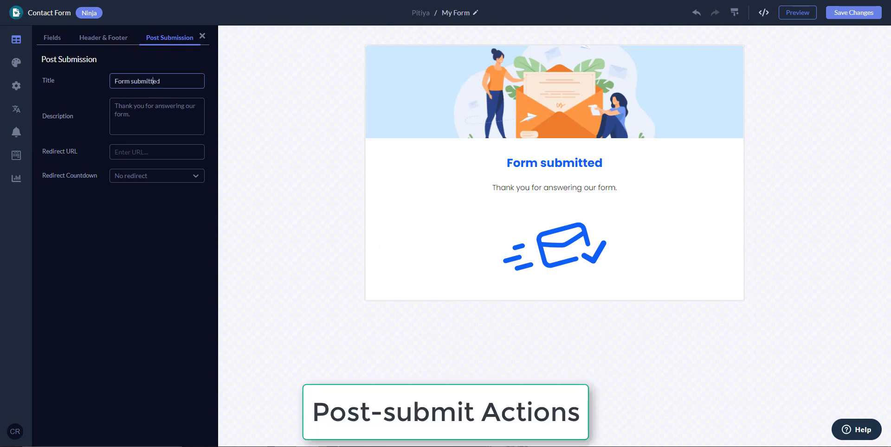
click(147, 121)
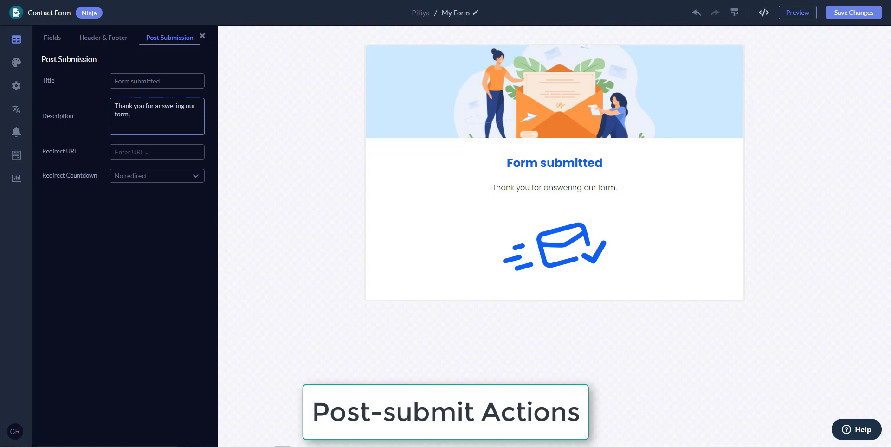
key(ctrl+a)
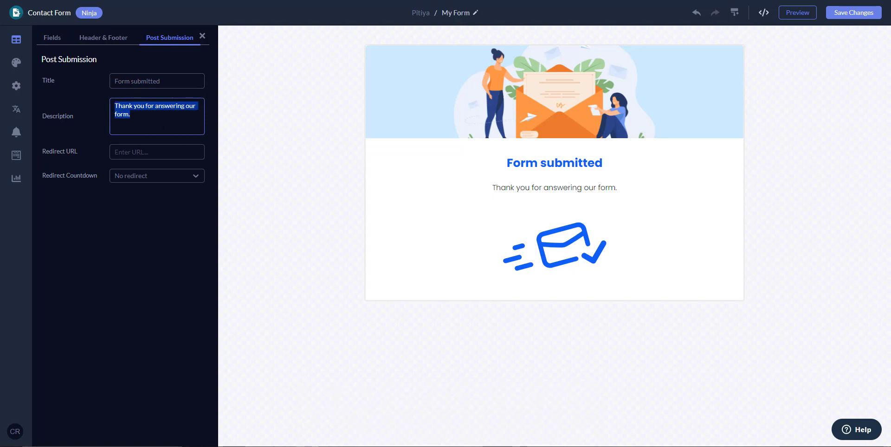
click(115, 81)
text(Thank)
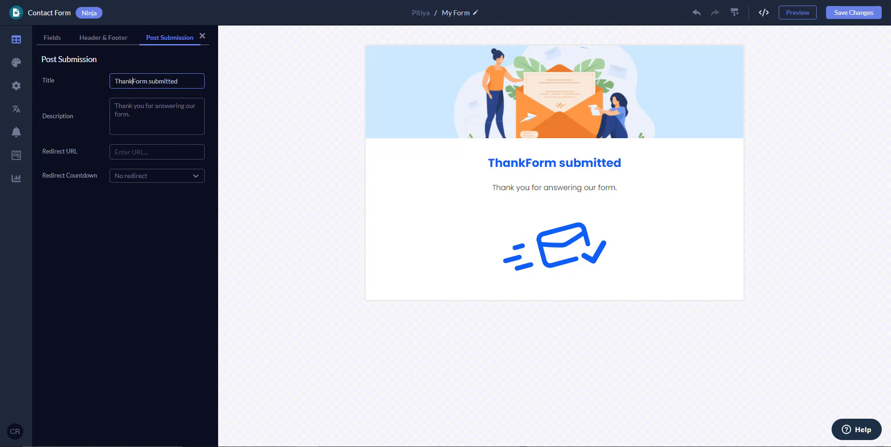
text( you)
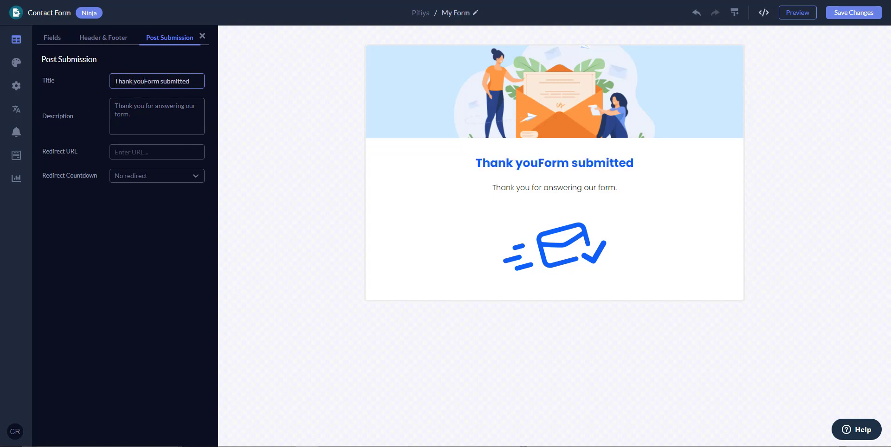
text(!)
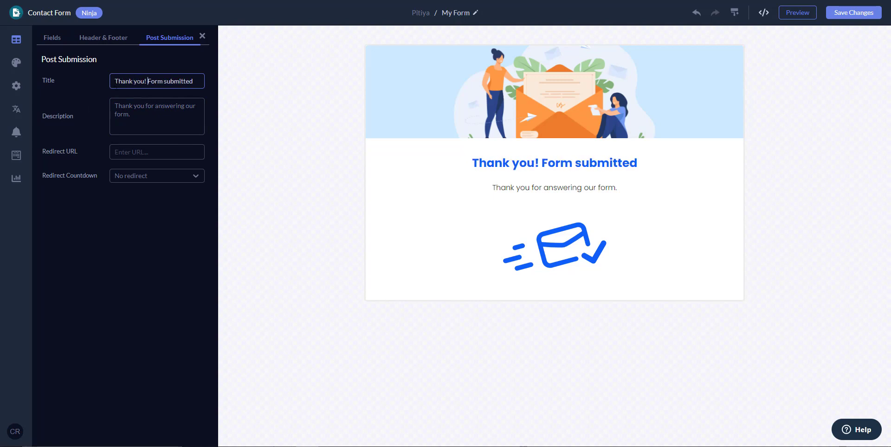
Rewrite the description asking visitors to whitelist the company email to receive responses to their inbox.
key(Tab)
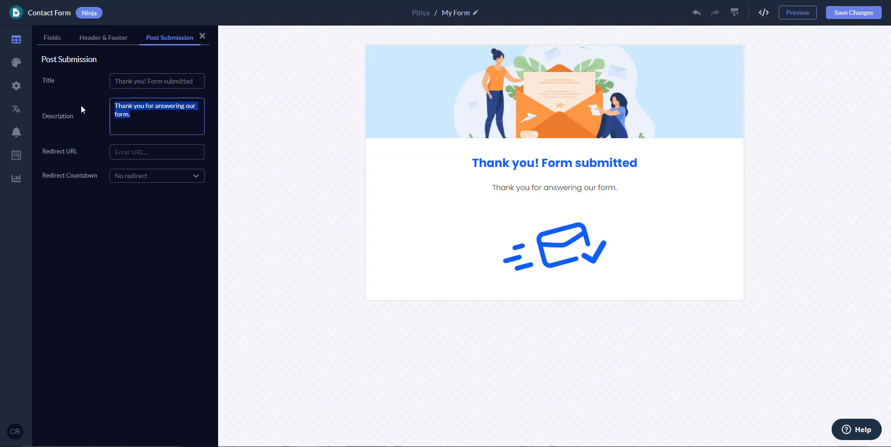
text(Ad)
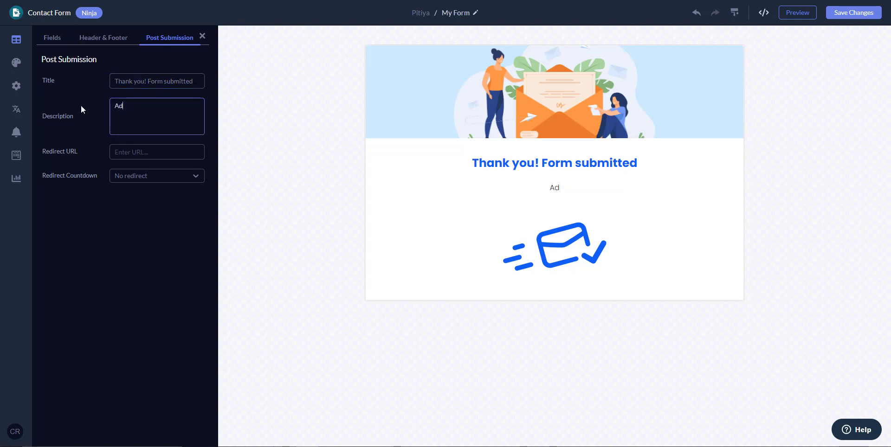
text(d our emai)
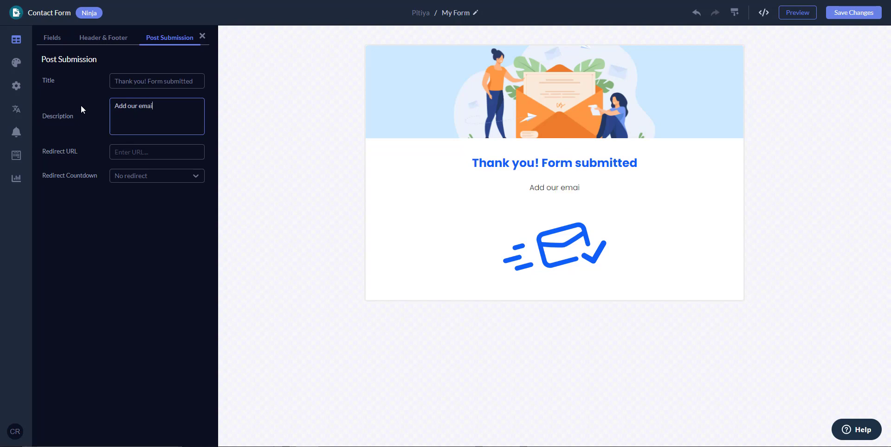
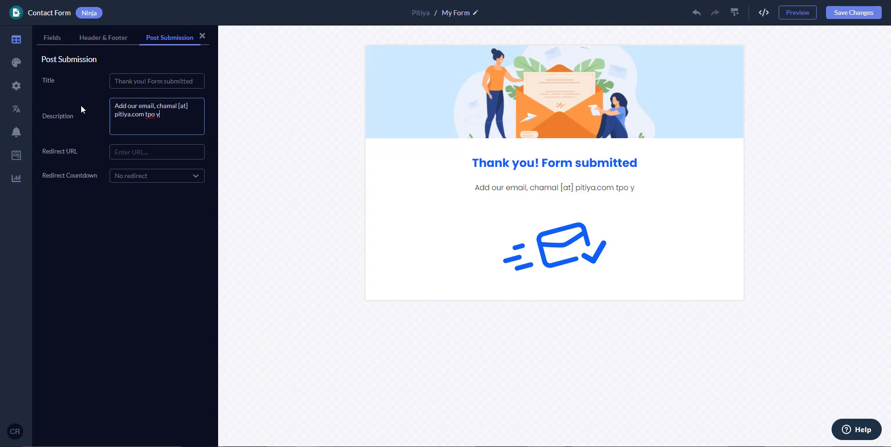
text(o your)
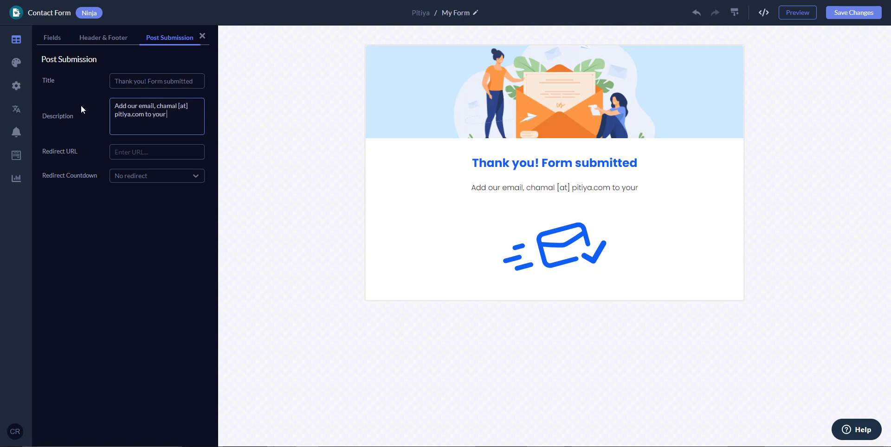
text( whitelist to)
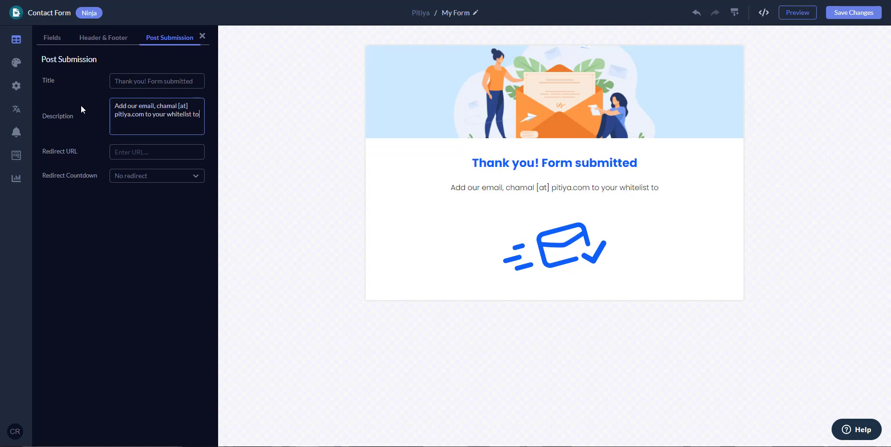
text( receive)
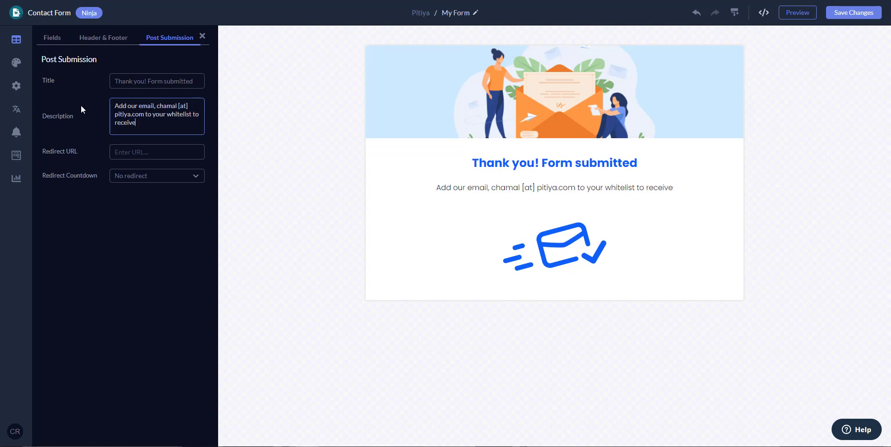
text( a)
key(BackSpace)
key(BackSpace)
text(repons)
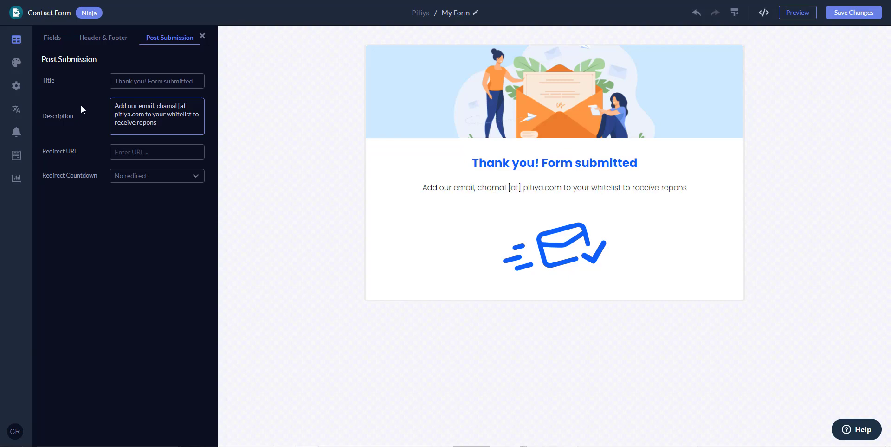
key(BackSpace)
key(BackSpace)
key(BackSpace)
key(BackSpace)
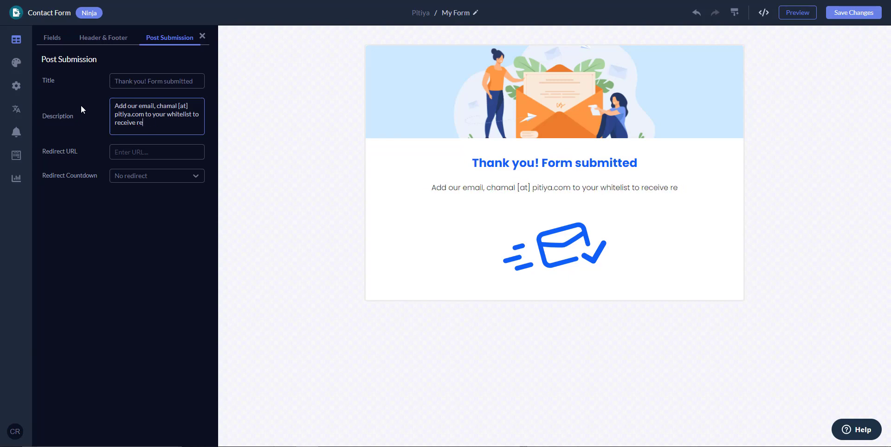
text(sponse)
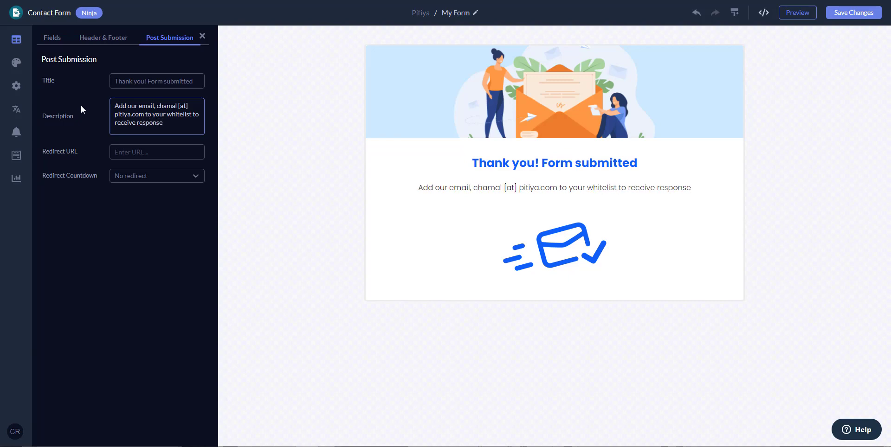
text( to your inbo)
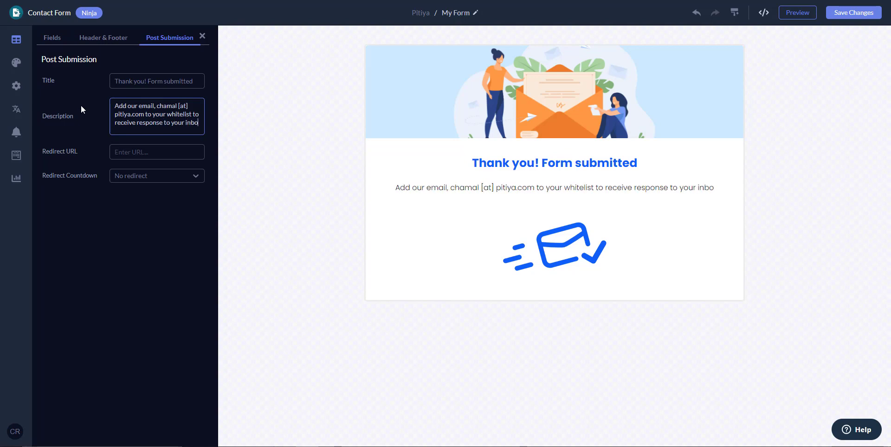
text(x.)
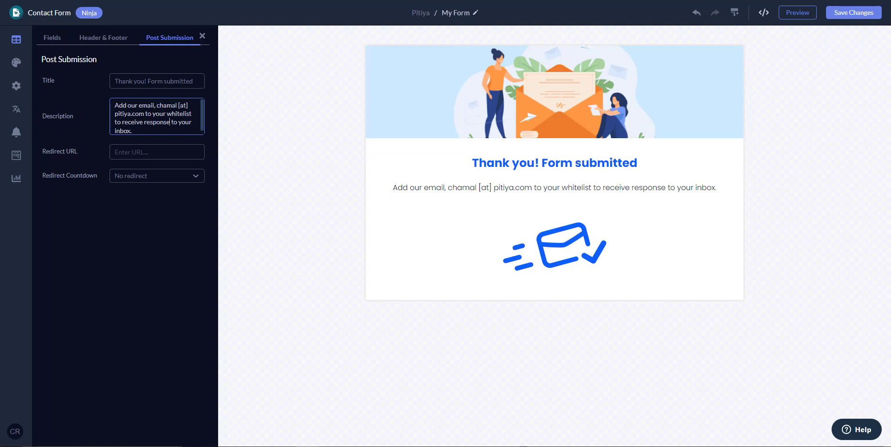
text(s)
click(148, 153)
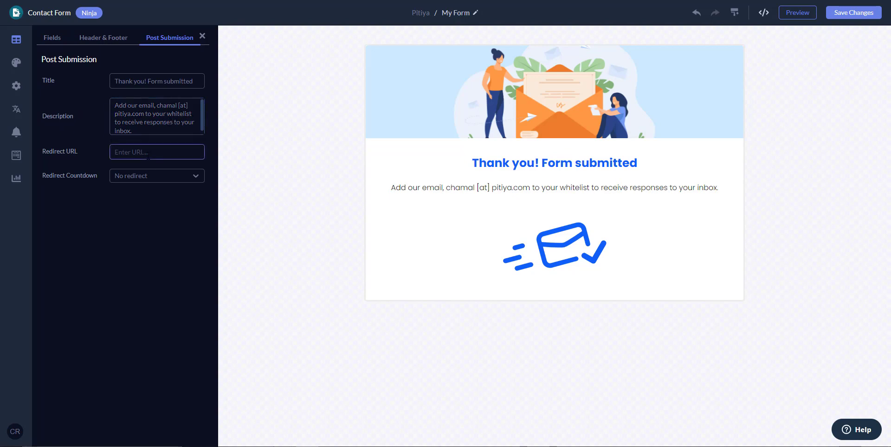
click(144, 179)
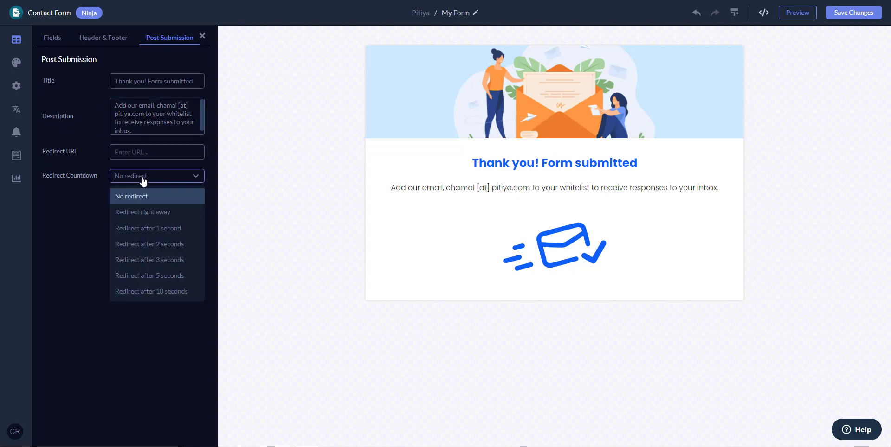
click(157, 292)
click(127, 153)
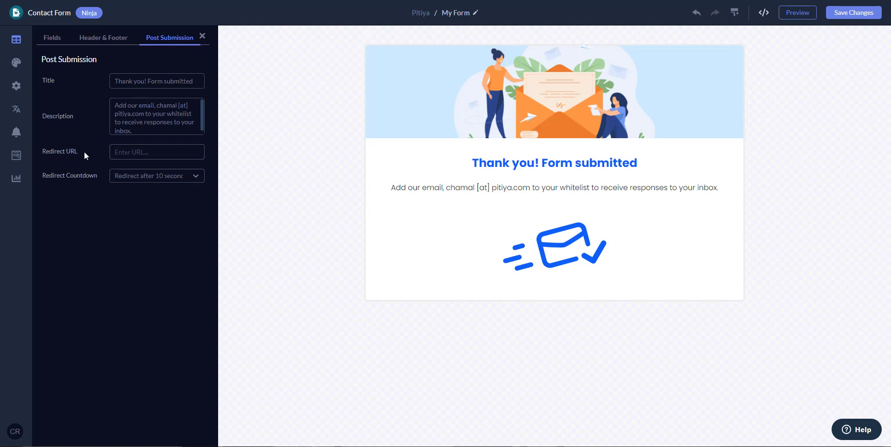
text(https)
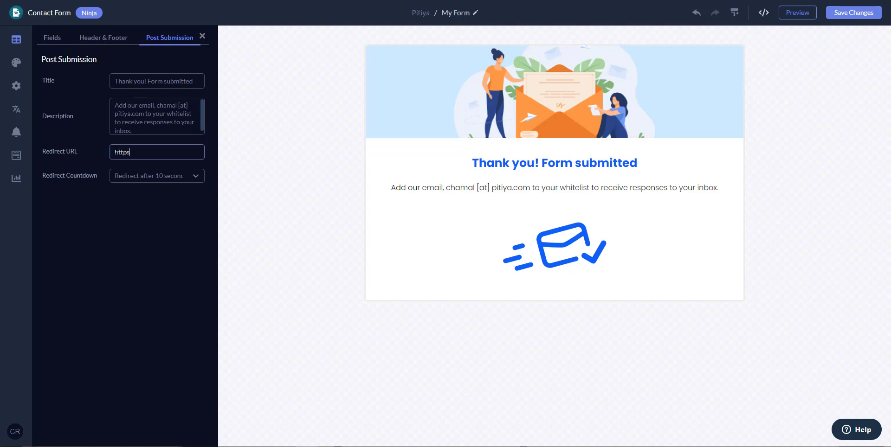
text(://www.pitiya.com)
key(ctrl+a)
key(Right)
text(/thanks)
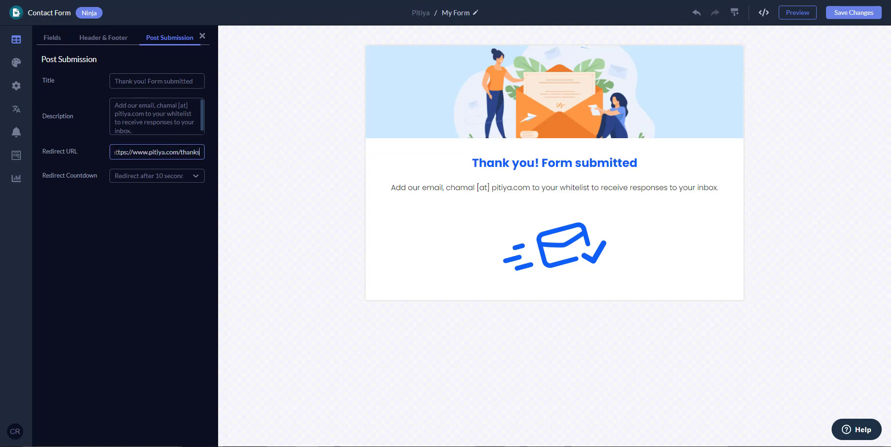
text(-for-contacting)
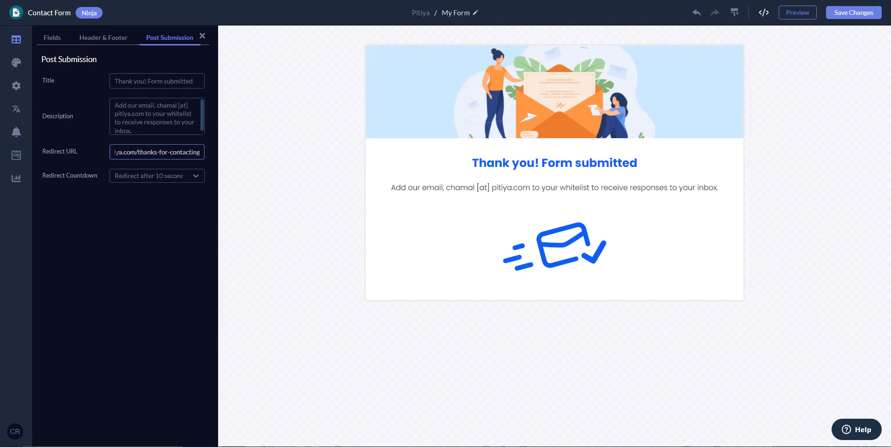
click(139, 241)
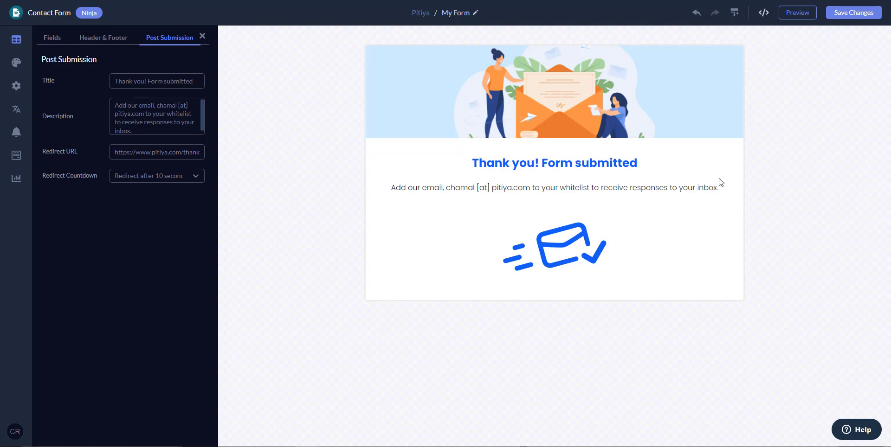
Look over the thank-you description, then return to the form's Fields settings.
click(146, 122)
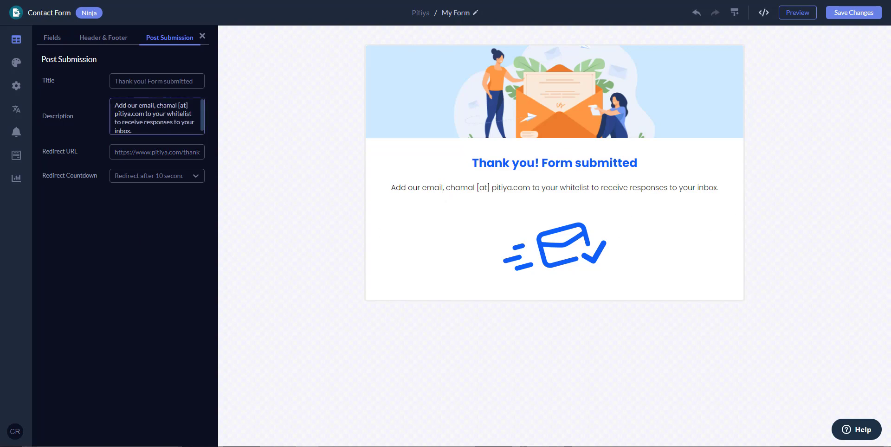
drag(157, 106, 145, 114)
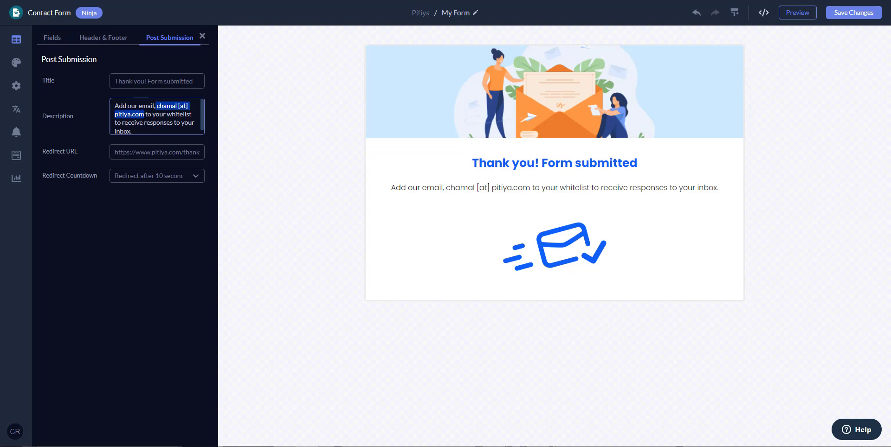
click(144, 114)
click(90, 37)
click(52, 37)
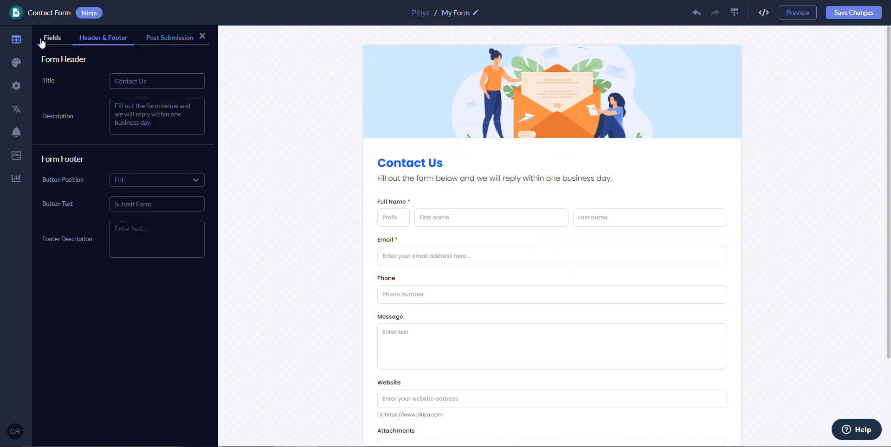
In Design > Basic, preview the orange, grey, dark, blue-grey, teal, navy and peach skins.
click(15, 63)
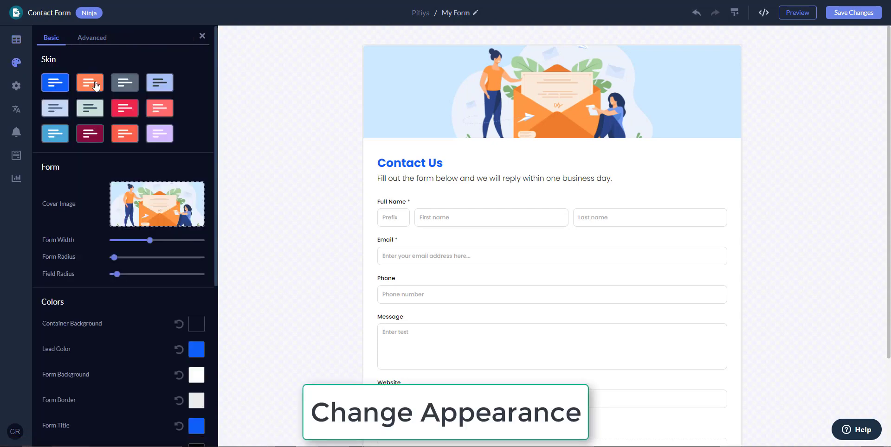
scroll(408, 145, down, 3)
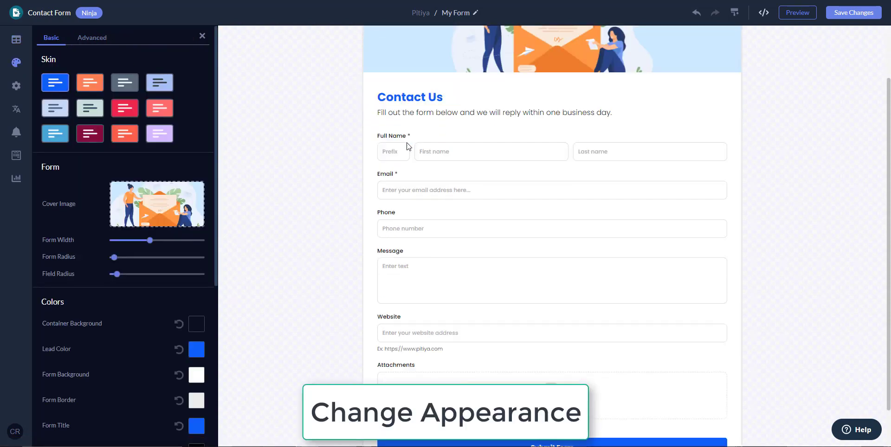
scroll(409, 145, up, 3)
click(87, 86)
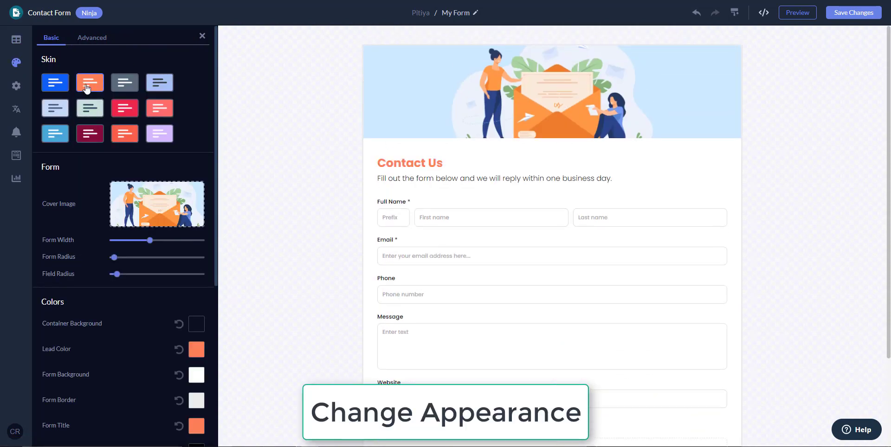
click(138, 81)
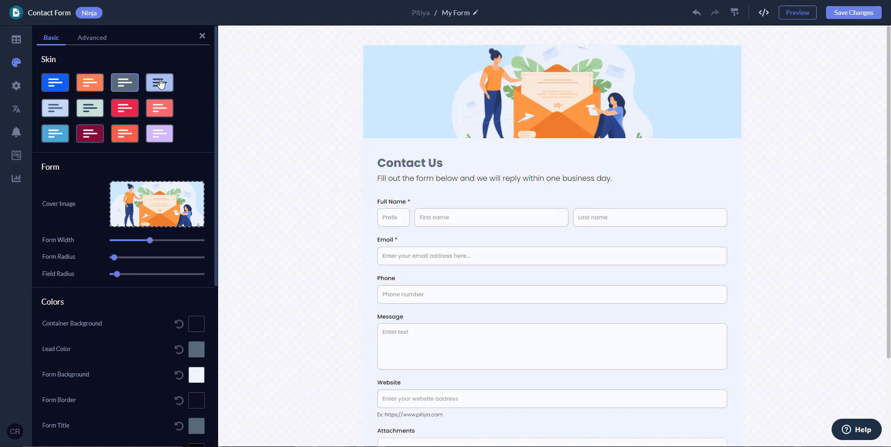
click(158, 84)
click(54, 111)
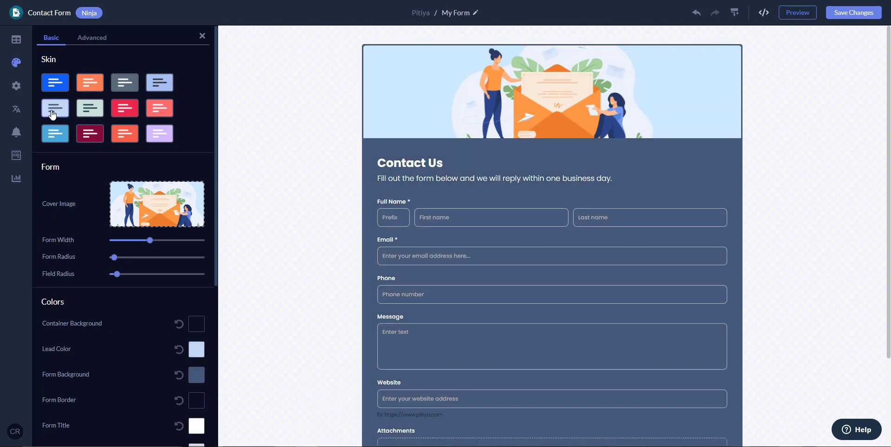
click(92, 114)
click(132, 111)
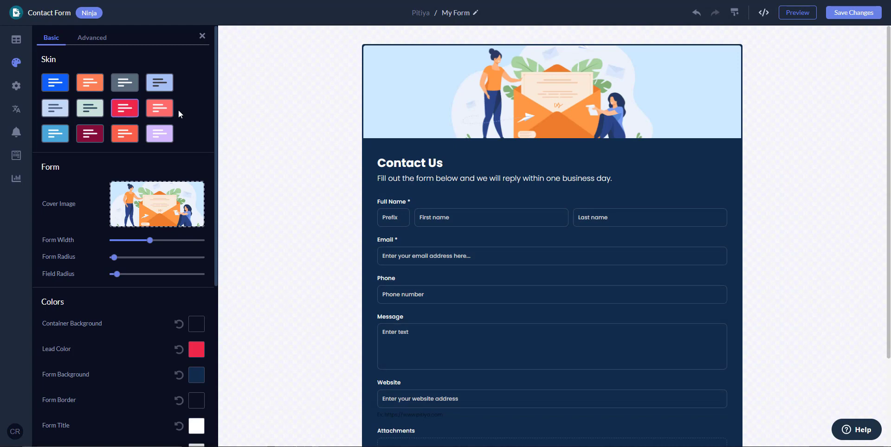
click(160, 110)
Preview the white-blue, pink, dark orange and dark purple skins, then return to white-orange.
click(60, 137)
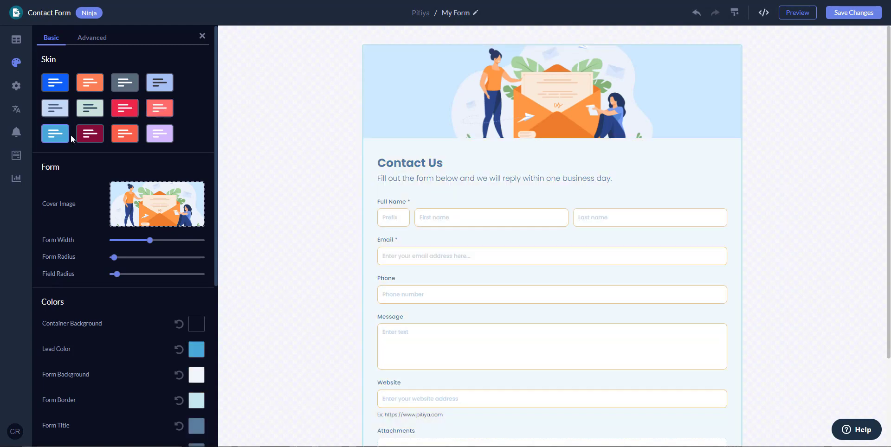
click(101, 139)
click(125, 137)
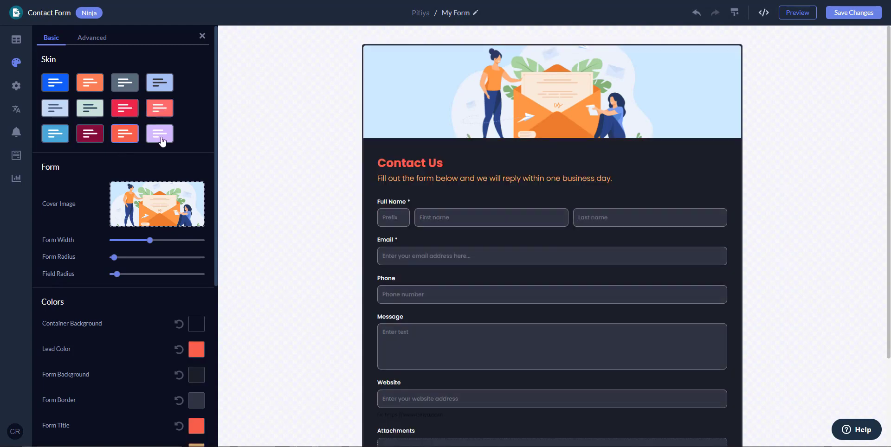
click(159, 136)
click(134, 141)
scroll(487, 219, down, 3)
scroll(487, 219, up, 3)
click(89, 82)
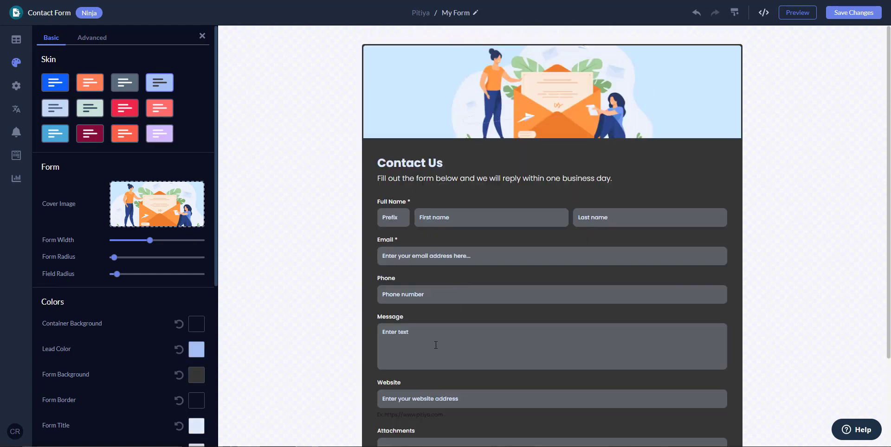
Settle on the dark skin with light-blue accents after rechecking the white and grey skins.
click(438, 344)
scroll(472, 341, down, 3)
click(820, 302)
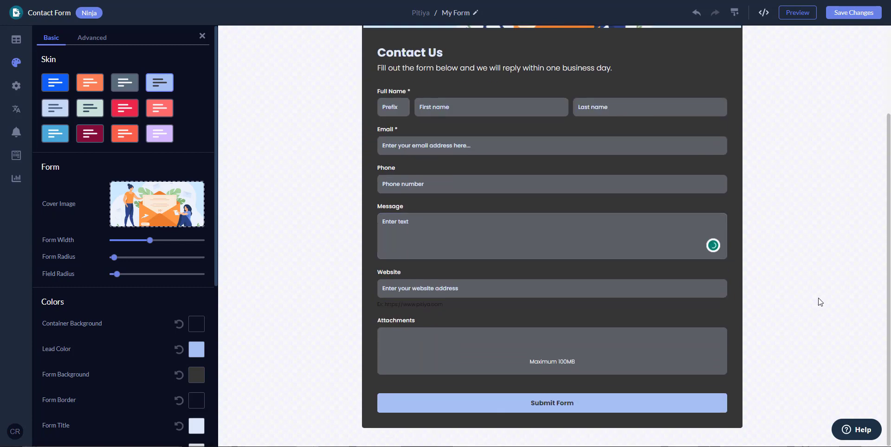
scroll(820, 302, up, 3)
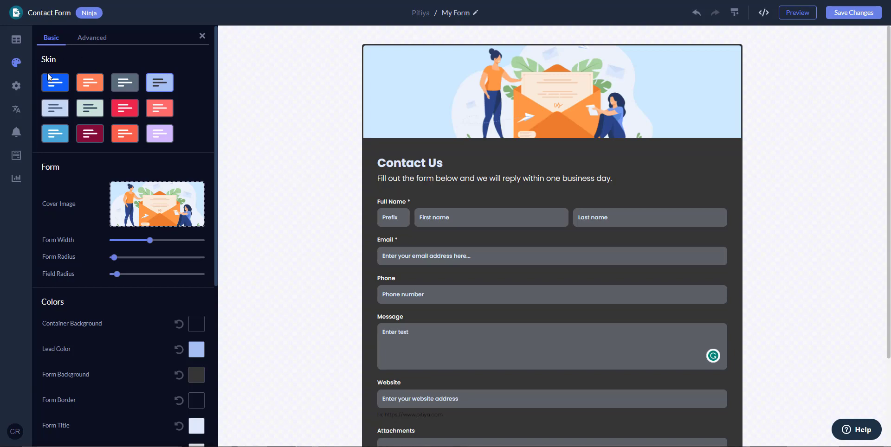
click(49, 77)
click(89, 88)
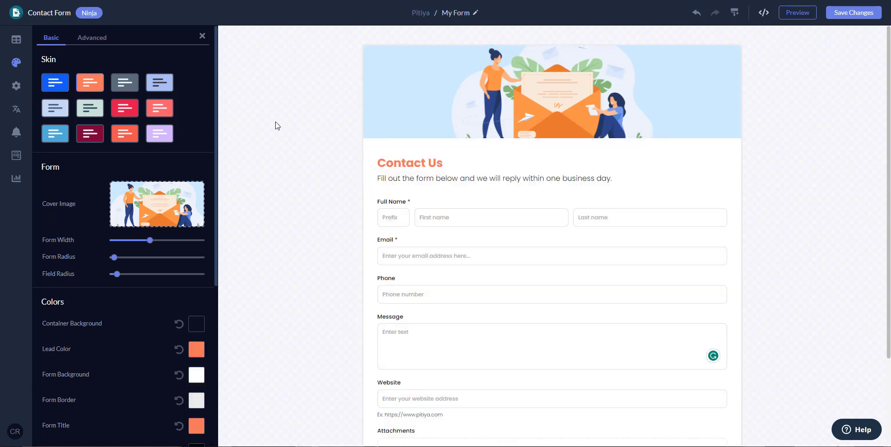
click(122, 86)
click(162, 84)
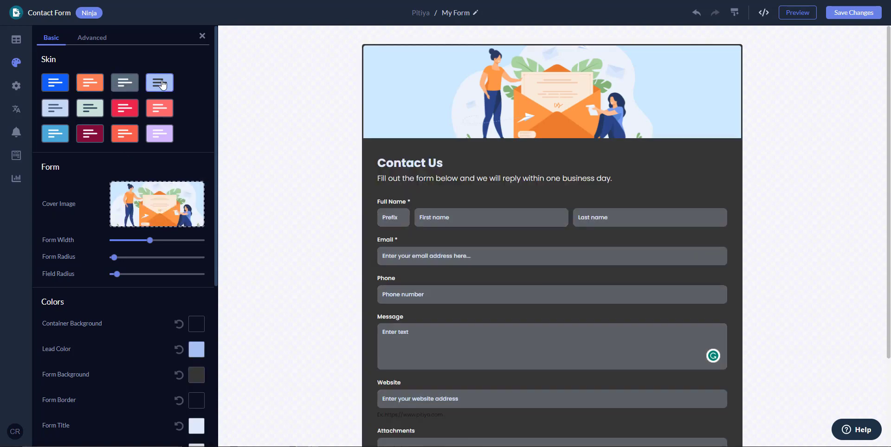
scroll(539, 319, down, 3)
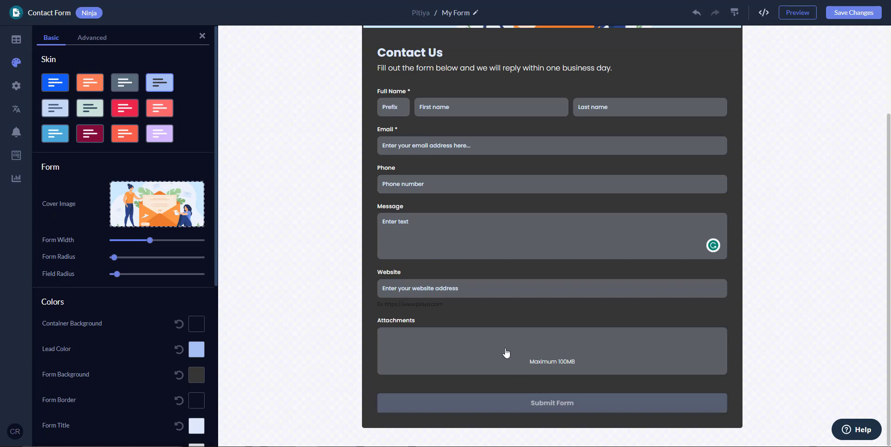
scroll(478, 327, up, 3)
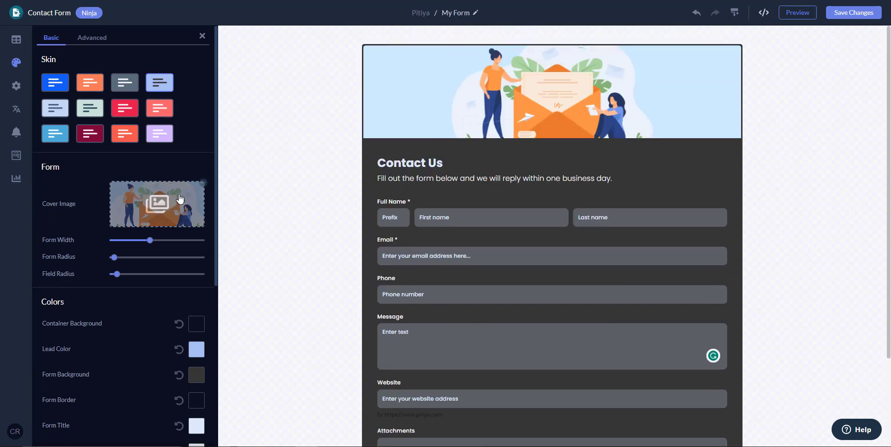
Set the cover image to the Unsplash photo of a Pomeranian in glasses at a laptop.
click(168, 213)
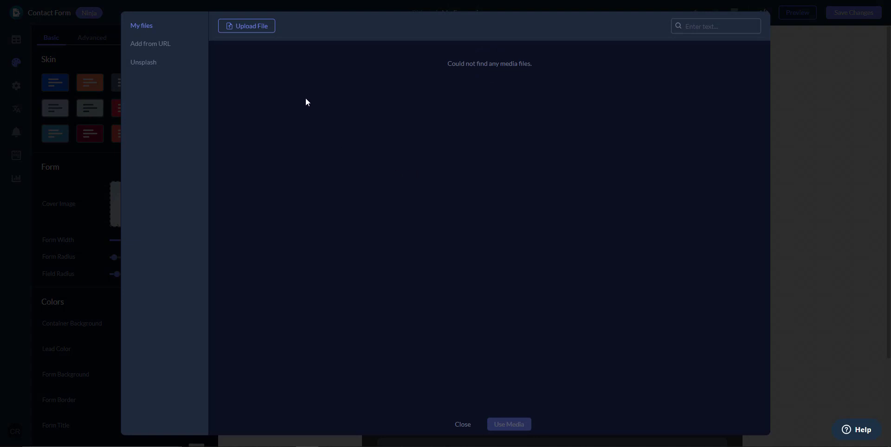
click(154, 65)
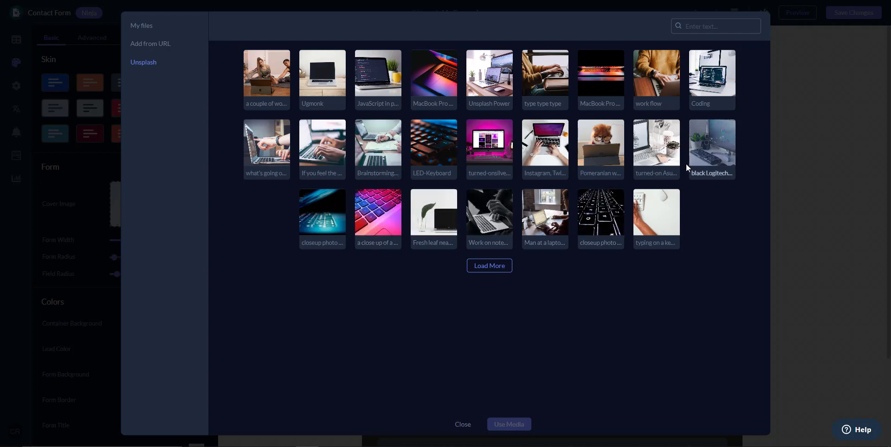
click(613, 150)
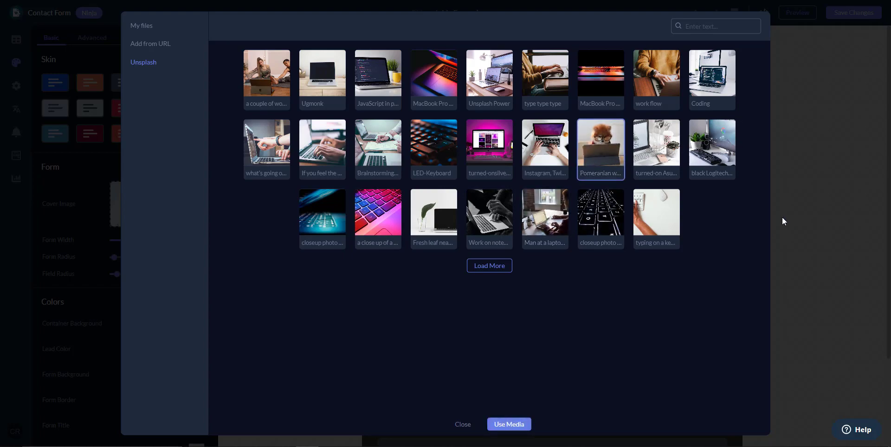
click(509, 425)
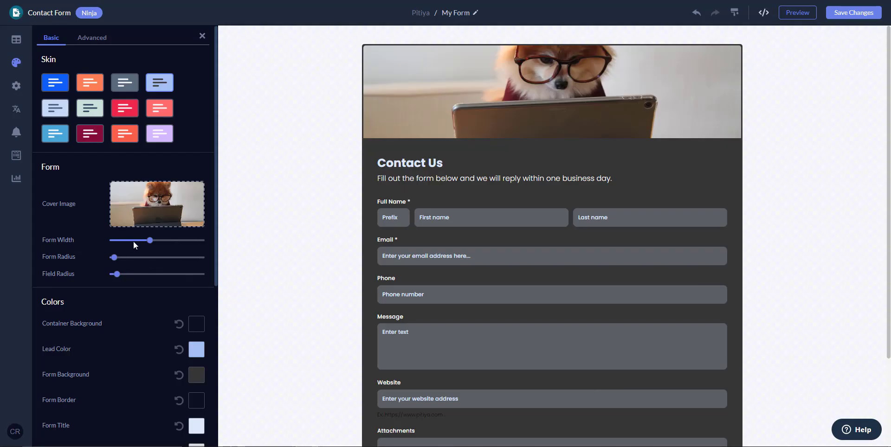
Narrow the Form Width to about 472 and raise the Form Radius to about 52.
drag(149, 240, 136, 241)
scroll(366, 265, down, 3)
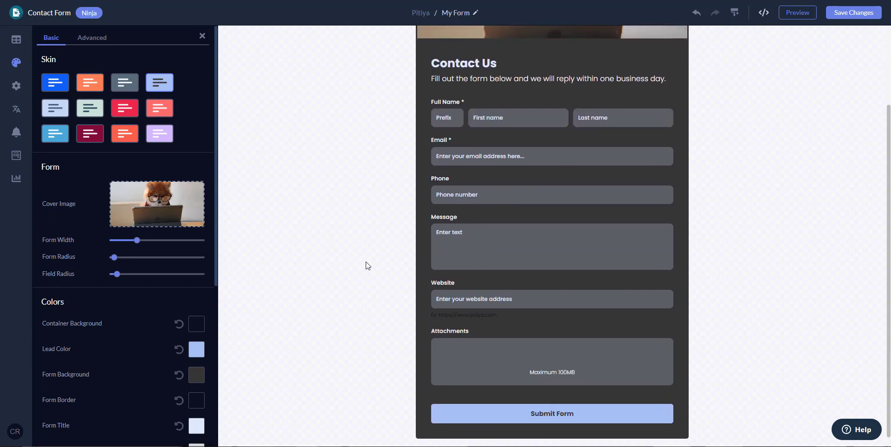
scroll(366, 262, up, 3)
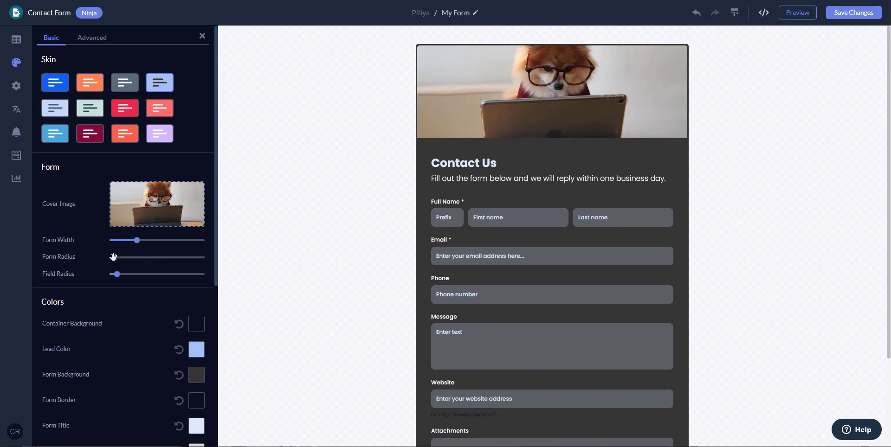
drag(115, 257, 115, 274)
scroll(96, 264, down, 3)
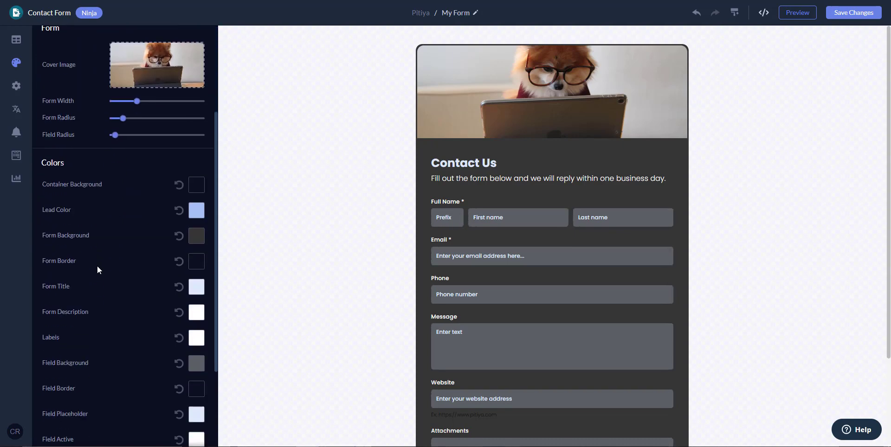
scroll(617, 294, down, 2)
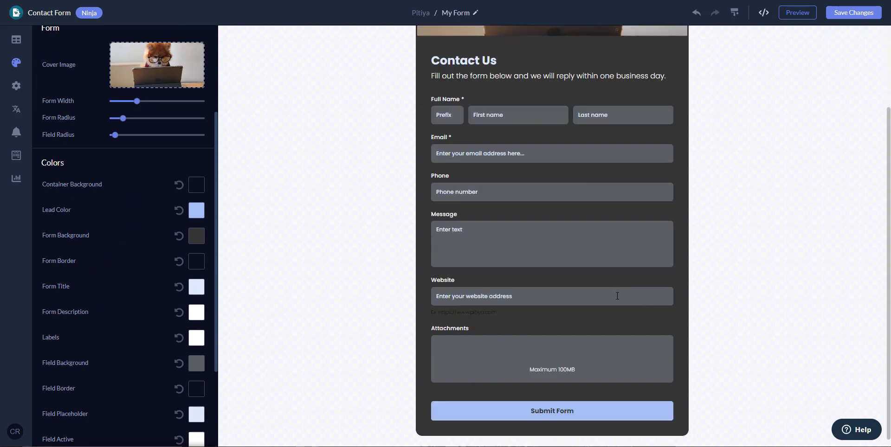
Change the lead colour to a vivid blue after trying red and green presets.
click(196, 211)
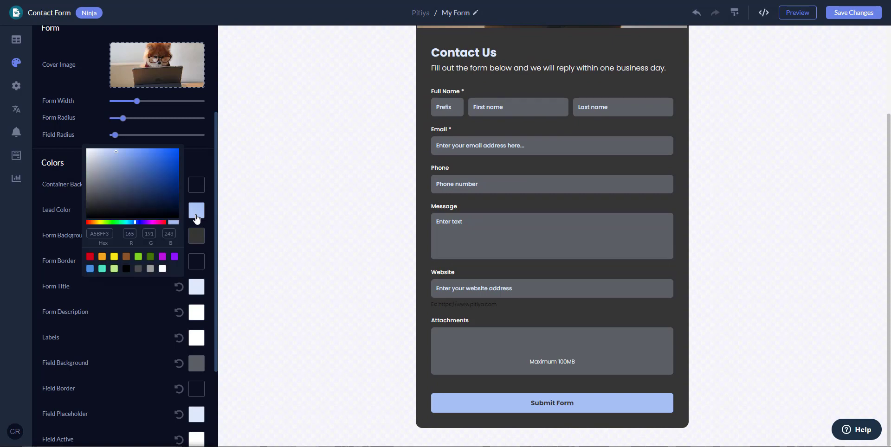
click(89, 258)
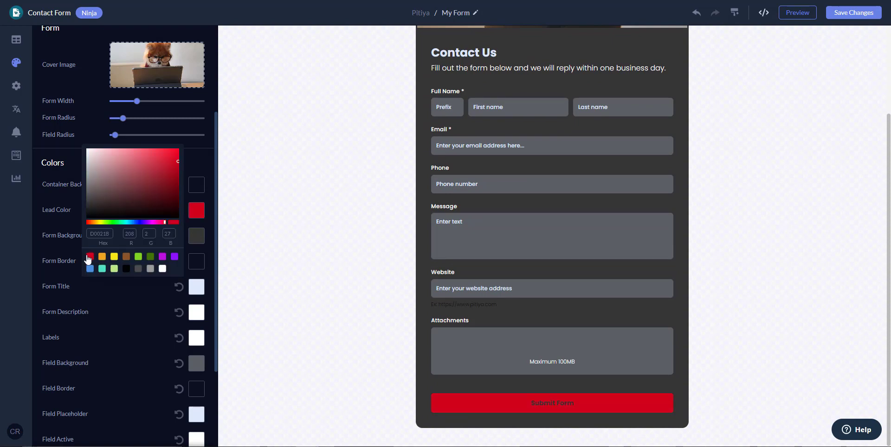
click(138, 258)
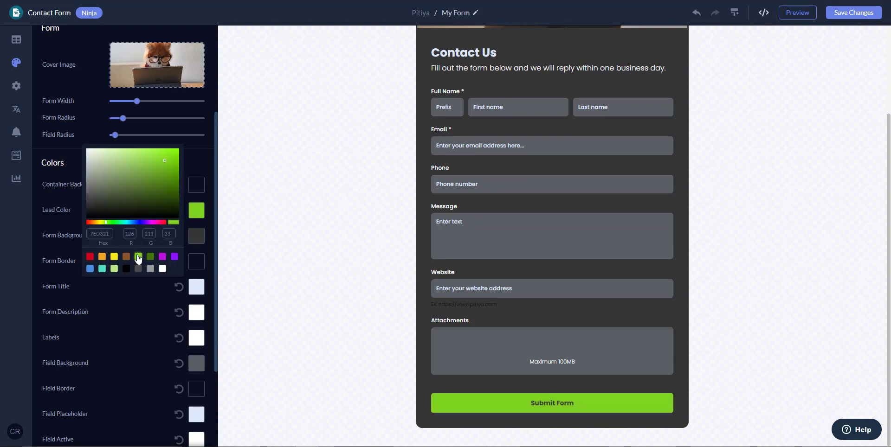
click(151, 258)
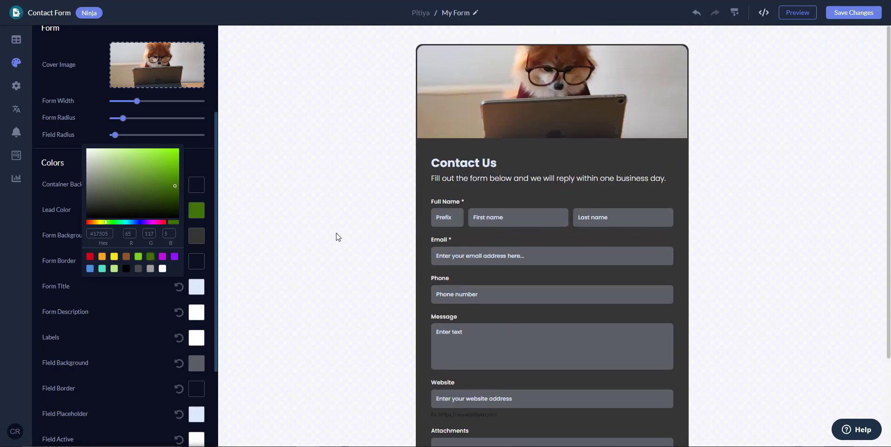
scroll(339, 237, up, 3)
click(90, 269)
scroll(394, 262, down, 3)
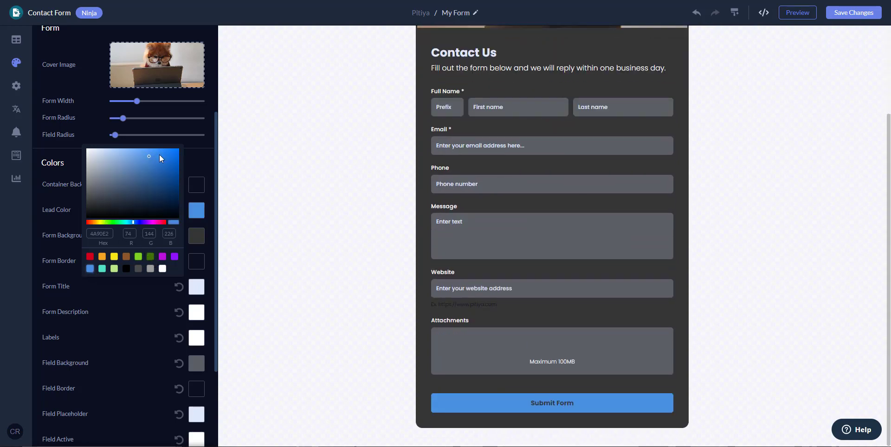
click(157, 152)
click(272, 154)
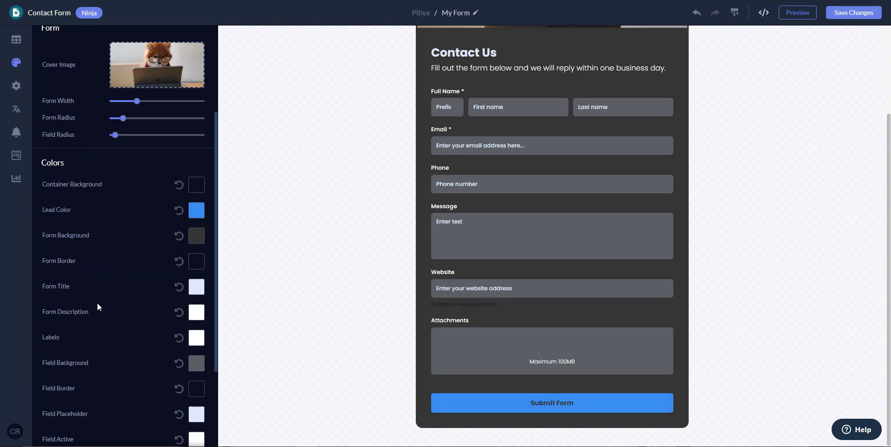
Set the Button Text colour to white (FFFFFF).
scroll(104, 304, down, 2)
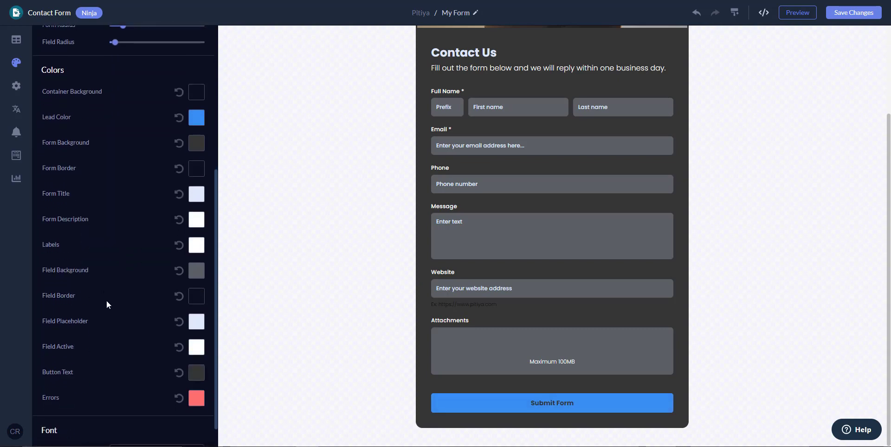
click(199, 375)
drag(140, 380, 79, 305)
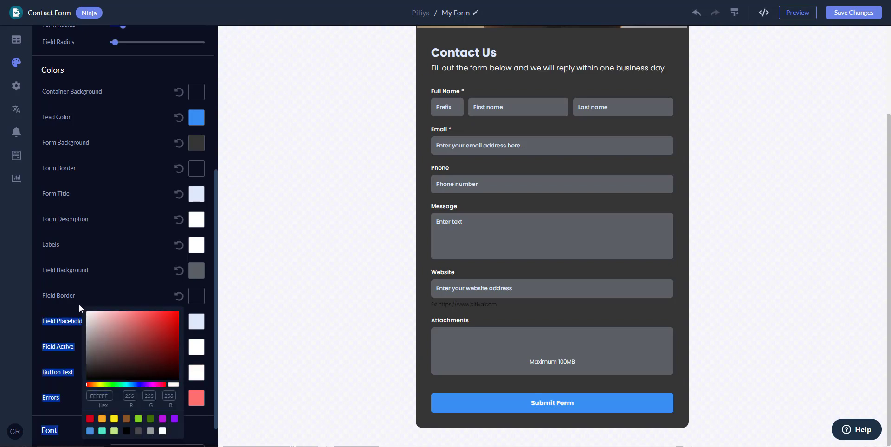
click(108, 291)
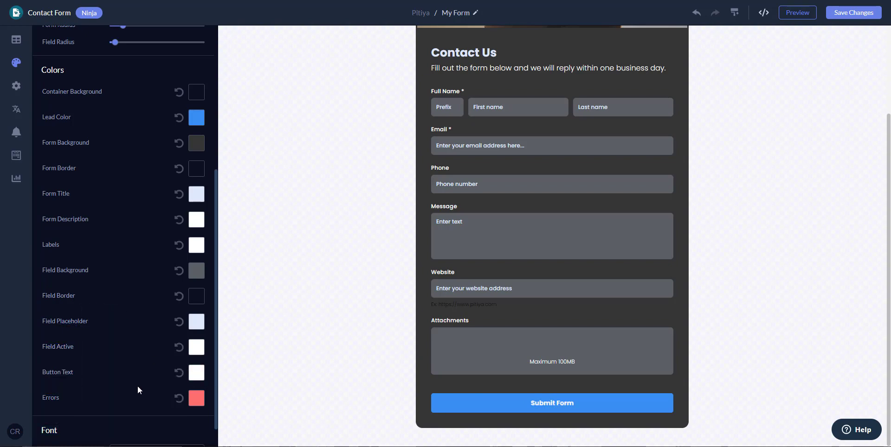
scroll(153, 371, up, 5)
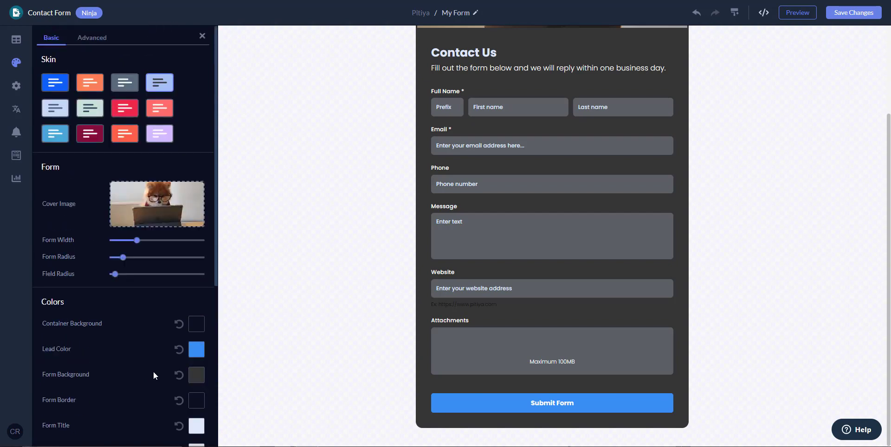
scroll(153, 371, down, 5)
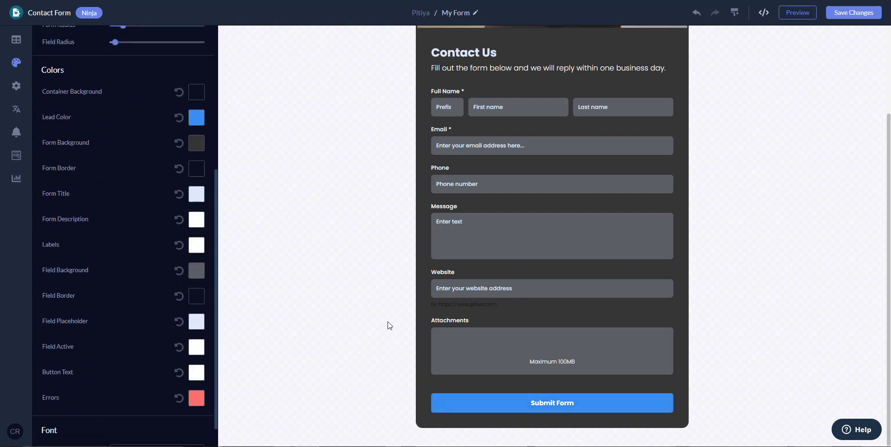
scroll(388, 327, up, 2)
scroll(390, 329, down, 2)
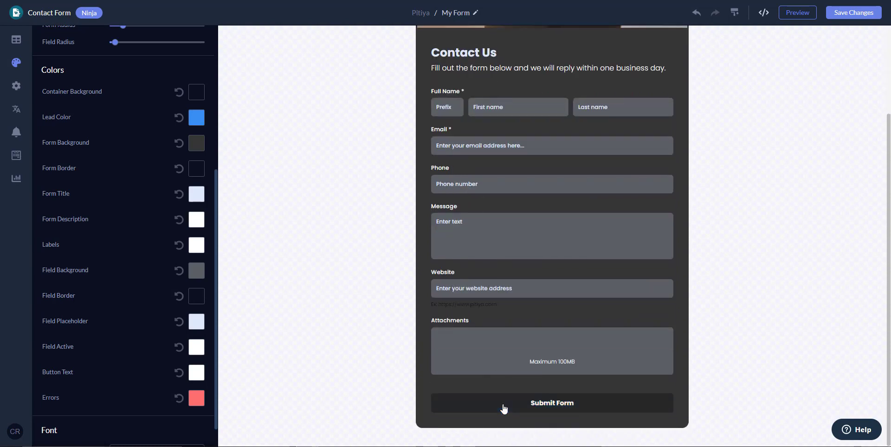
scroll(318, 300, up, 2)
scroll(319, 300, down, 2)
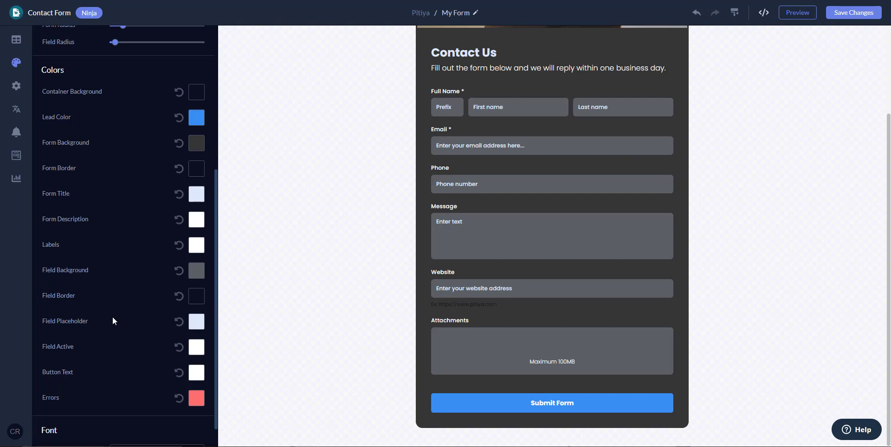
scroll(115, 319, down, 1)
Switch the form font to Lato after trying Source Sans Pro and Montserrat.
click(159, 424)
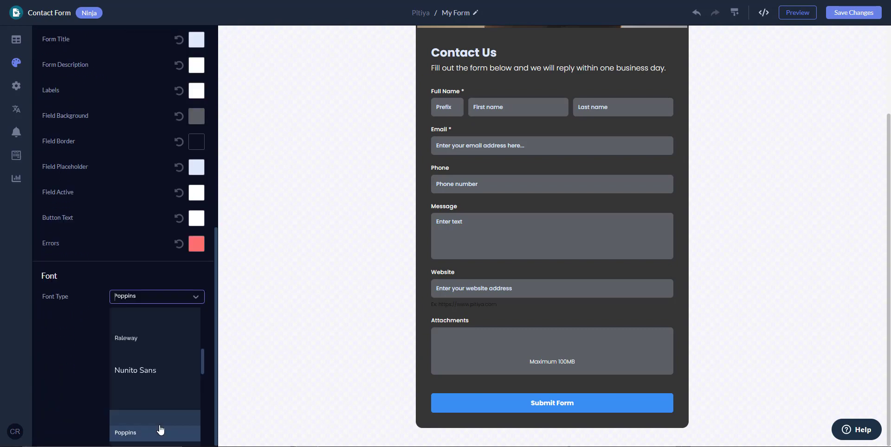
click(158, 355)
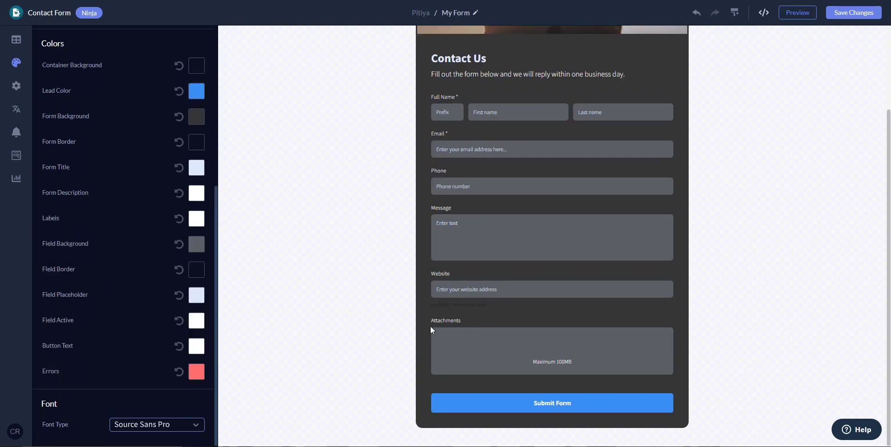
scroll(545, 306, up, 3)
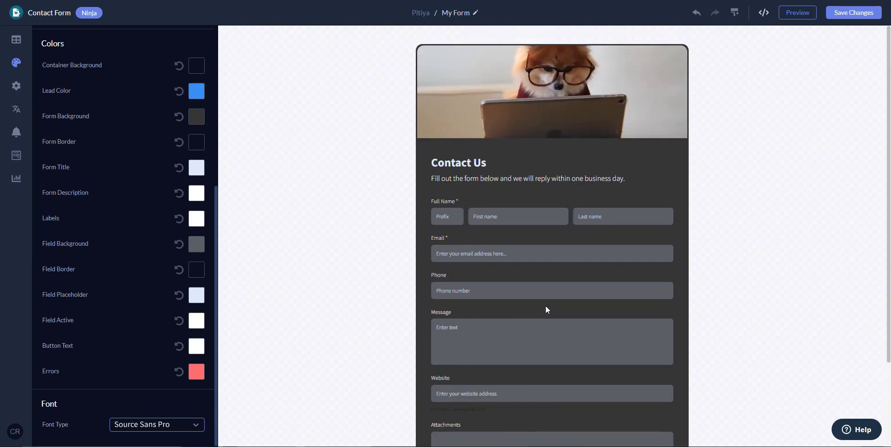
scroll(545, 306, down, 3)
click(131, 425)
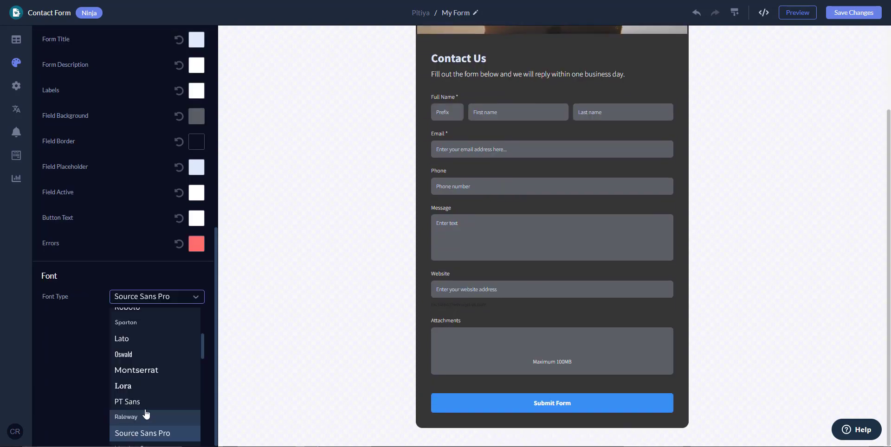
click(167, 371)
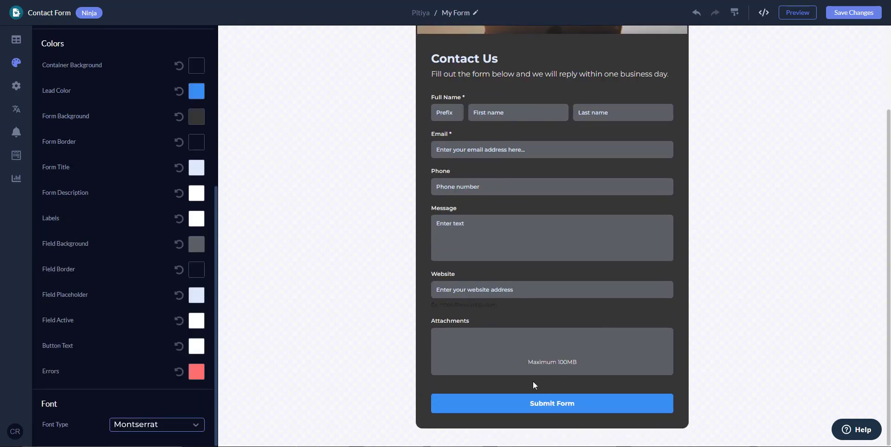
click(164, 421)
click(161, 402)
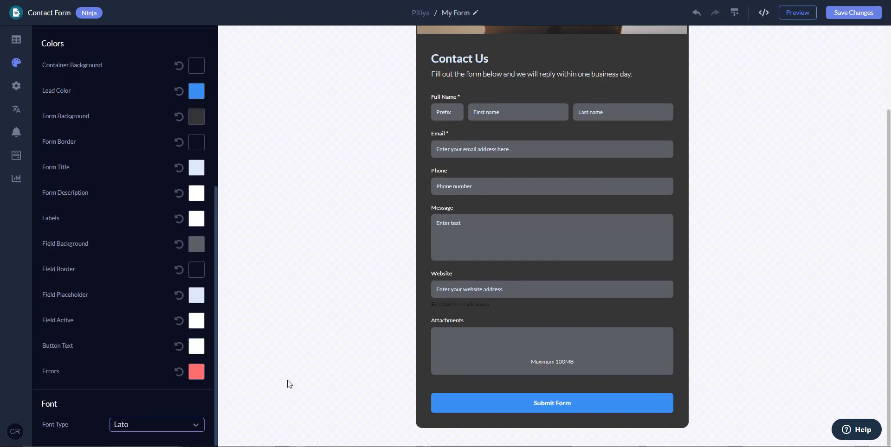
scroll(575, 296, up, 3)
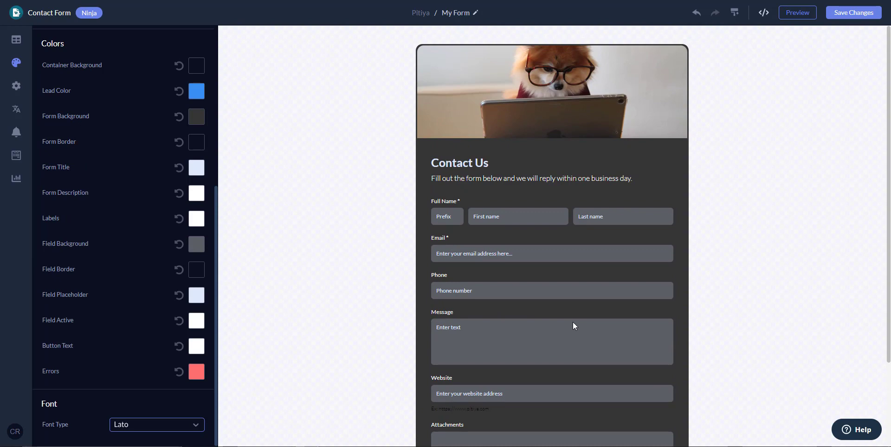
scroll(141, 147, up, 5)
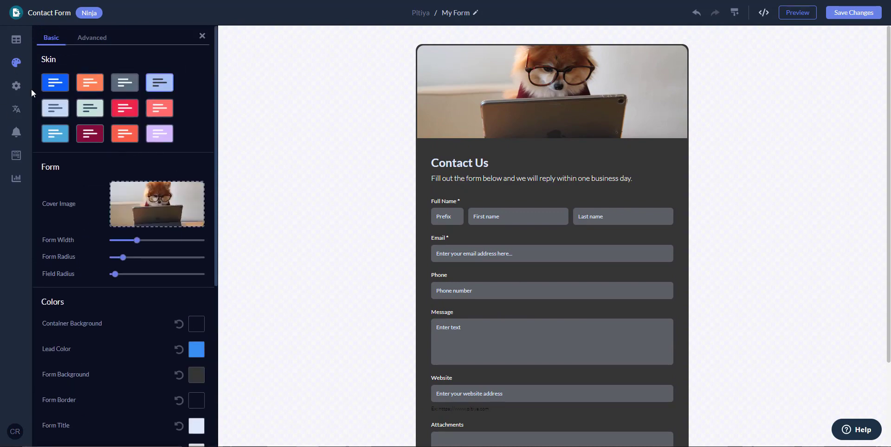
In the Advanced tab, browse the Main Wrapper's background, typography and size settings.
click(92, 39)
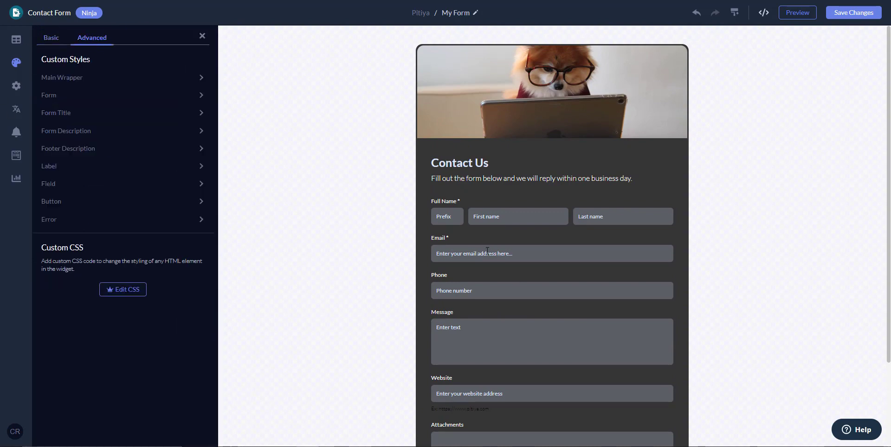
click(93, 78)
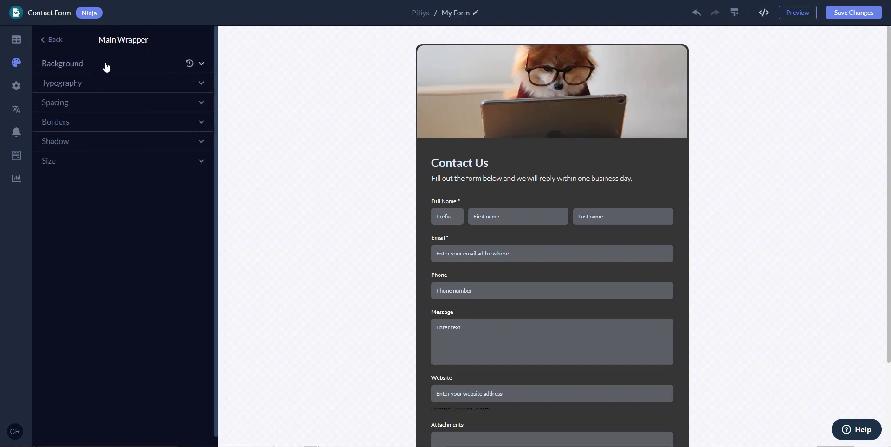
click(106, 65)
click(105, 65)
click(97, 83)
click(97, 83)
click(64, 161)
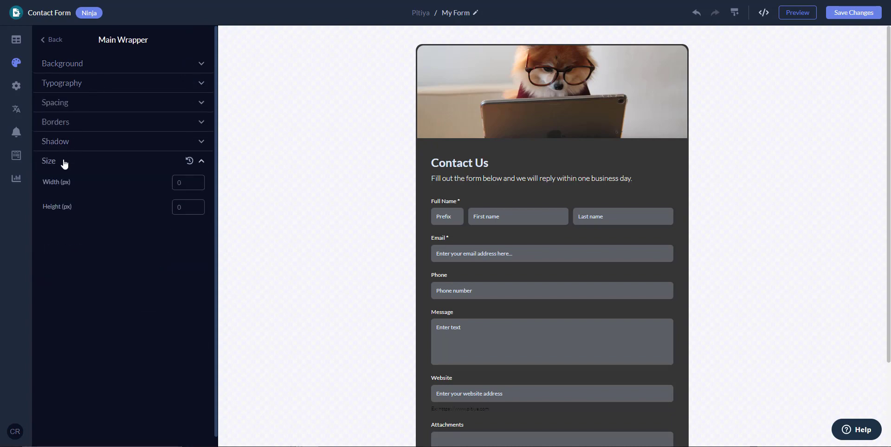
click(64, 162)
click(60, 45)
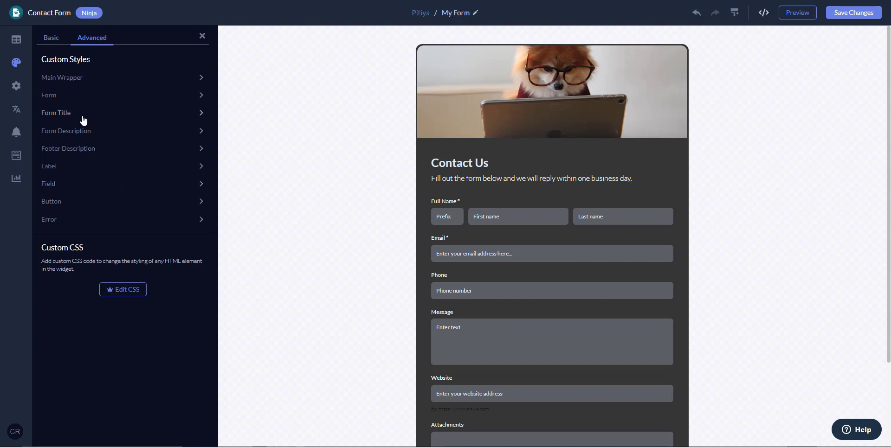
Inspect the Form container's background settings, then return to the Custom Styles list.
click(63, 97)
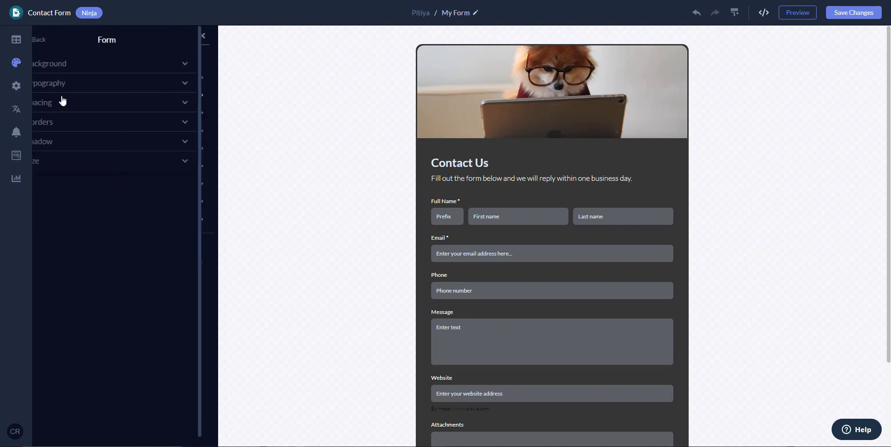
click(89, 70)
click(90, 71)
click(54, 42)
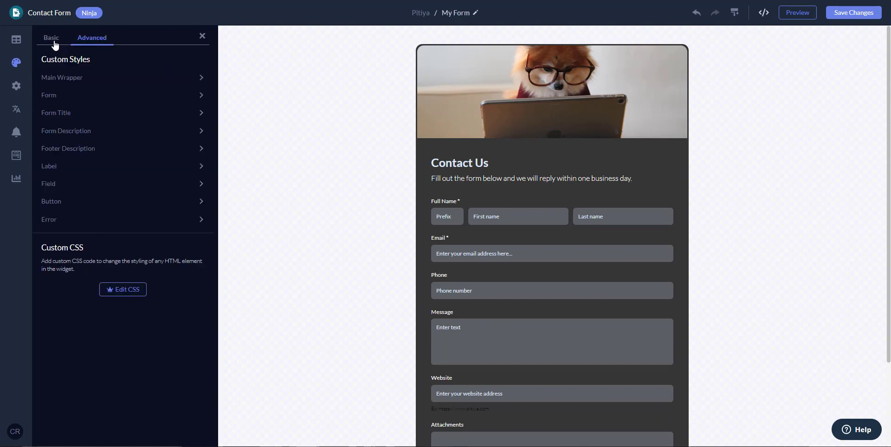
Set the button's font family to Montserrat after trying Helvetica and Courier New.
click(60, 201)
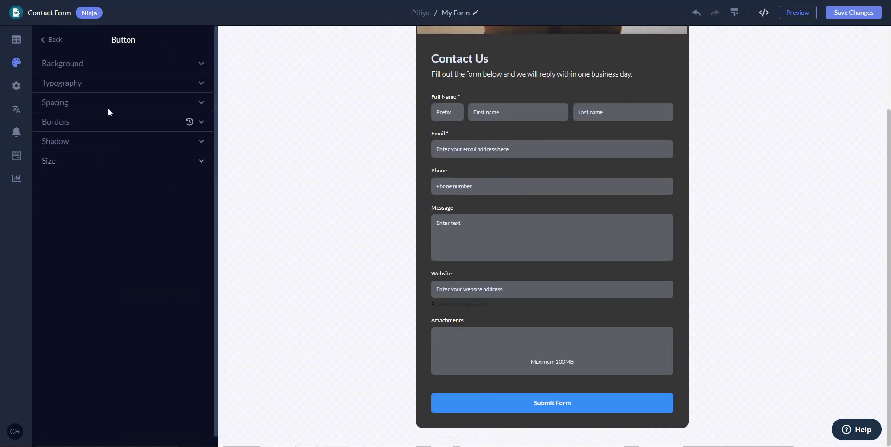
click(86, 83)
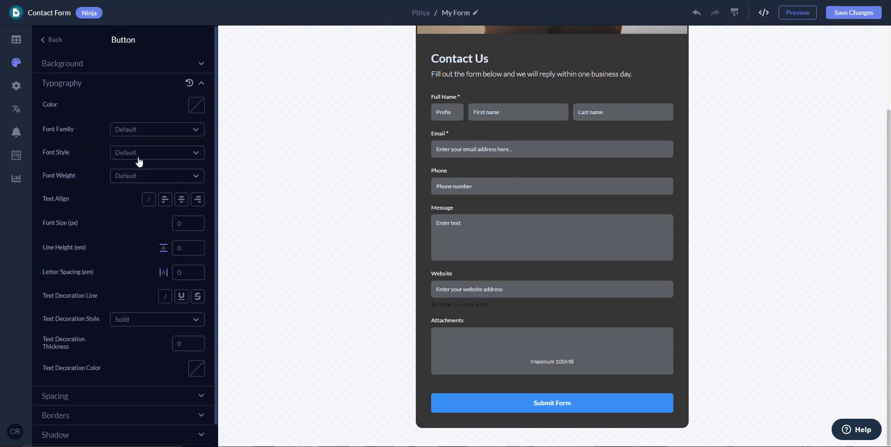
click(144, 131)
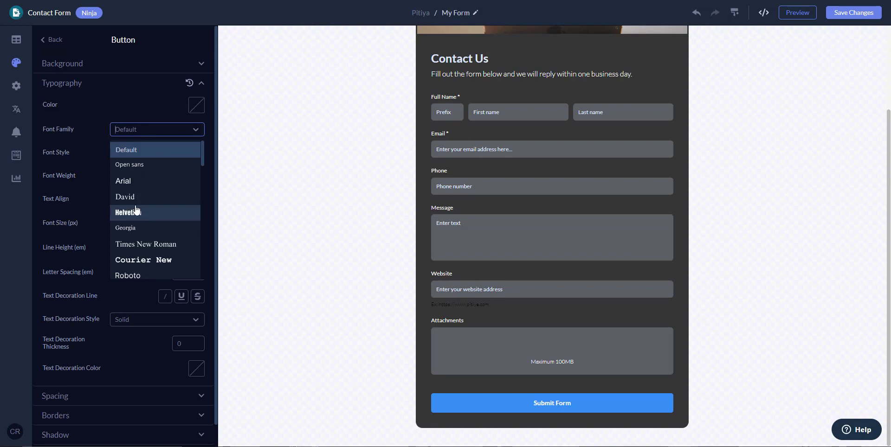
click(134, 212)
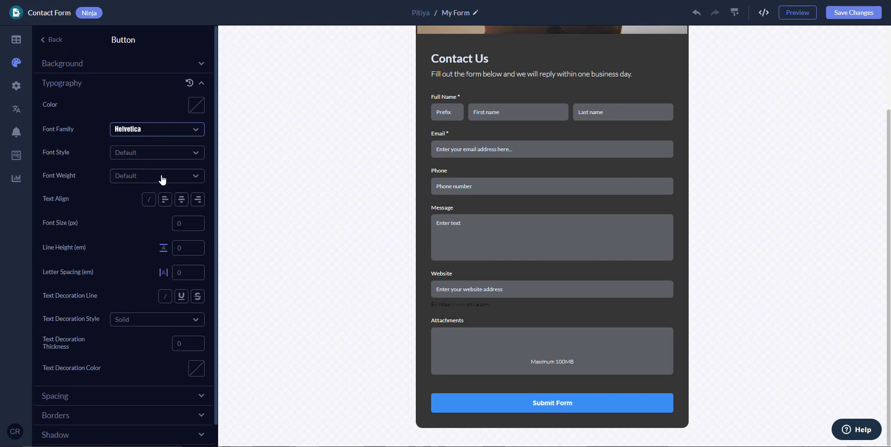
click(147, 136)
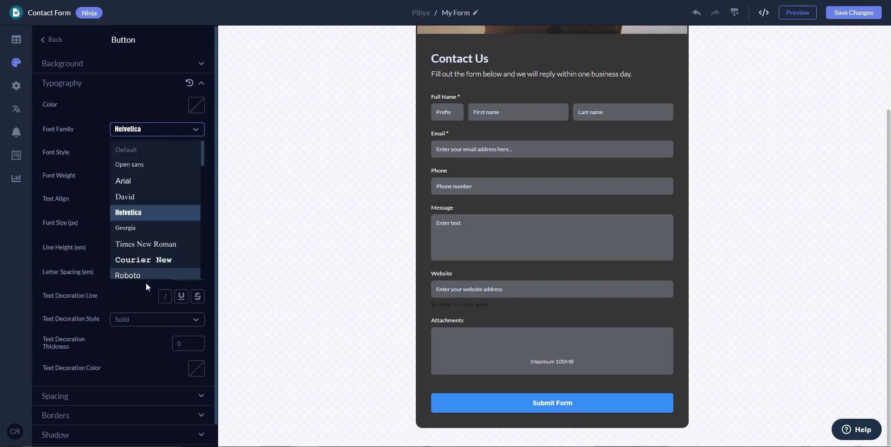
click(160, 260)
click(155, 124)
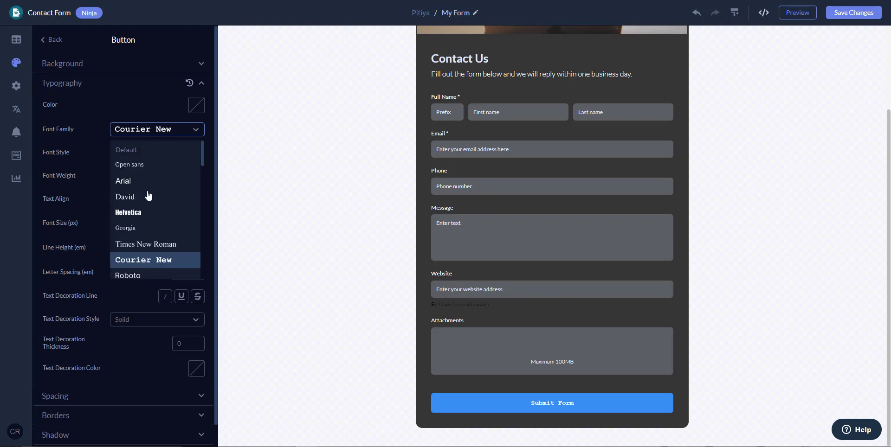
scroll(151, 223, down, 3)
click(146, 200)
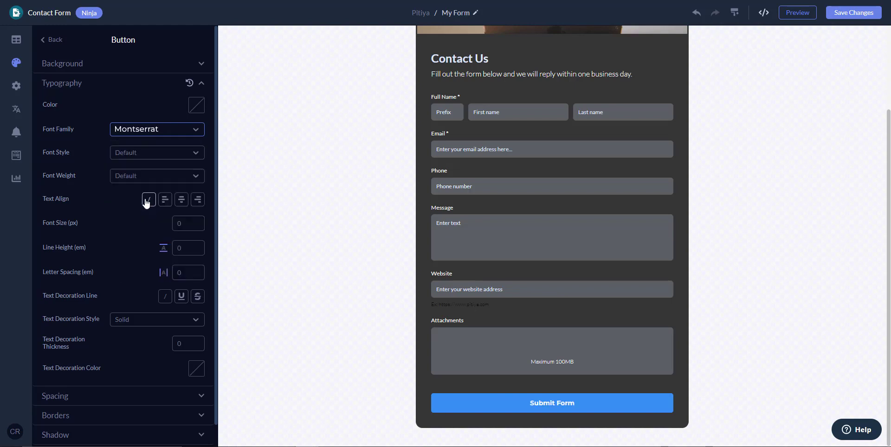
Try Oblique and Normal font styles on the button, leaving it at Default.
click(140, 155)
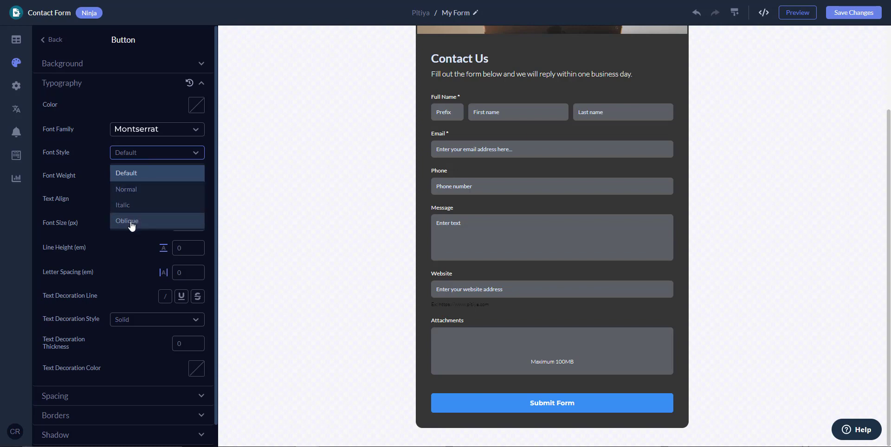
click(132, 226)
click(148, 153)
click(142, 191)
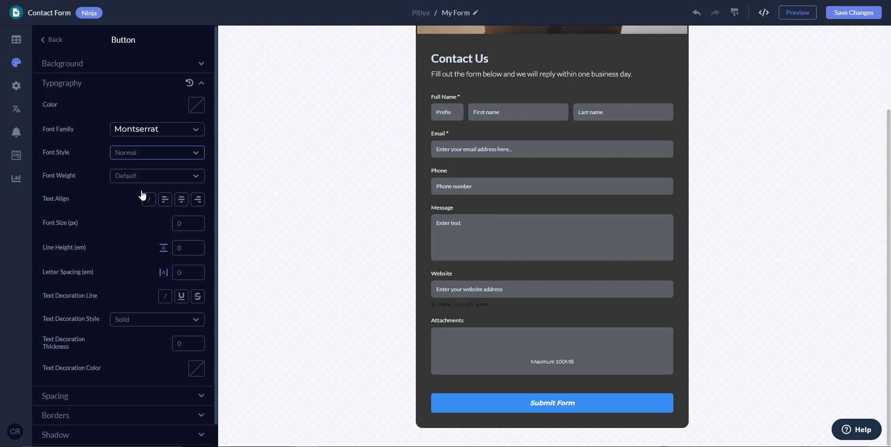
click(150, 159)
click(143, 175)
Set the button's font size to 22, starting from 30 and stepping down.
click(179, 223)
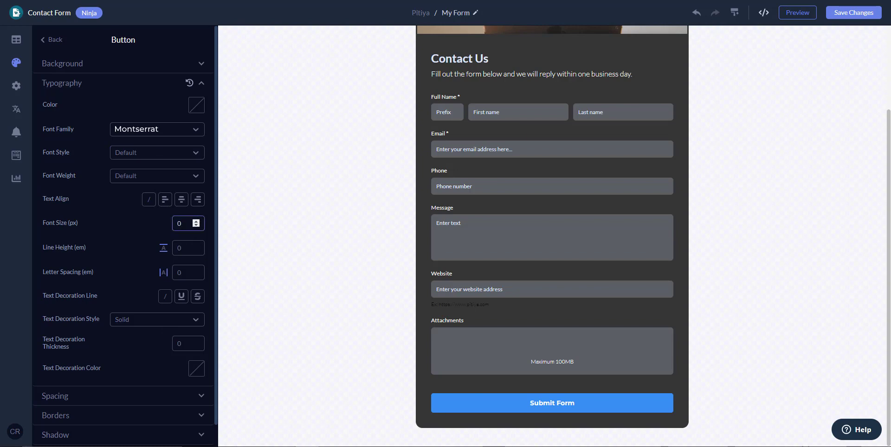
text(30)
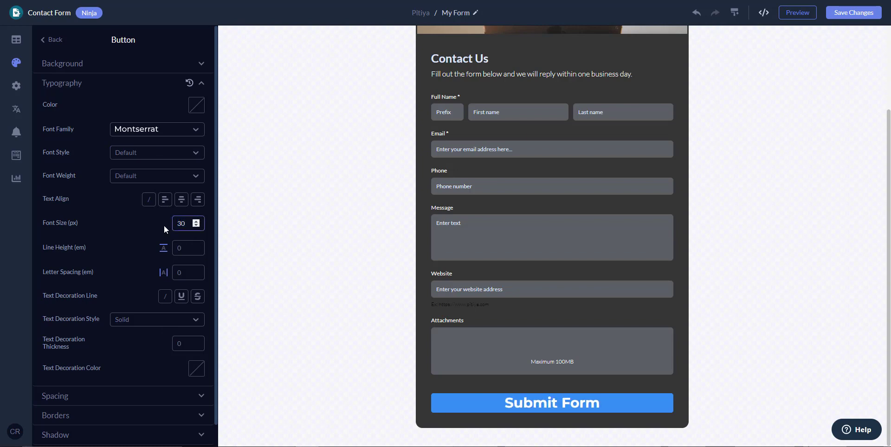
click(195, 226)
click(195, 226)
click(195, 226)
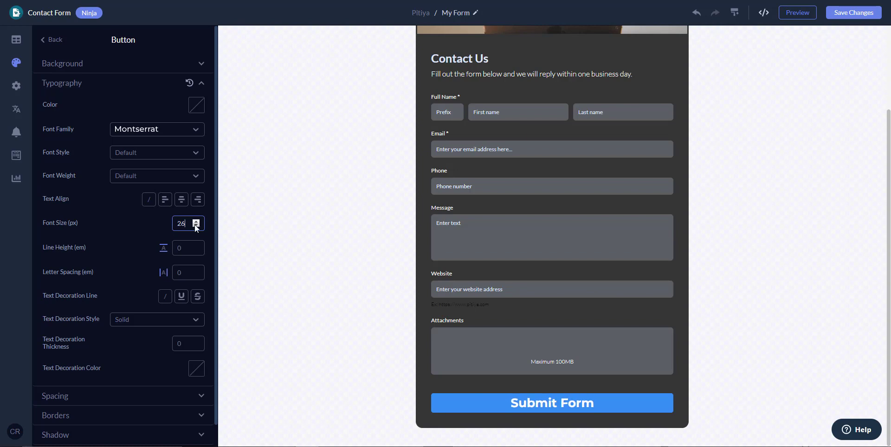
click(196, 226)
click(196, 226)
click(195, 226)
click(196, 226)
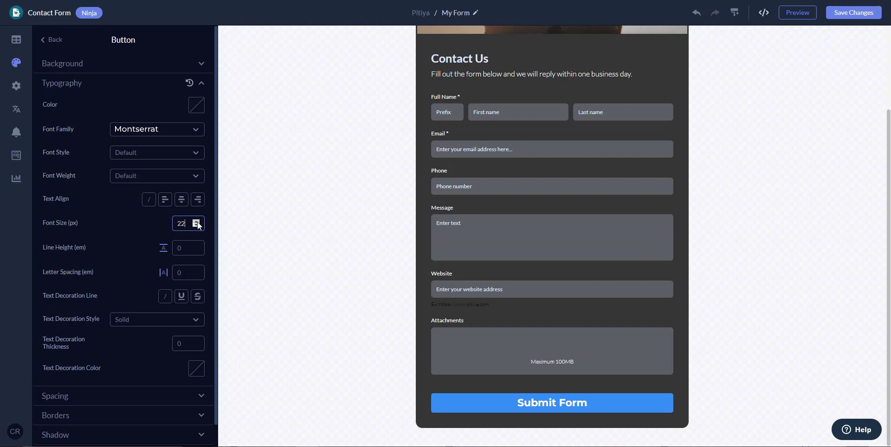
click(197, 226)
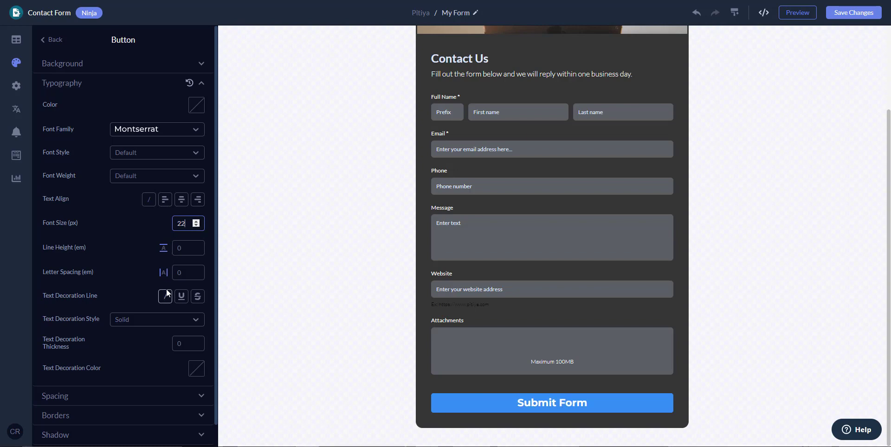
Look at the button's border and shadow settings, then return to the Custom Styles list.
scroll(155, 340, down, 1)
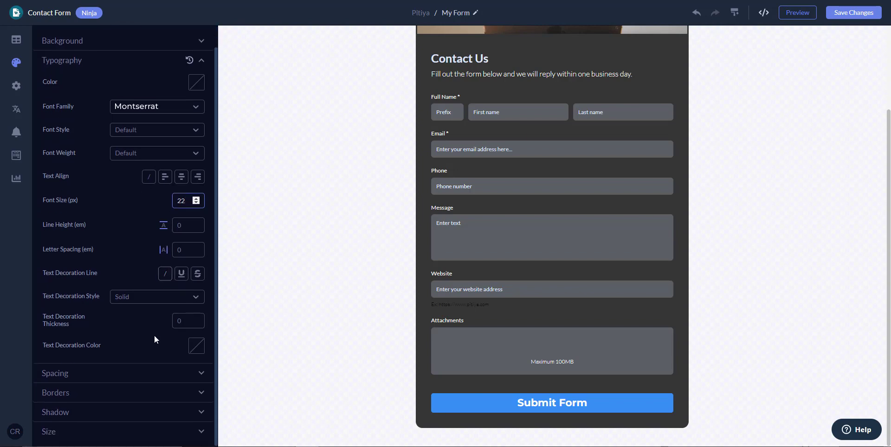
click(105, 393)
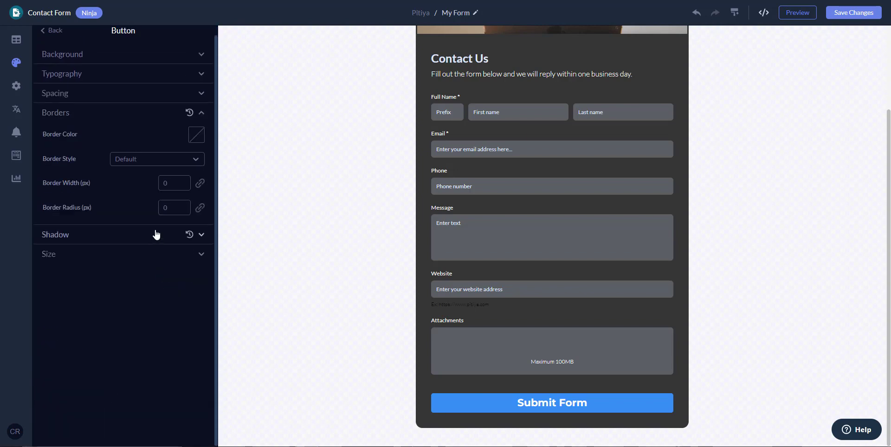
click(155, 235)
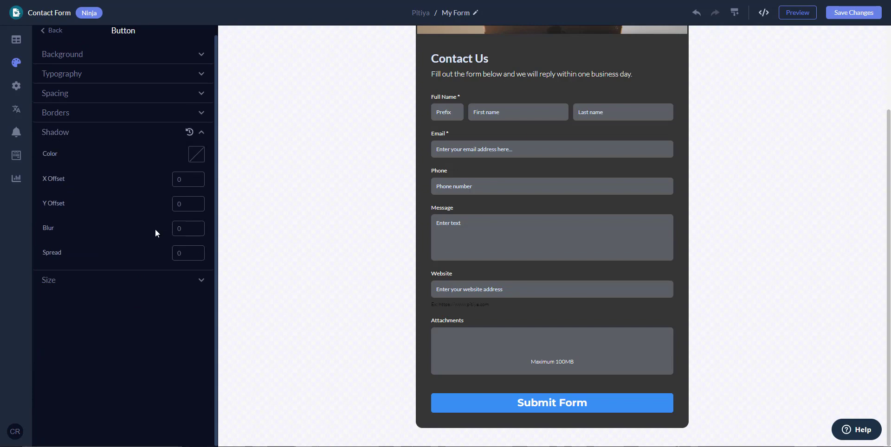
click(52, 31)
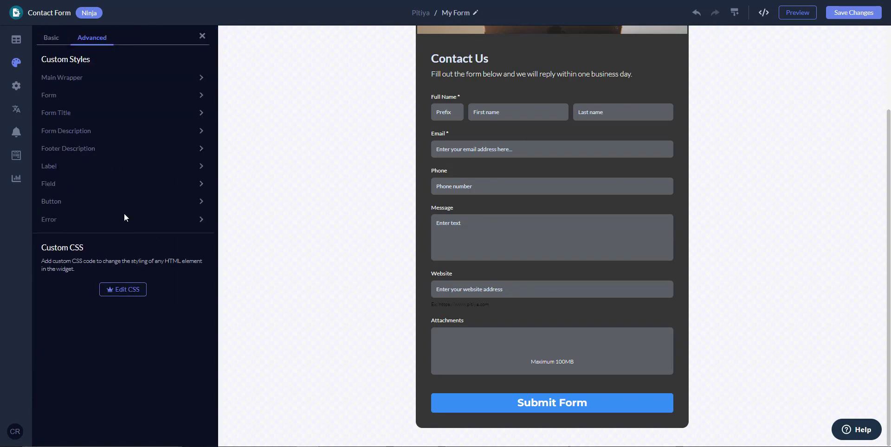
Open the custom CSS editor and insert the Form Submission Button snippet.
click(126, 291)
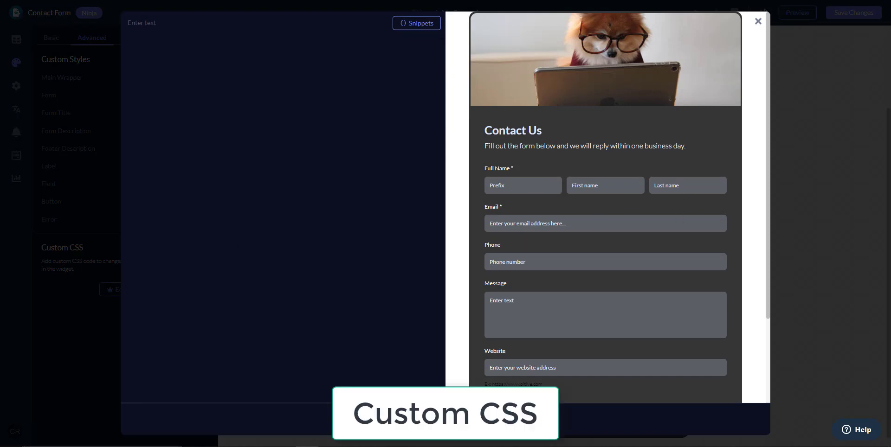
scroll(619, 235, down, 3)
scroll(620, 234, up, 3)
scroll(602, 180, down, 3)
click(423, 23)
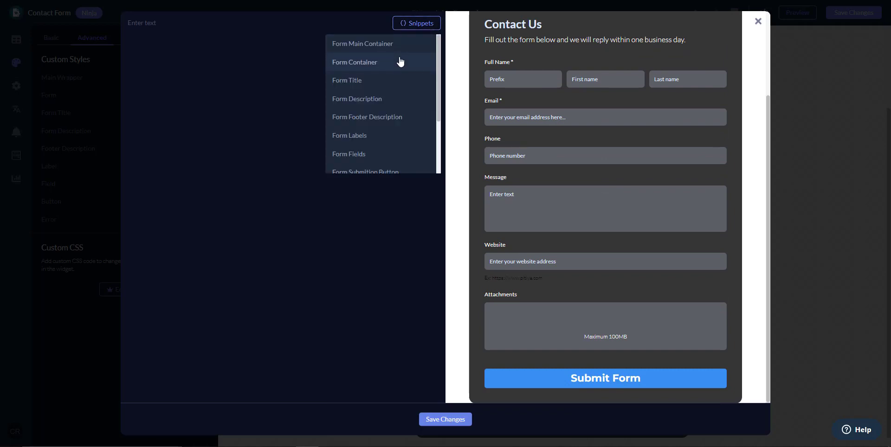
scroll(393, 146, down, 3)
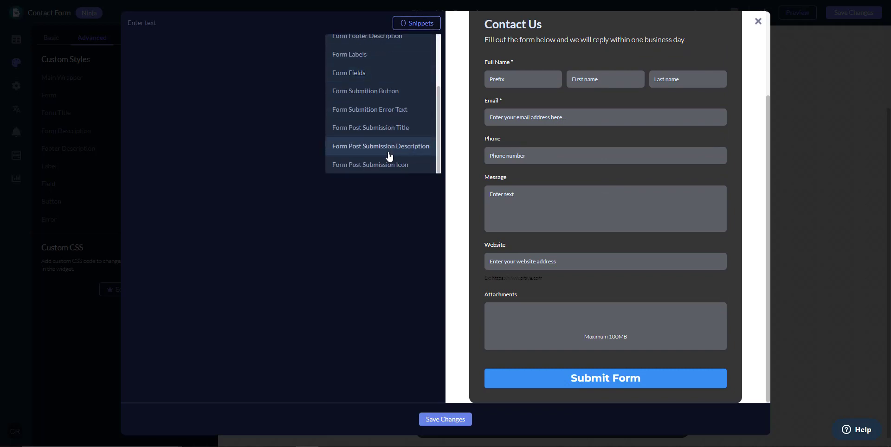
scroll(389, 155, up, 3)
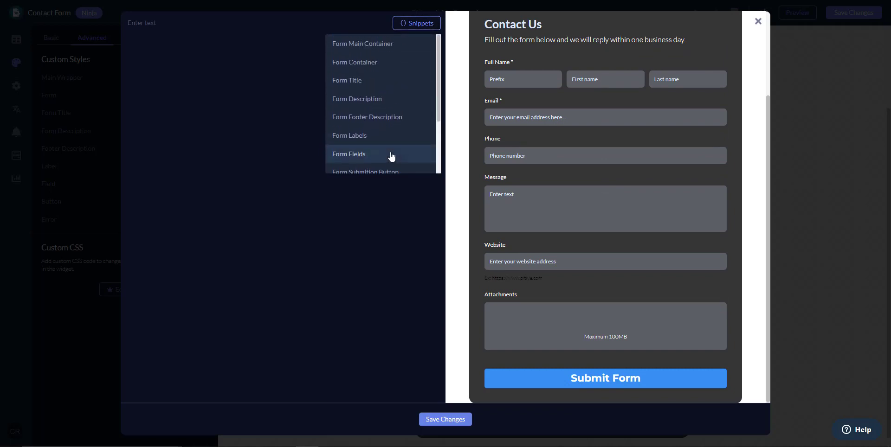
scroll(390, 155, down, 3)
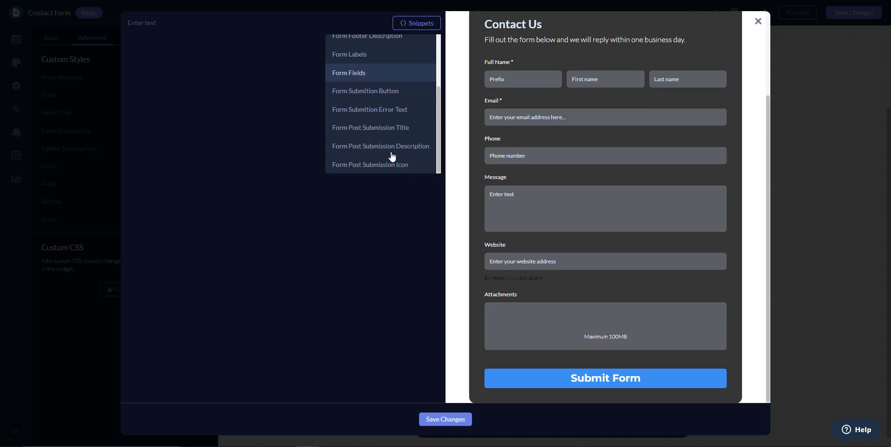
click(394, 91)
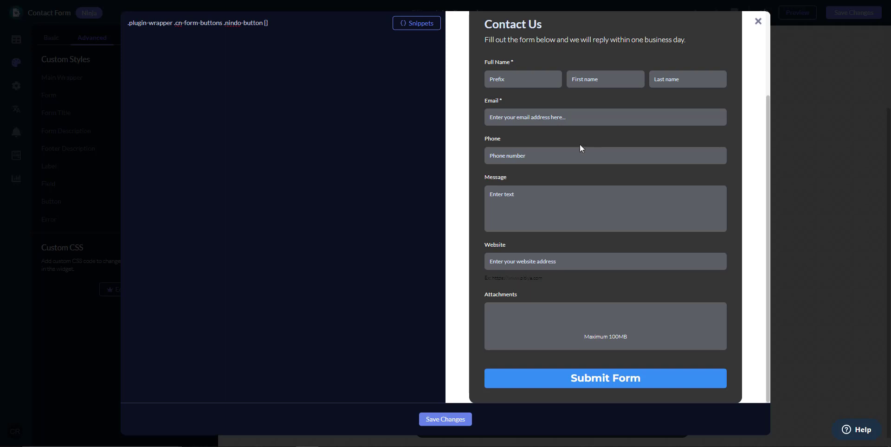
Add color:red to the submit button rule, check the preview, then remove the declaration.
text(color:r)
key(BackSpace)
key(BackSpace)
text(:red;)
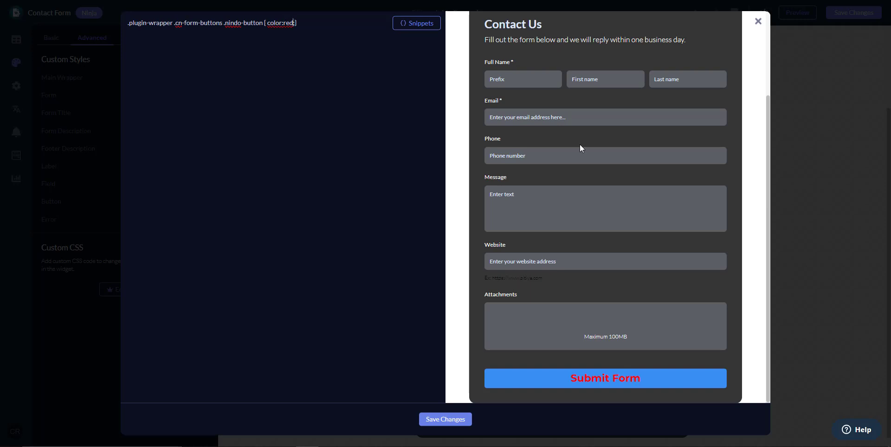
key(shift+Left)
key(shift+Left)
key(shift+Left)
key(shift+Left)
key(shift+Left)
key(shift+Left)
key(shift+Left)
key(shift+Left)
key(shift+Left)
key(shift+Left)
key(BackSpace)
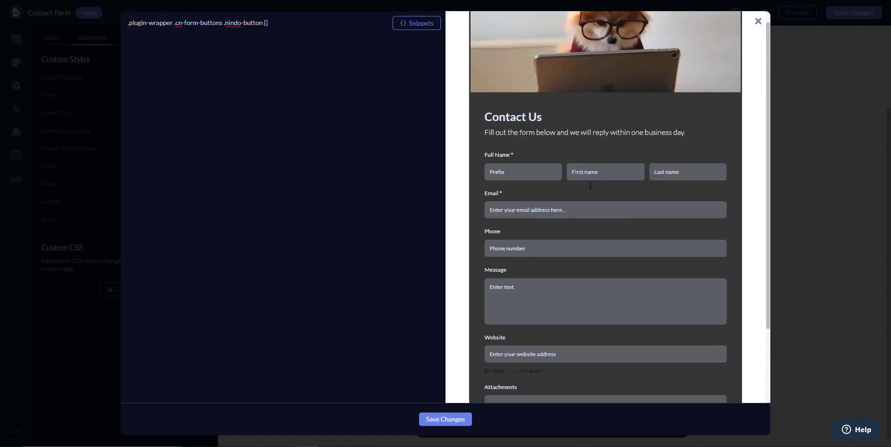
Delete all the CSS, browse the snippet list without inserting anything, and close the editor.
key(ctrl+a)
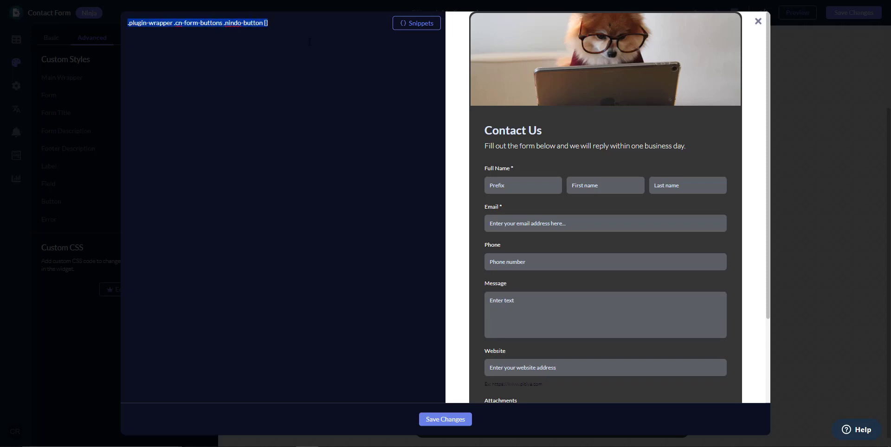
key(BackSpace)
scroll(628, 243, down, 3)
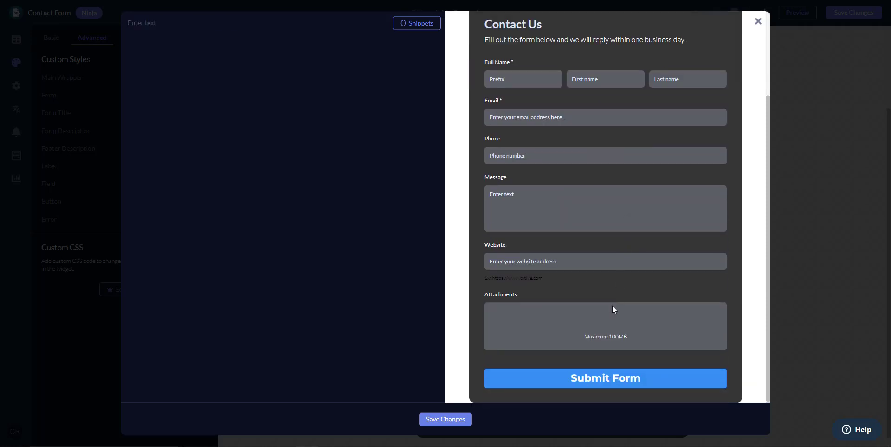
click(425, 24)
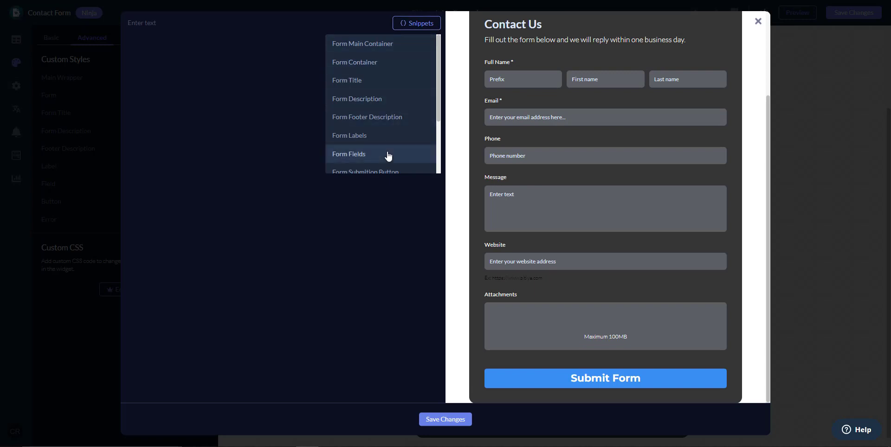
scroll(388, 157, down, 1)
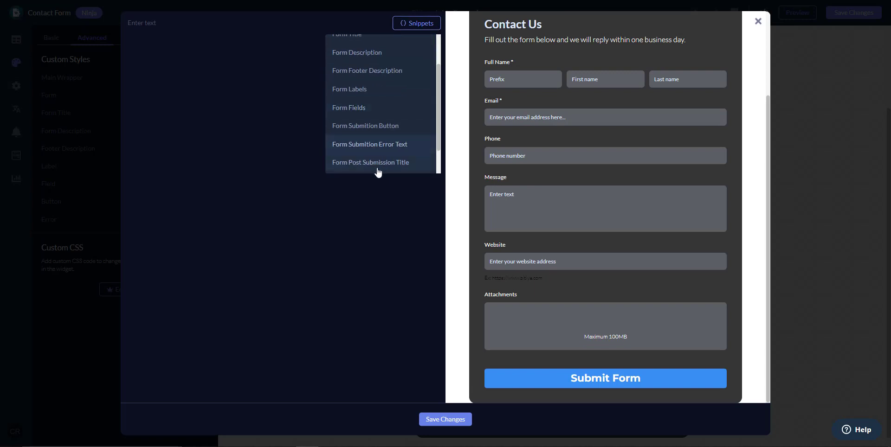
scroll(381, 168, up, 1)
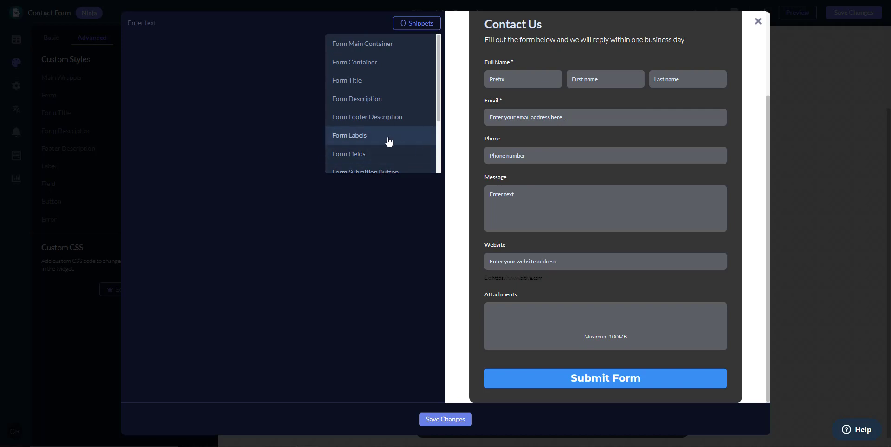
scroll(389, 142, down, 7)
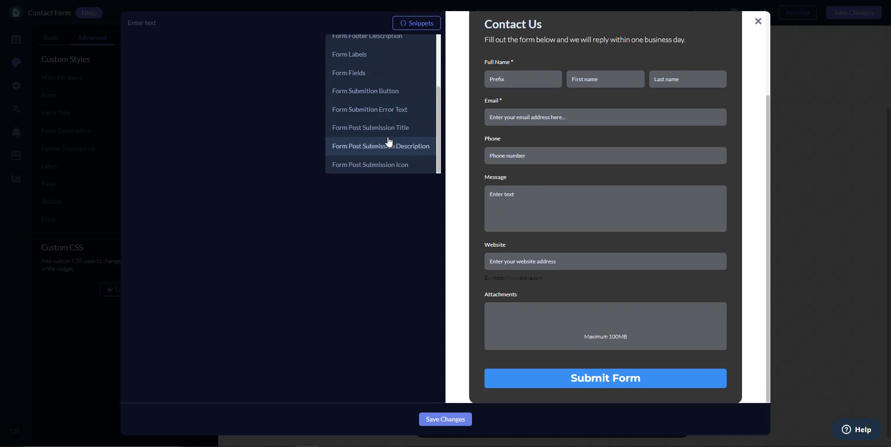
click(586, 111)
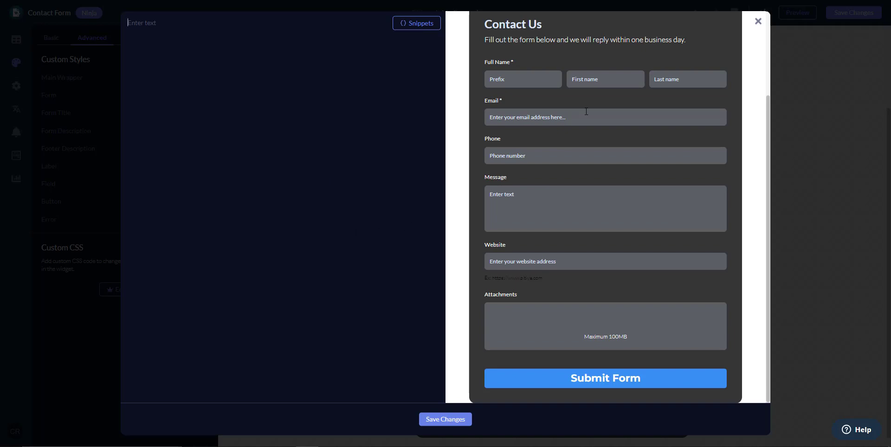
scroll(682, 215, up, 3)
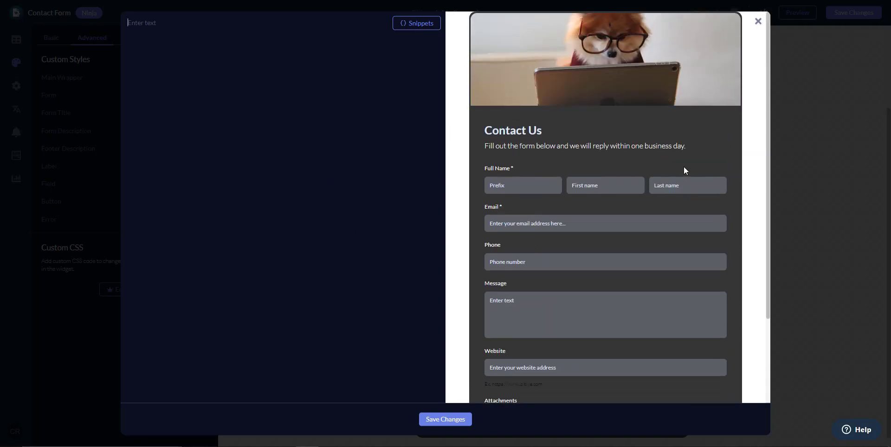
click(758, 22)
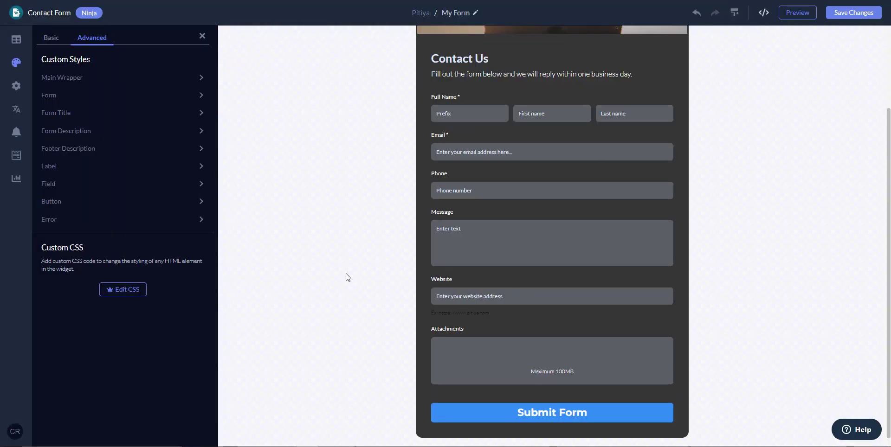
Switch the form Mode to One field at a time and test Continue in the preview.
click(16, 86)
click(147, 61)
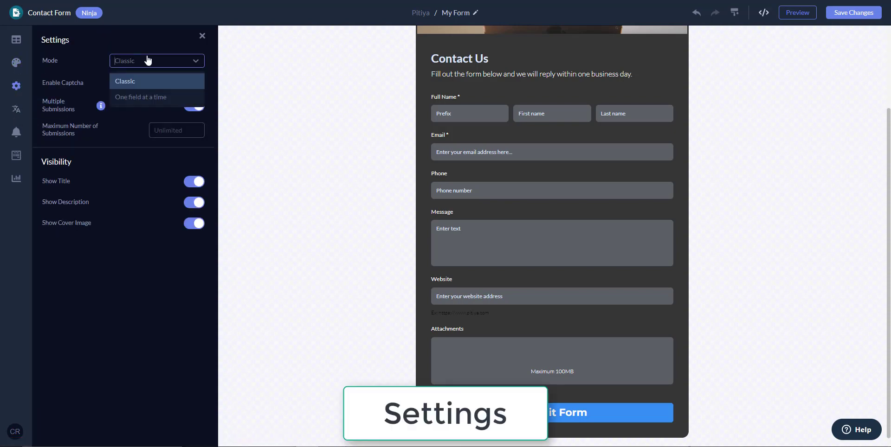
click(137, 100)
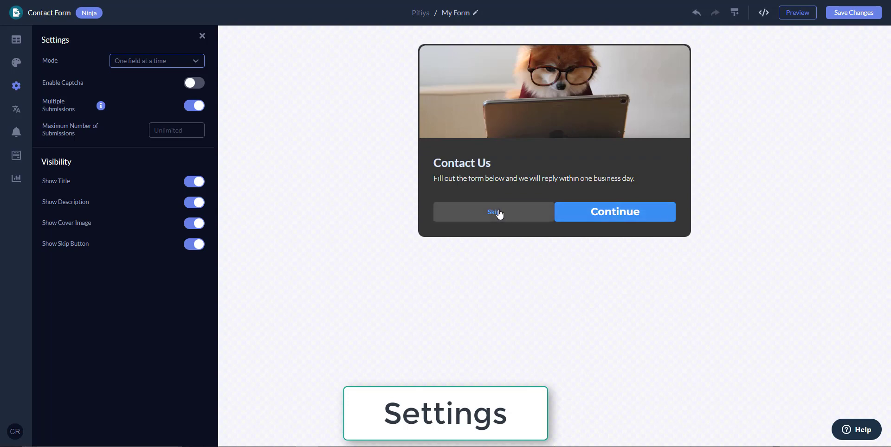
click(650, 214)
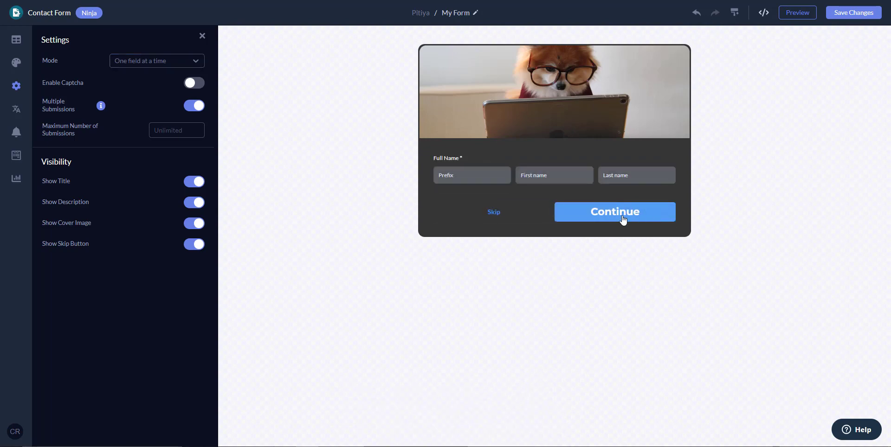
click(586, 217)
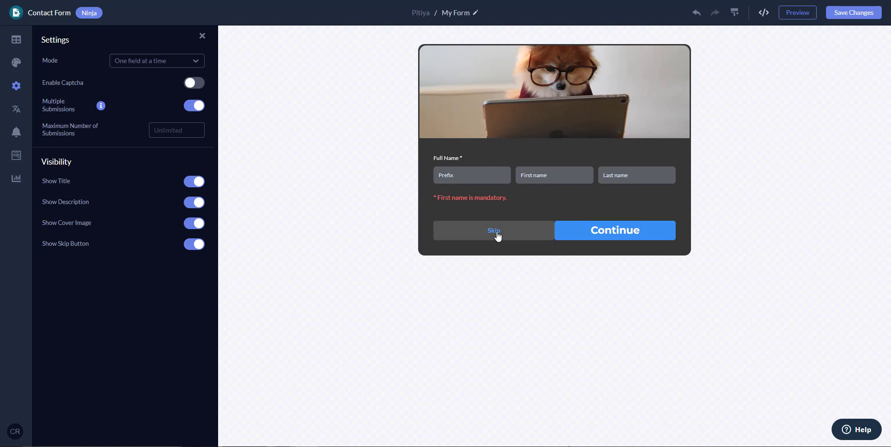
Set the form Mode back to Classic and switch on Enable Captcha.
click(176, 65)
click(137, 83)
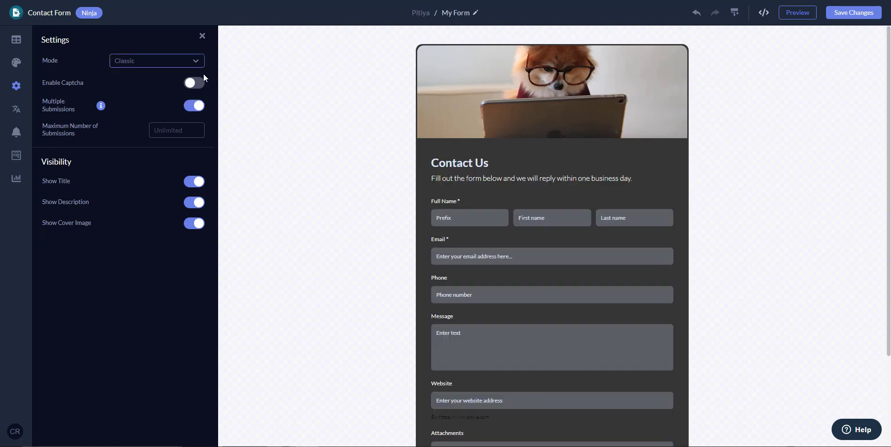
click(194, 83)
Enter 3 as the Maximum Number of Submissions in Settings.
scroll(586, 254, down, 3)
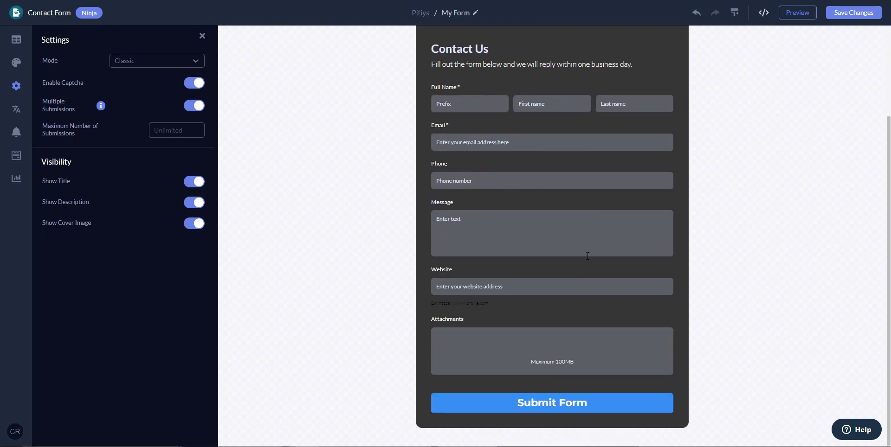
scroll(587, 256, up, 3)
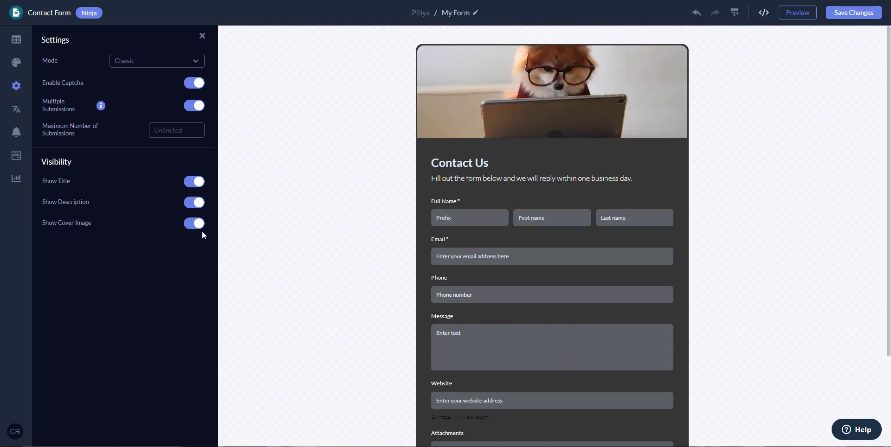
mouse_move(103, 106)
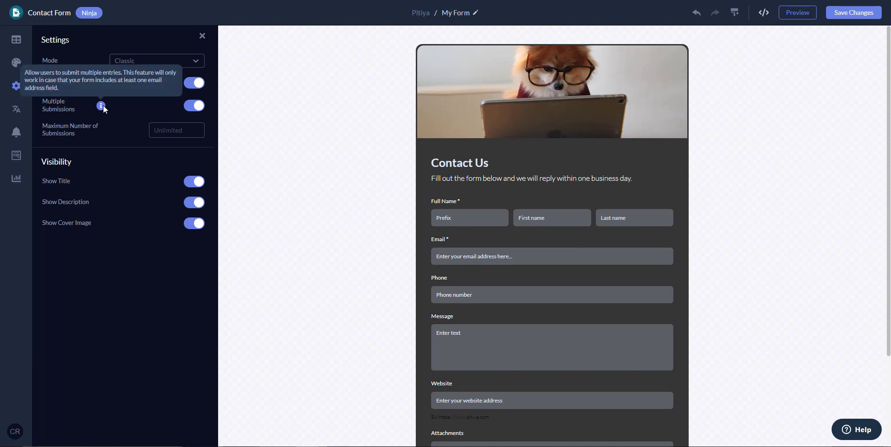
click(174, 130)
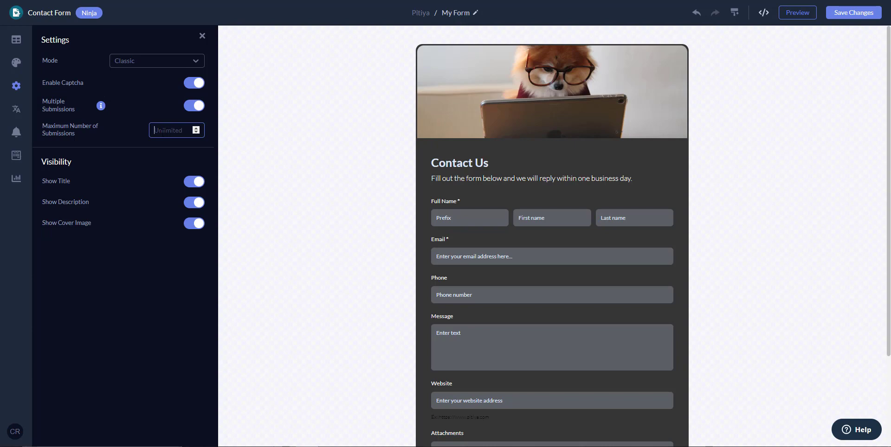
text(3)
click(135, 160)
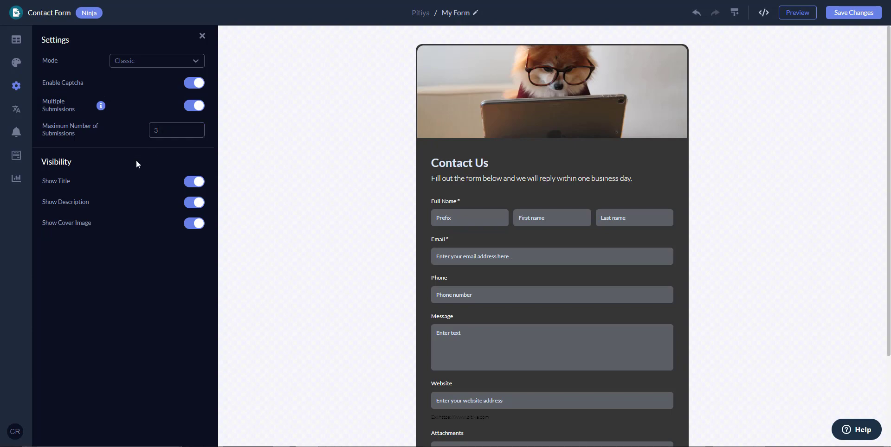
click(195, 181)
click(195, 182)
click(190, 207)
click(191, 207)
click(193, 223)
click(196, 203)
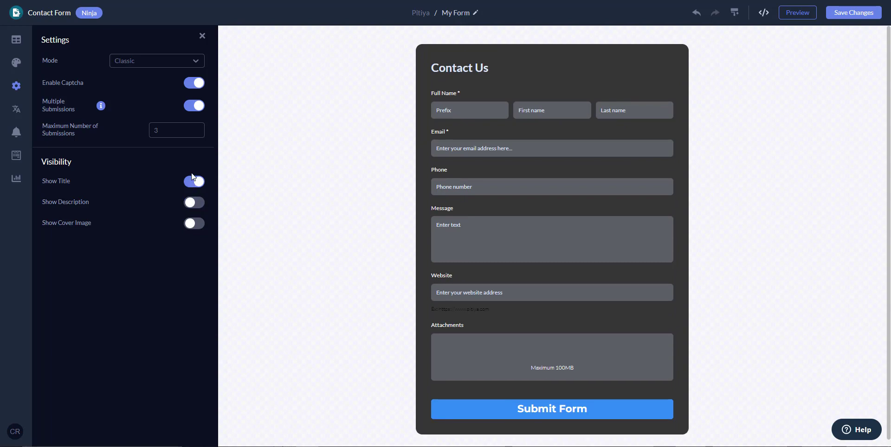
click(194, 180)
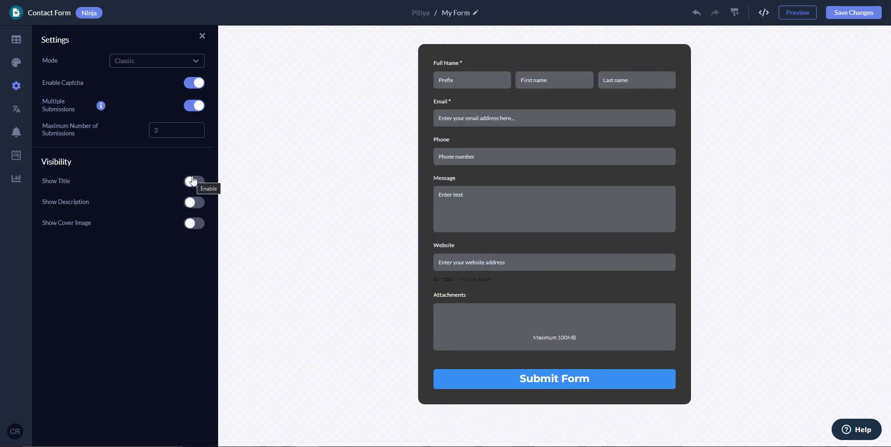
click(193, 181)
click(193, 202)
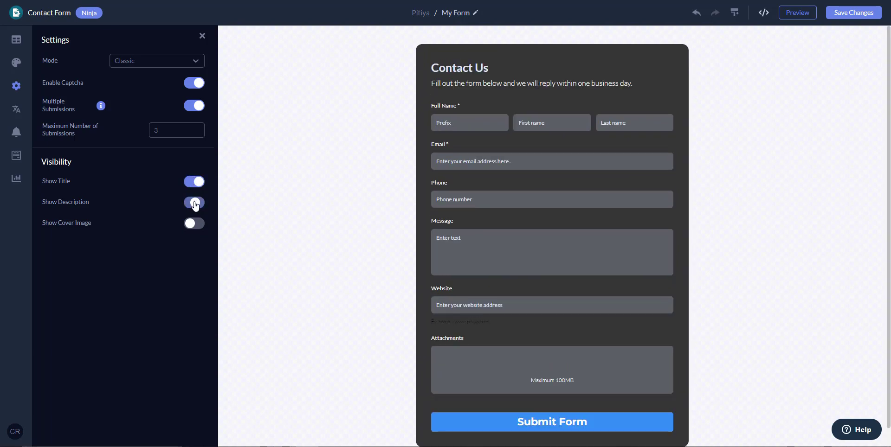
click(195, 225)
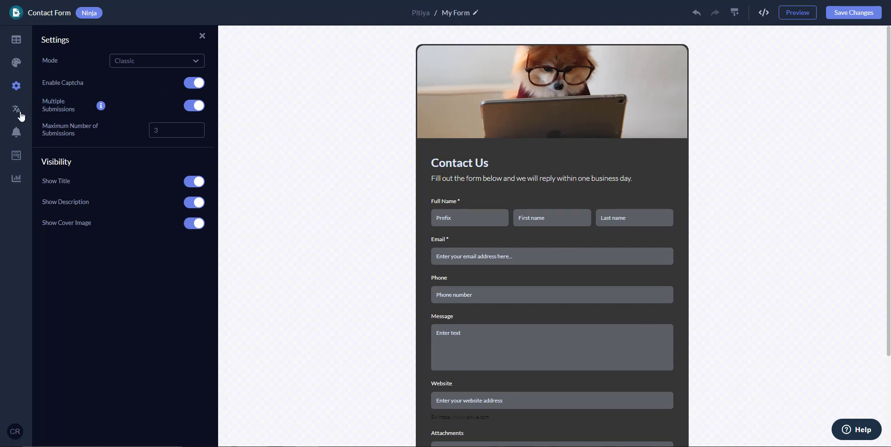
Switch on 'Notify me on new submissions' in the form's Notifications settings.
click(19, 114)
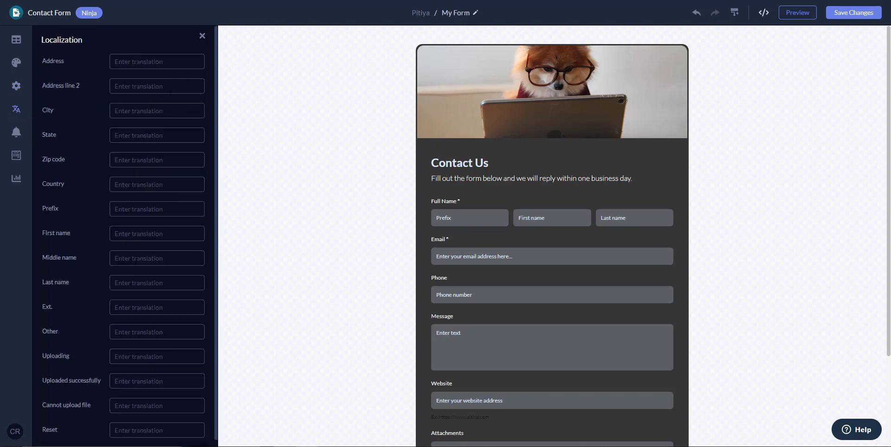
scroll(128, 239, down, 1)
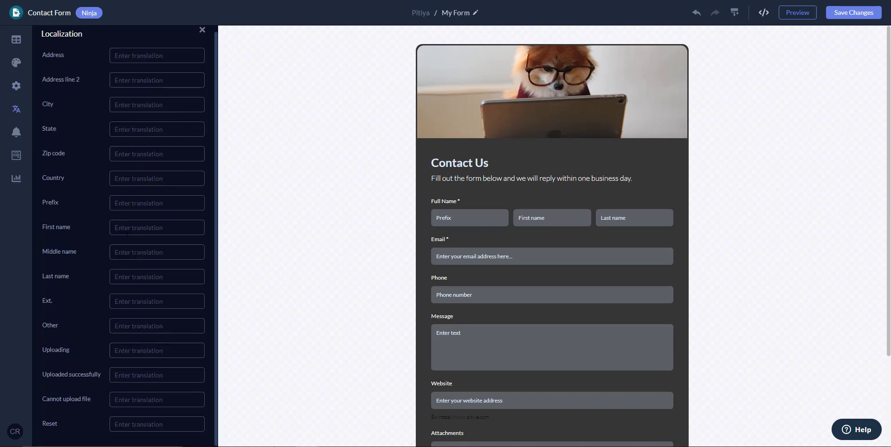
click(16, 134)
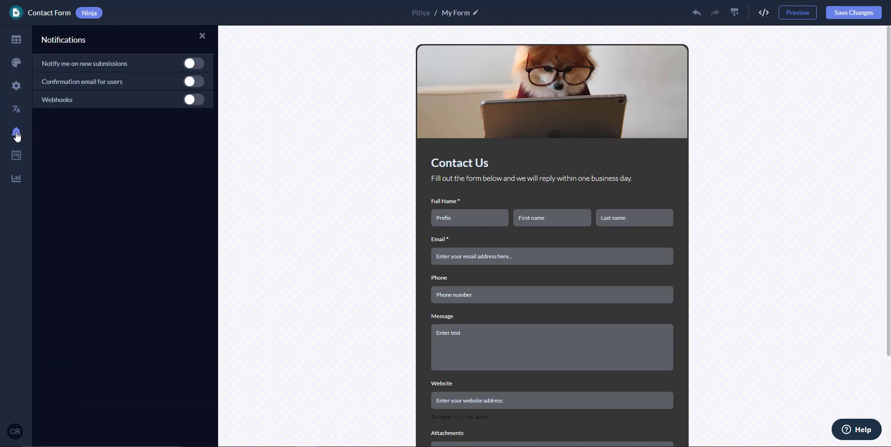
click(193, 65)
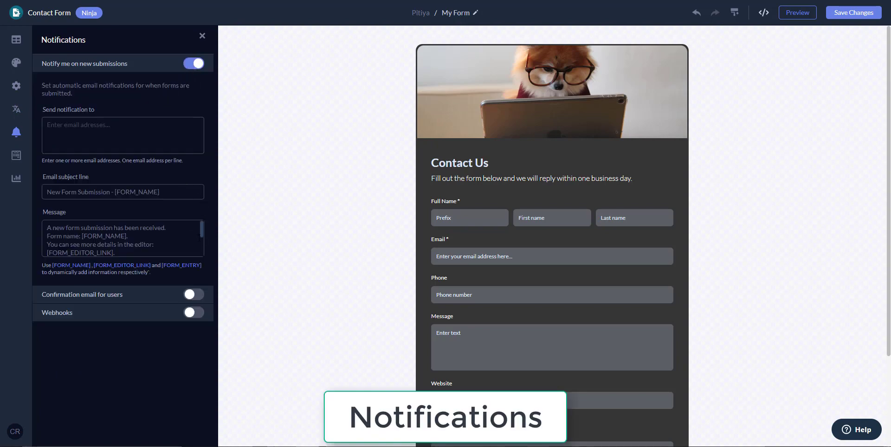
Enter the recipient's e-mail address in 'Send notification to'.
scroll(123, 238, down, 5)
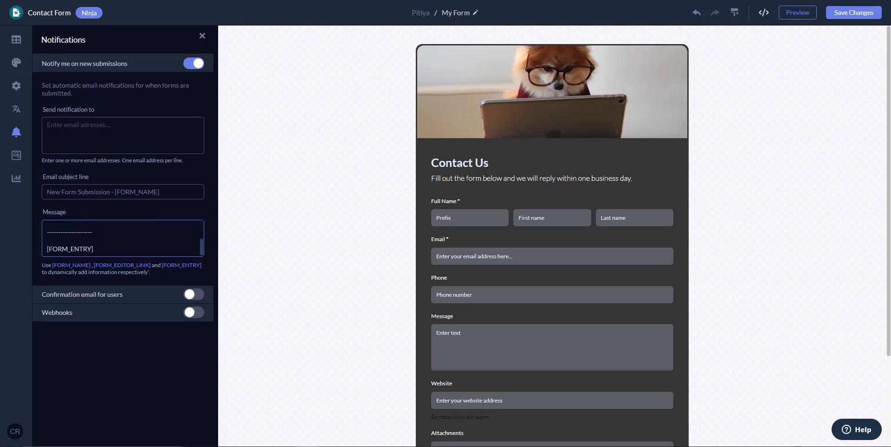
scroll(123, 238, up, 5)
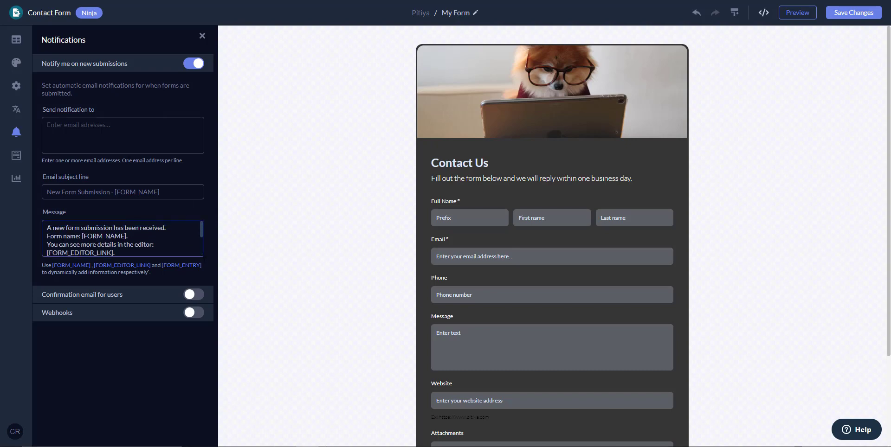
click(116, 137)
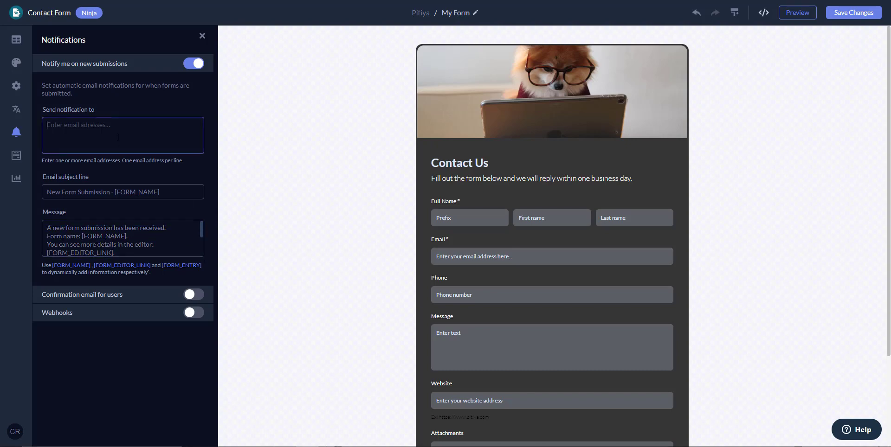
click(135, 172)
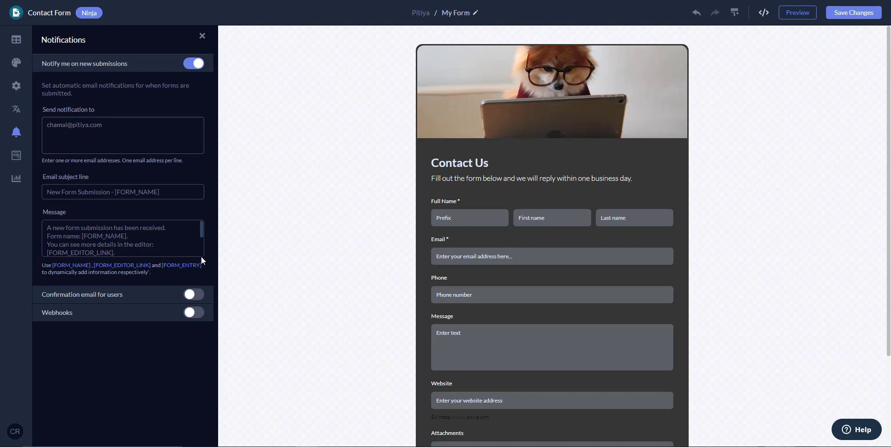
scroll(122, 238, down, 5)
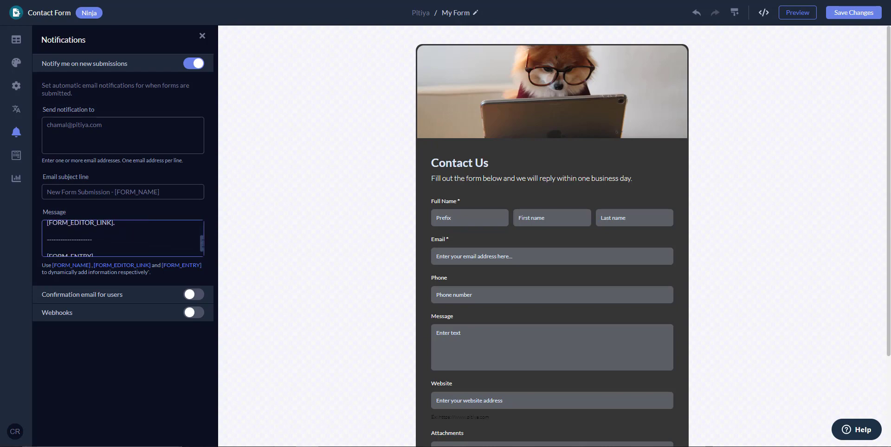
Enable 'Confirmation email for users' with a custom sender's name and reply-to e-mail address.
click(193, 295)
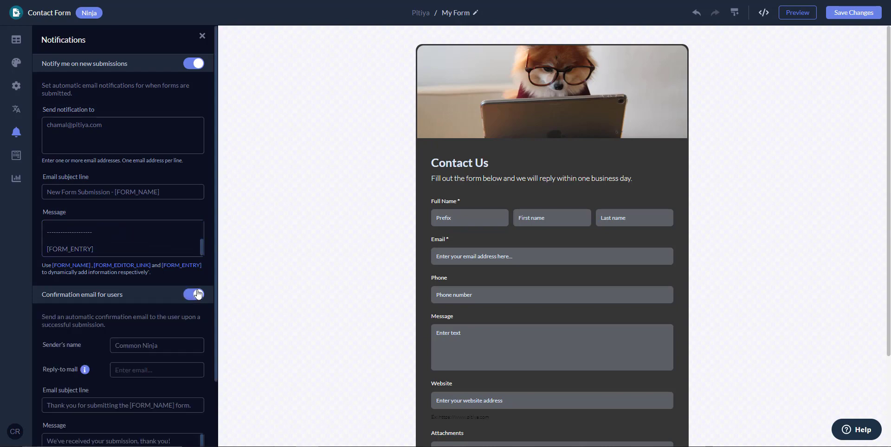
scroll(160, 364, down, 1)
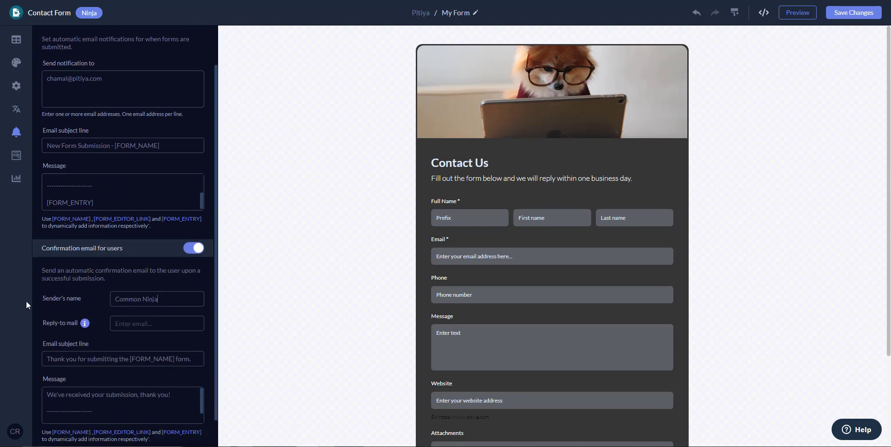
key(Tab)
text(Chamal fromPiti)
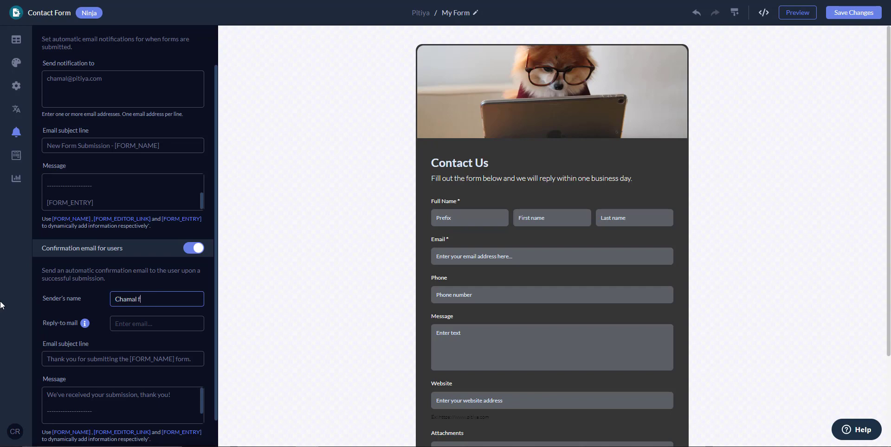
key(BackSpace)
key(BackSpace)
text(itiya)
key(Tab)
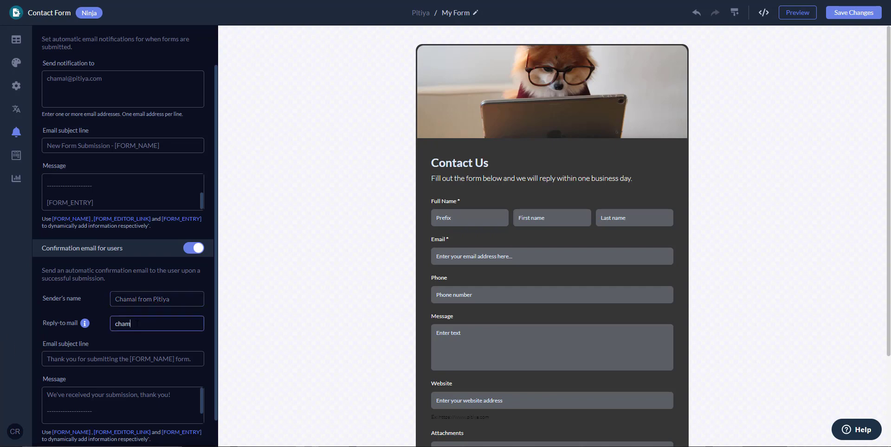
click(107, 331)
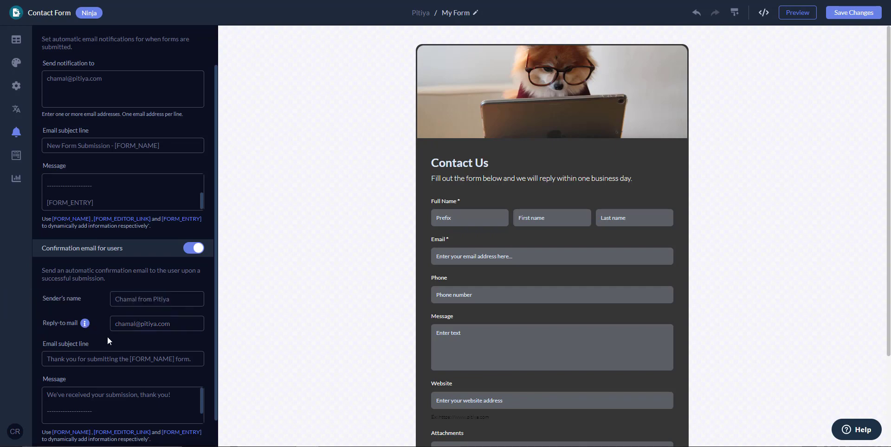
Look over the confirmation email message text.
scroll(109, 341, down, 1)
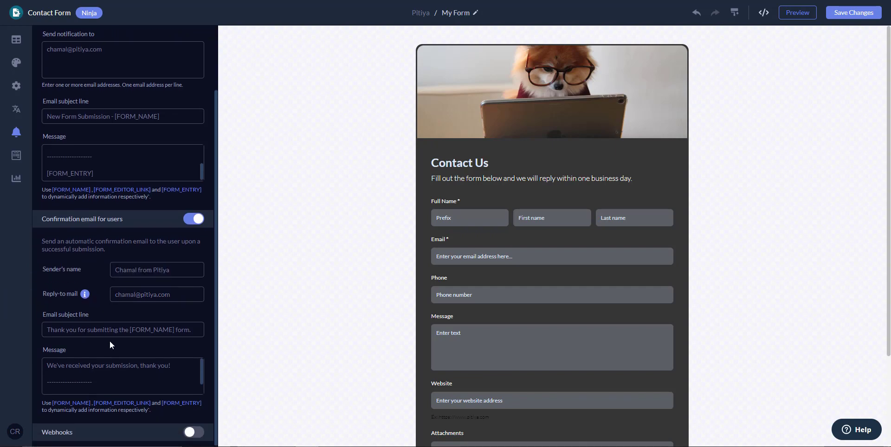
click(190, 378)
scroll(191, 378, down, 2)
scroll(191, 378, up, 2)
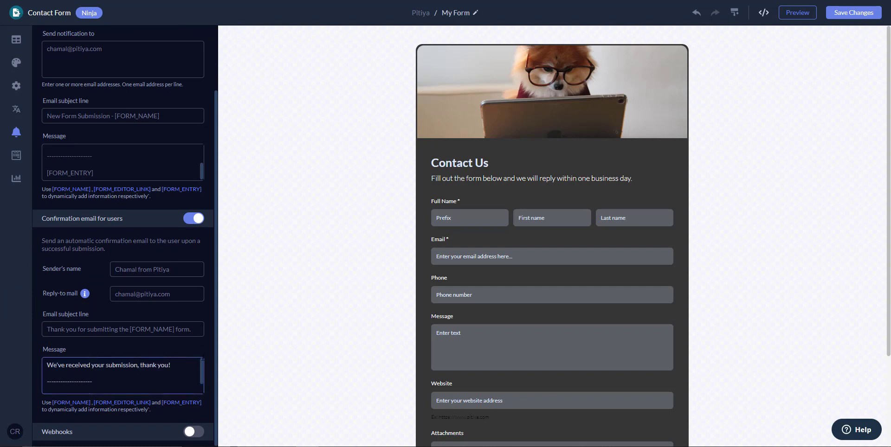
scroll(190, 378, down, 2)
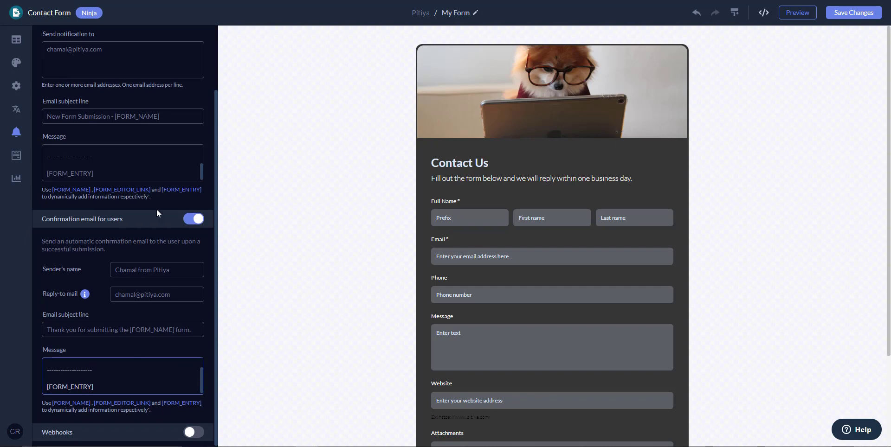
scroll(157, 209, up, 3)
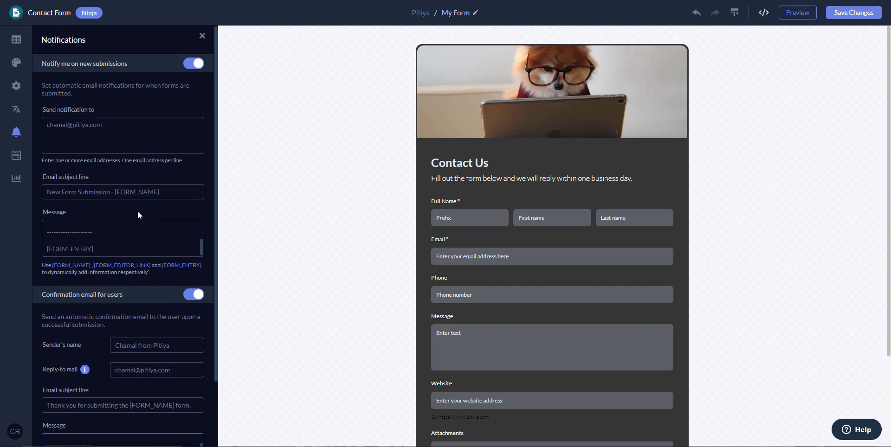
scroll(138, 211, down, 3)
Try the Webhooks toggle, then switch webhook delivery back off.
click(200, 434)
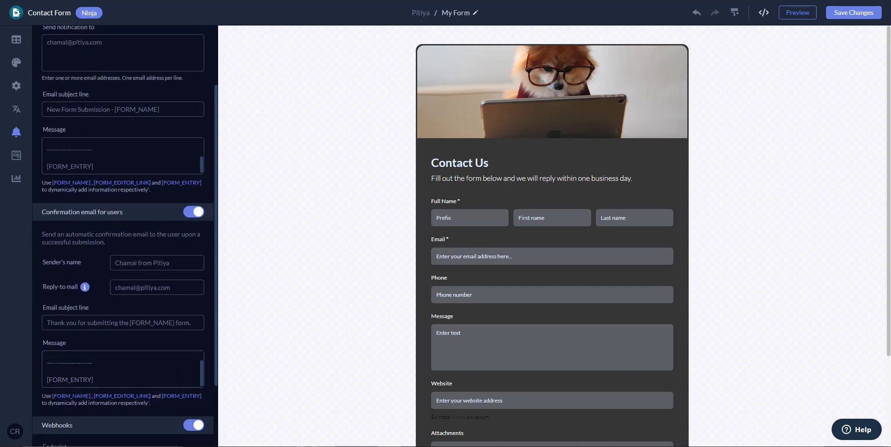
scroll(186, 400, down, 3)
click(149, 385)
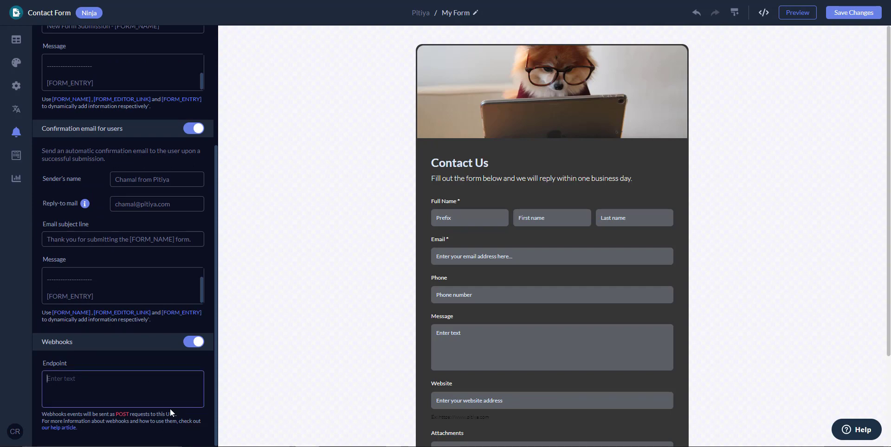
click(187, 346)
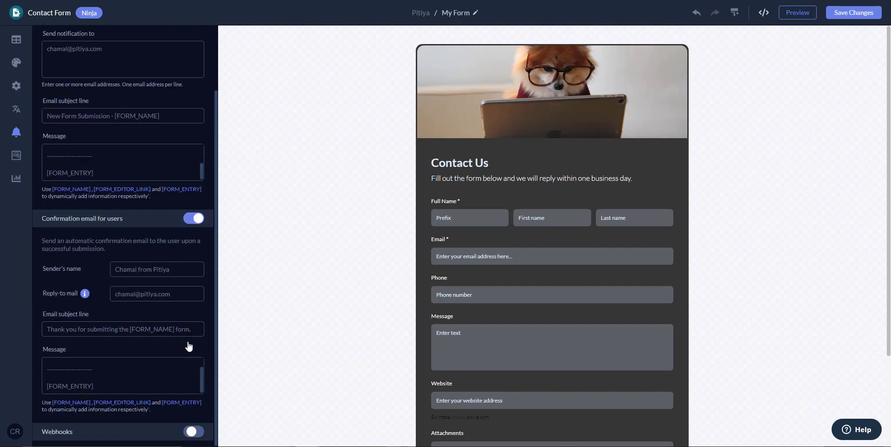
scroll(190, 341, up, 2)
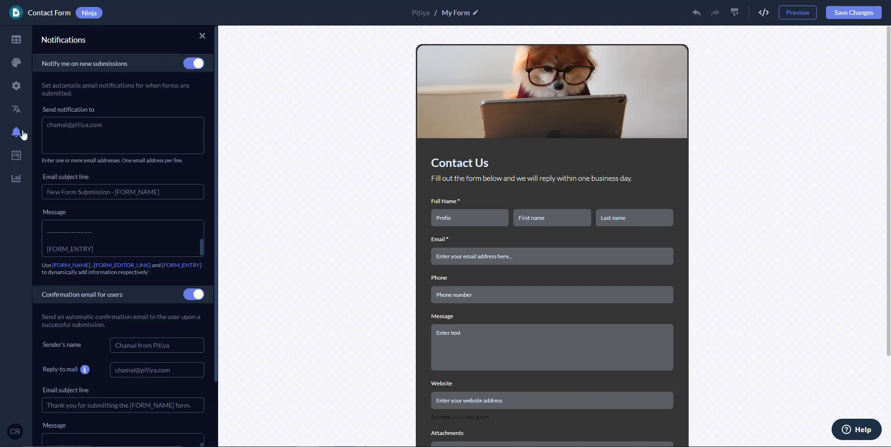
scroll(110, 329, down, 2)
scroll(110, 328, up, 3)
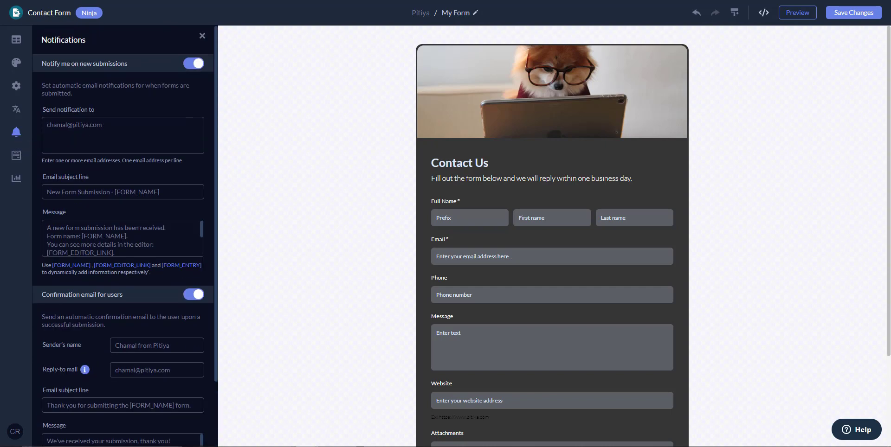
View the empty Manage Submissions list, then return to editing the form.
click(17, 158)
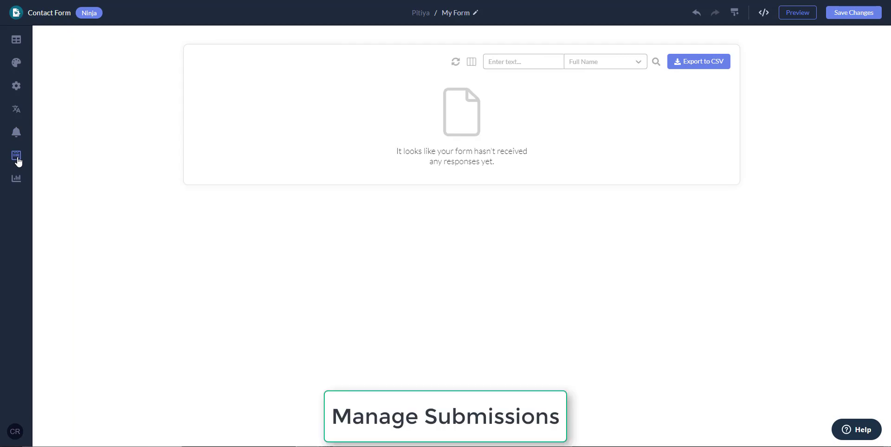
click(18, 41)
In the design settings, try peach, navy, white, dark grey, orange and grey skins.
click(16, 65)
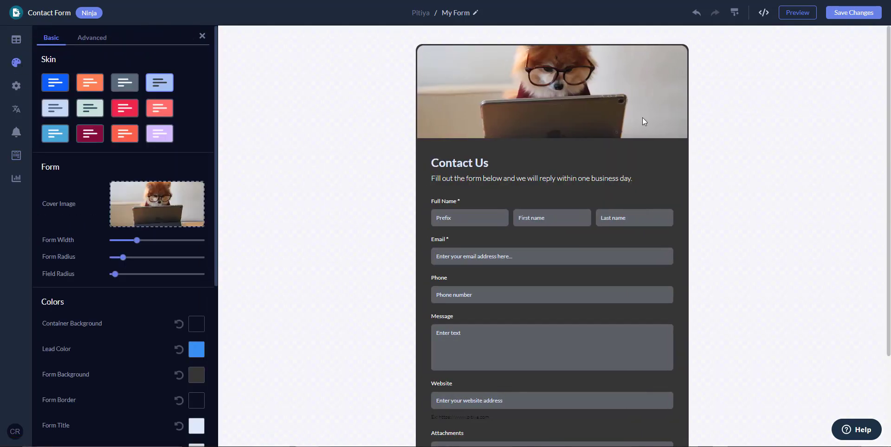
scroll(715, 198, down, 3)
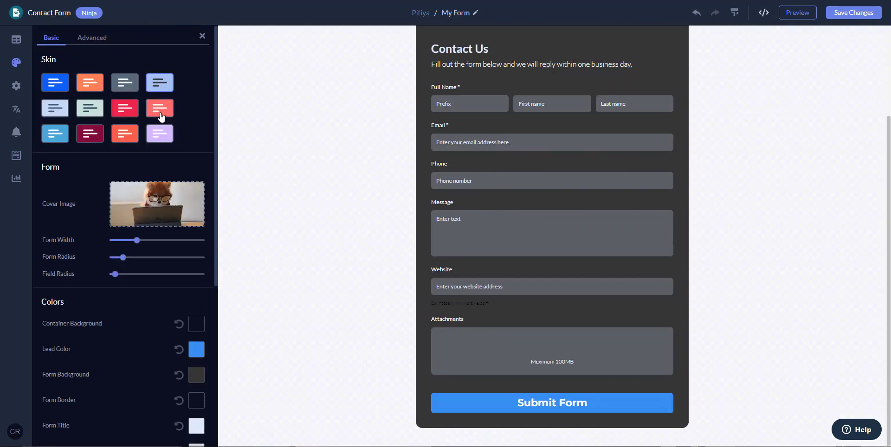
click(159, 111)
scroll(531, 238, up, 3)
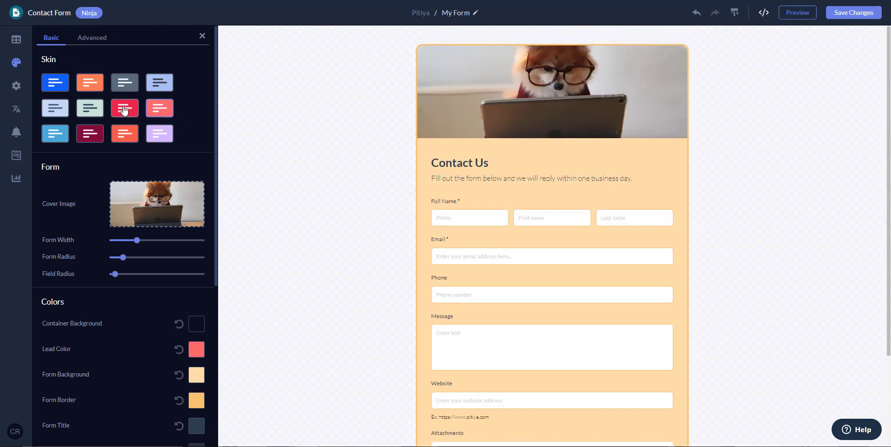
click(124, 84)
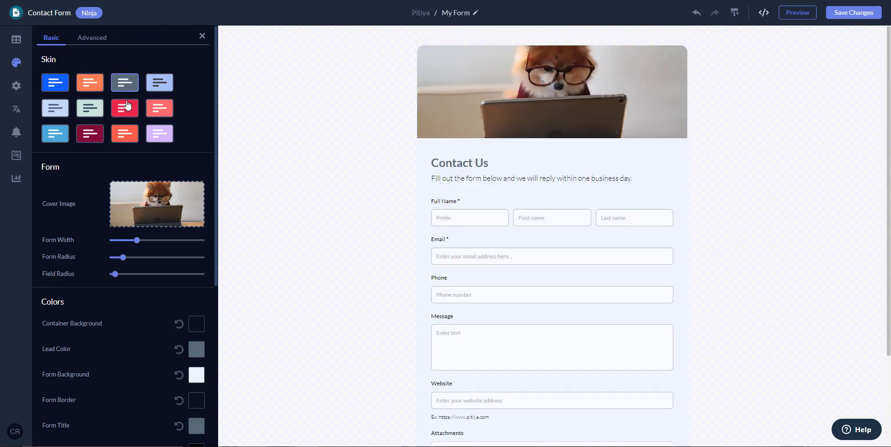
click(124, 109)
scroll(540, 220, down, 3)
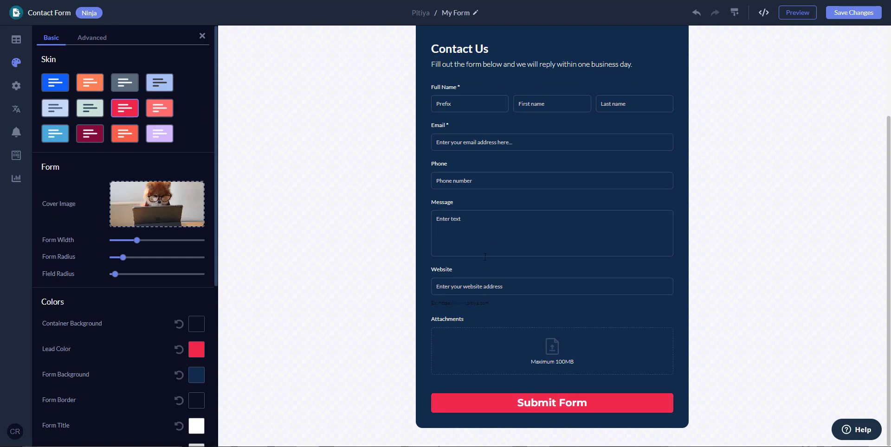
click(61, 85)
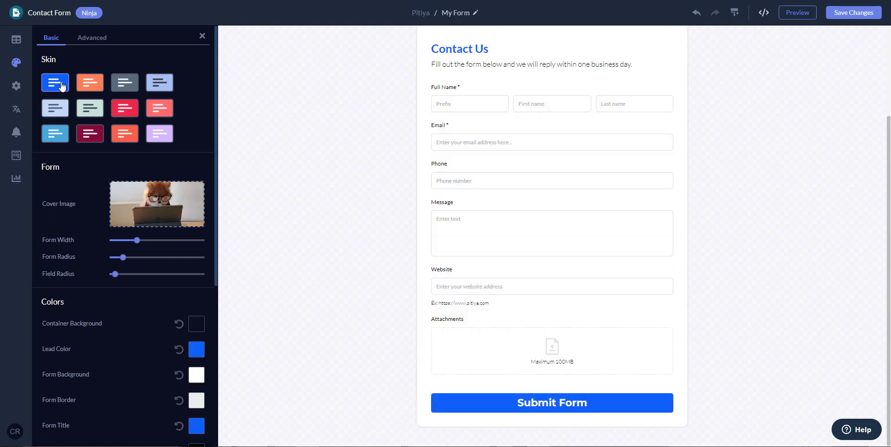
click(165, 86)
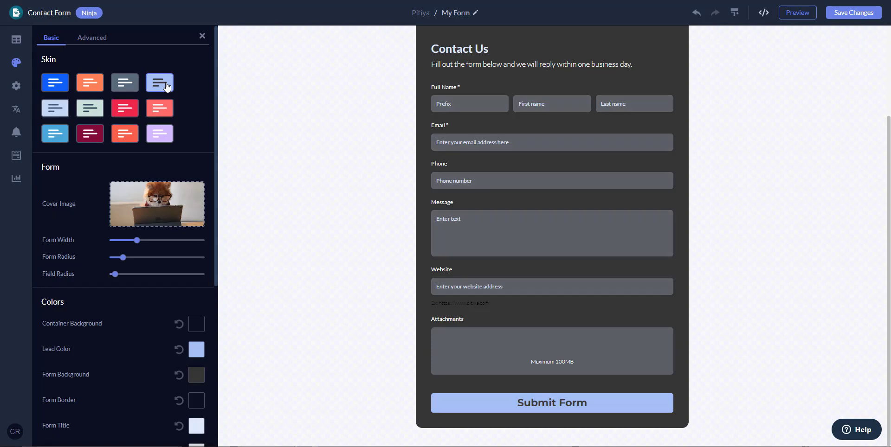
scroll(373, 194, up, 3)
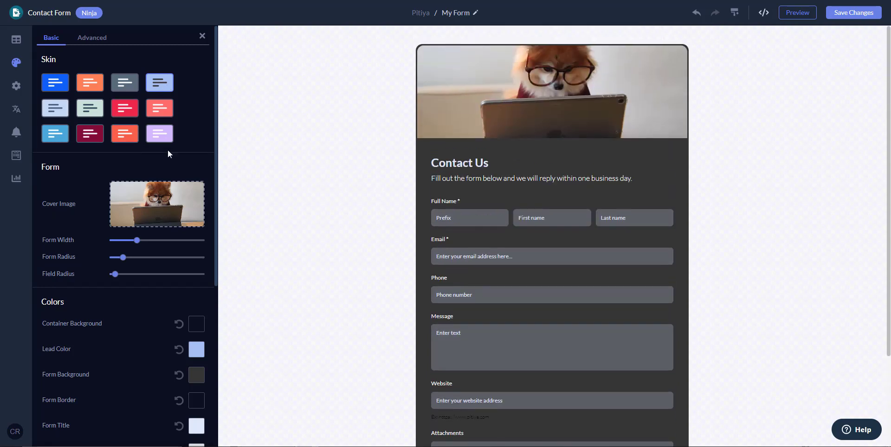
click(122, 86)
click(89, 87)
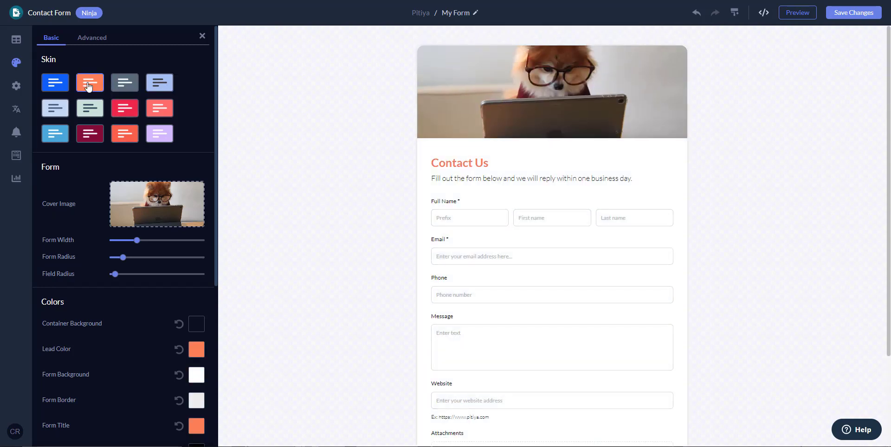
click(131, 92)
Compare maroon, lavender, light-blue, navy and mint skins, settling on dark charcoal.
scroll(346, 315, down, 2)
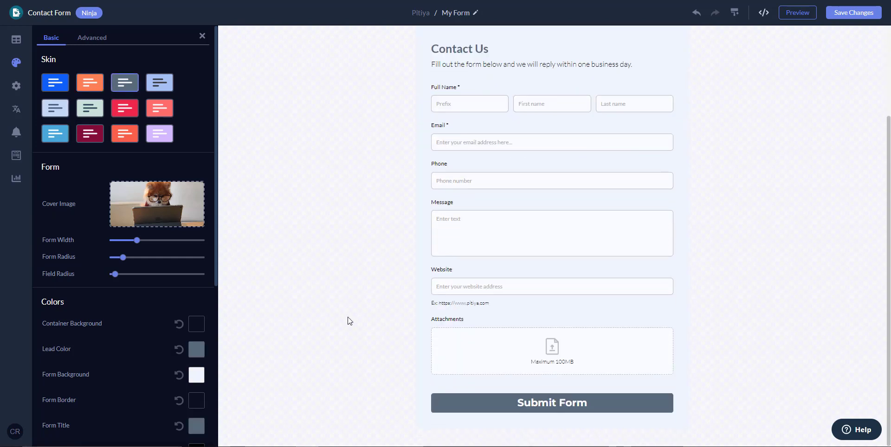
click(87, 136)
click(122, 142)
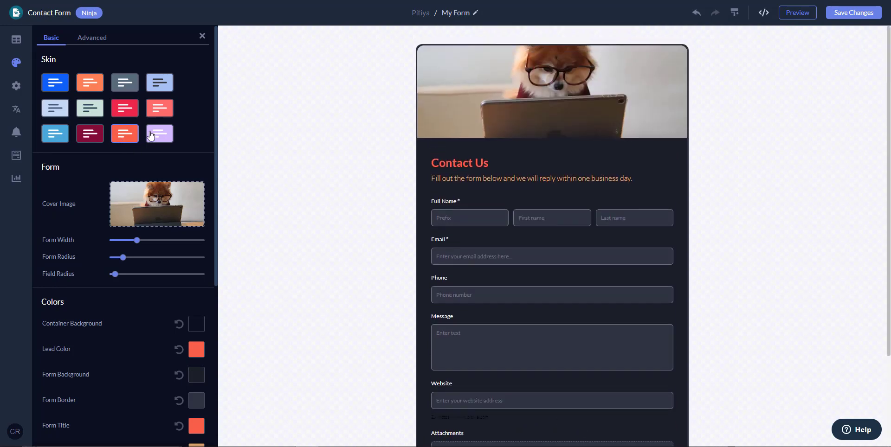
click(121, 87)
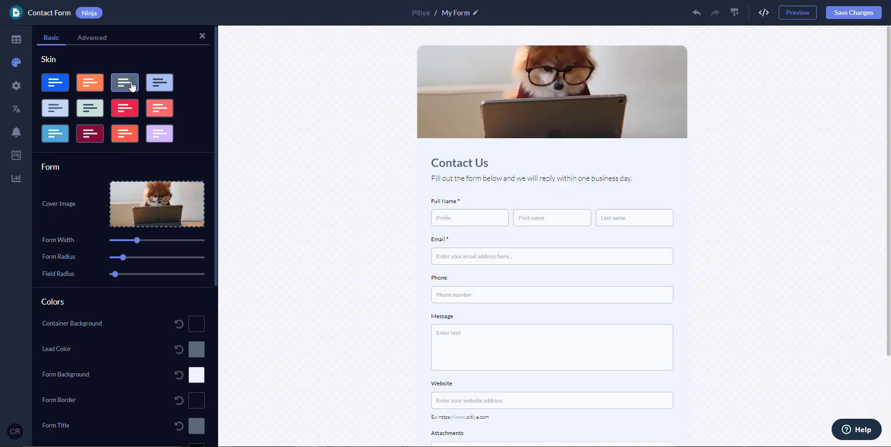
click(155, 87)
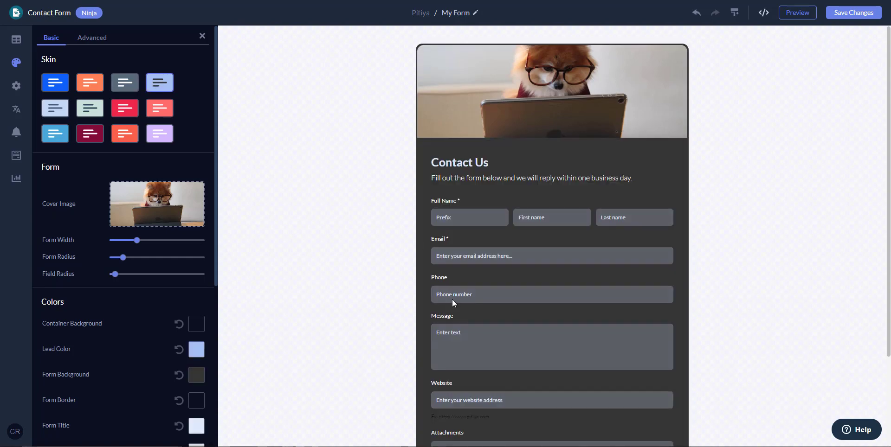
scroll(452, 299, down, 3)
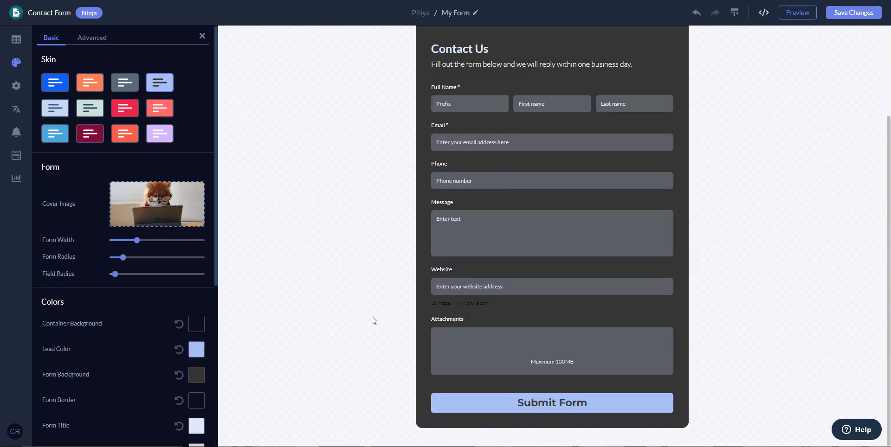
scroll(374, 320, up, 2)
scroll(374, 320, down, 2)
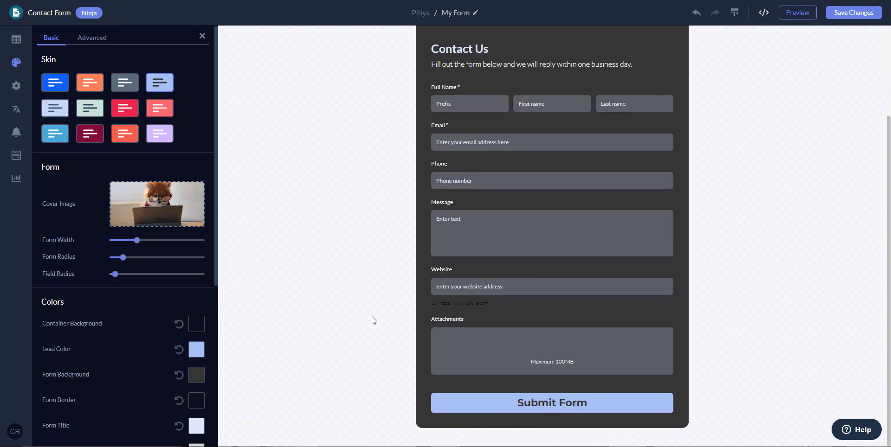
click(60, 140)
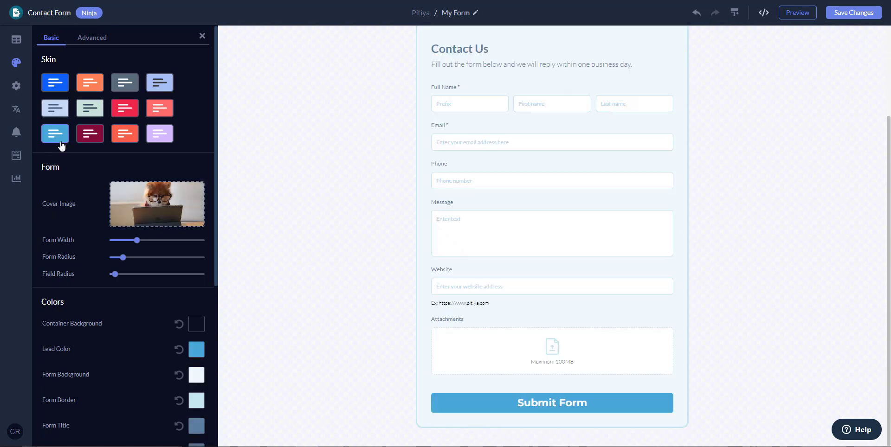
click(58, 109)
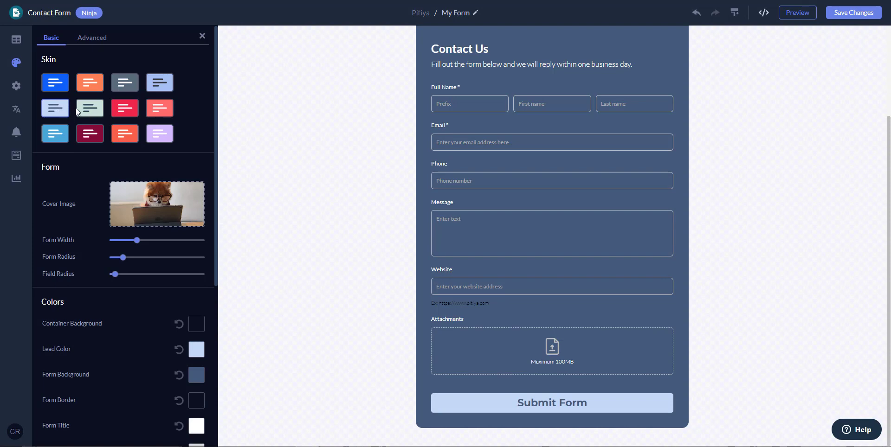
click(77, 108)
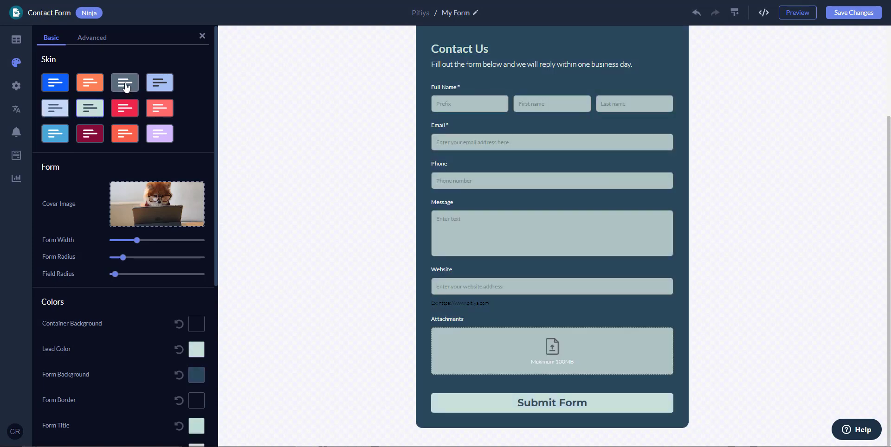
click(125, 87)
click(165, 87)
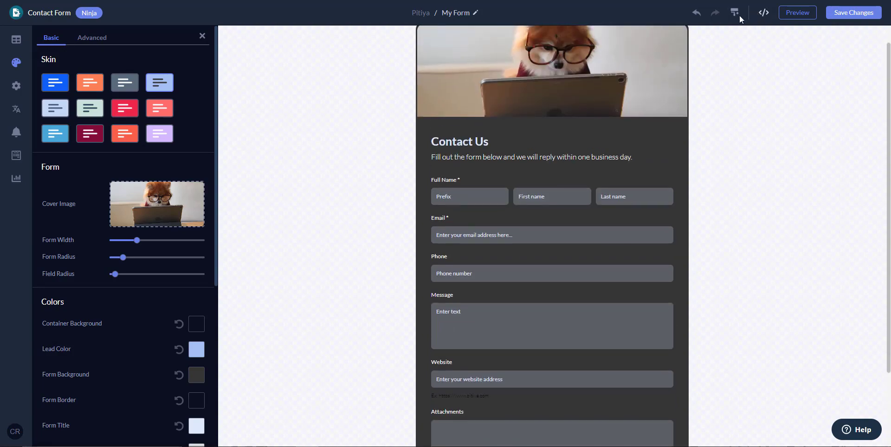
Rename the widget to 'Pitiya Contact Form' and save the changes.
click(763, 13)
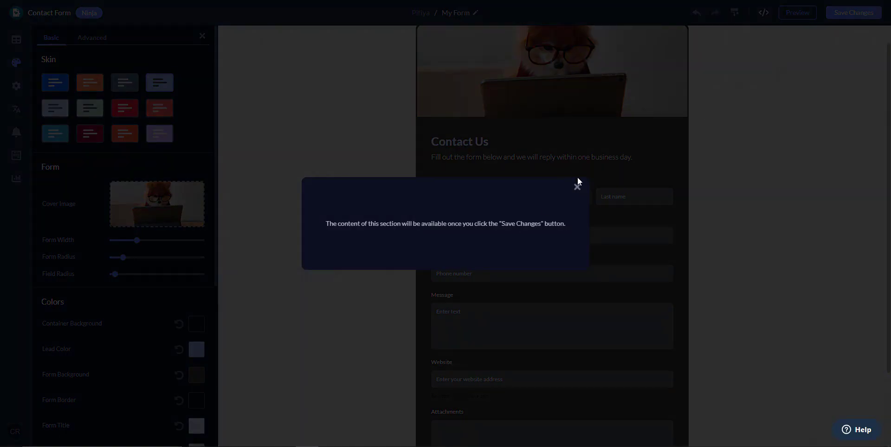
click(577, 187)
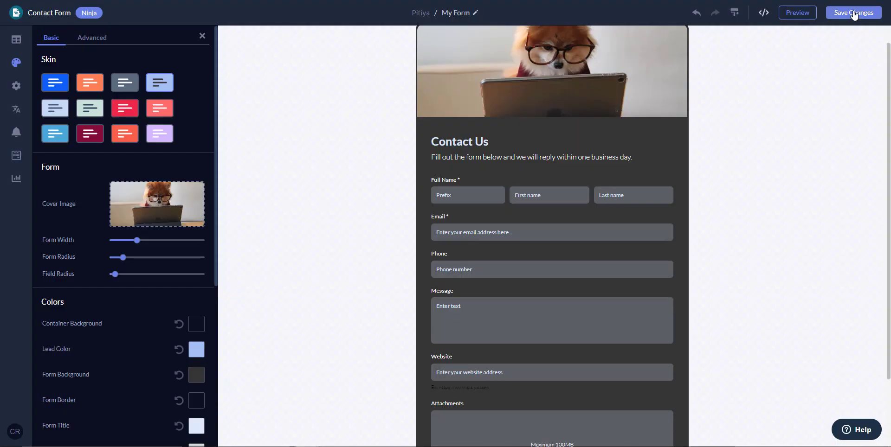
click(853, 12)
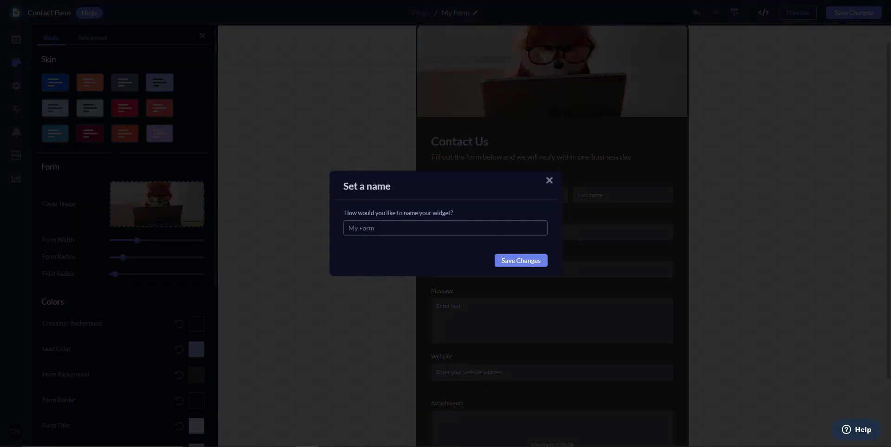
drag(361, 229, 310, 232)
text(Pitiya)
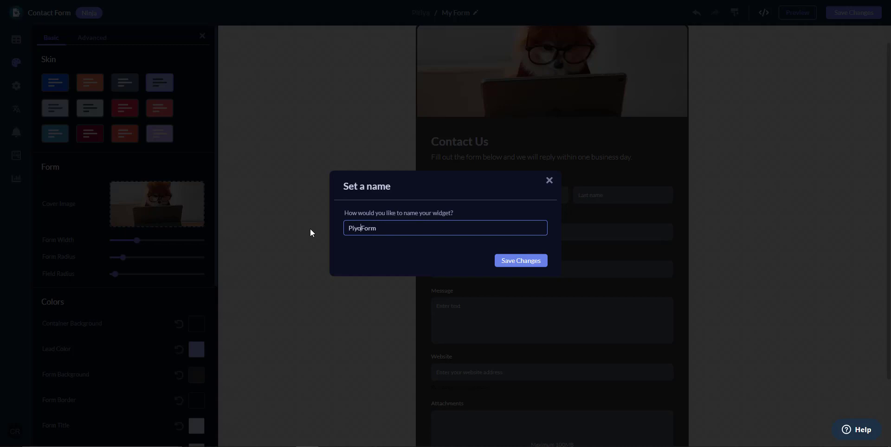
text( Contact)
click(510, 261)
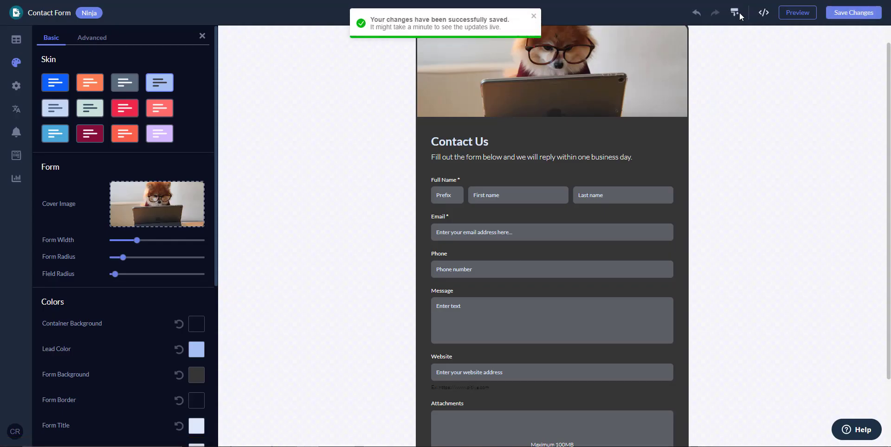
Set the editor backdrop behind the form to black, then open the preview.
click(739, 12)
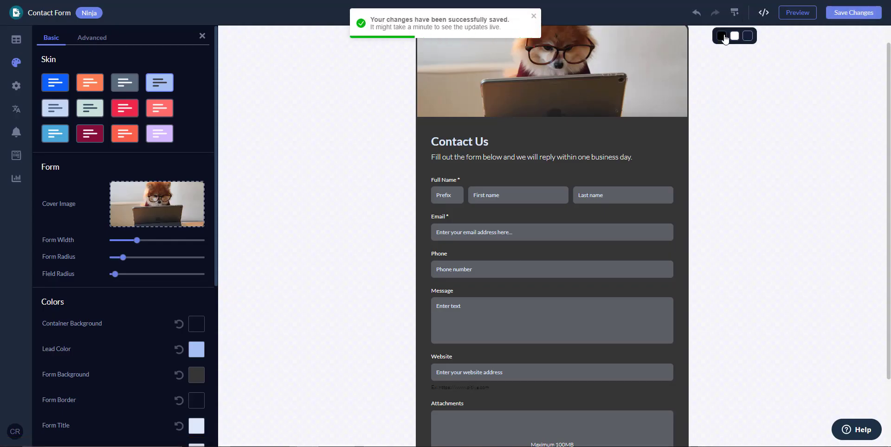
click(722, 36)
scroll(702, 186, down, 3)
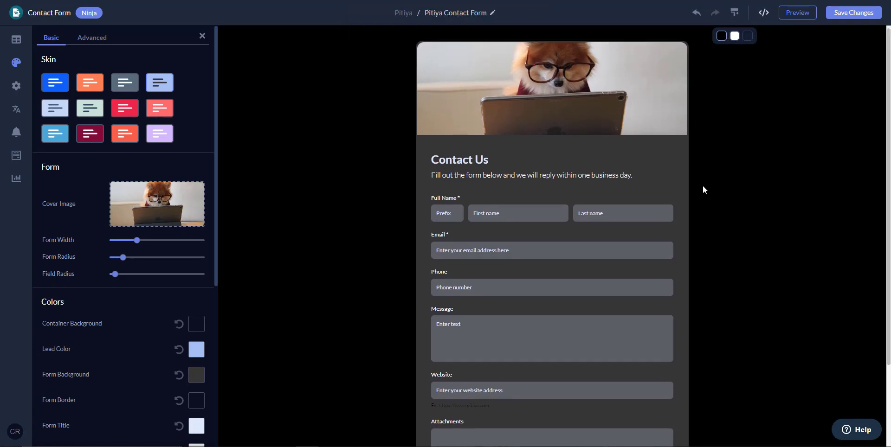
scroll(702, 185, up, 3)
click(746, 41)
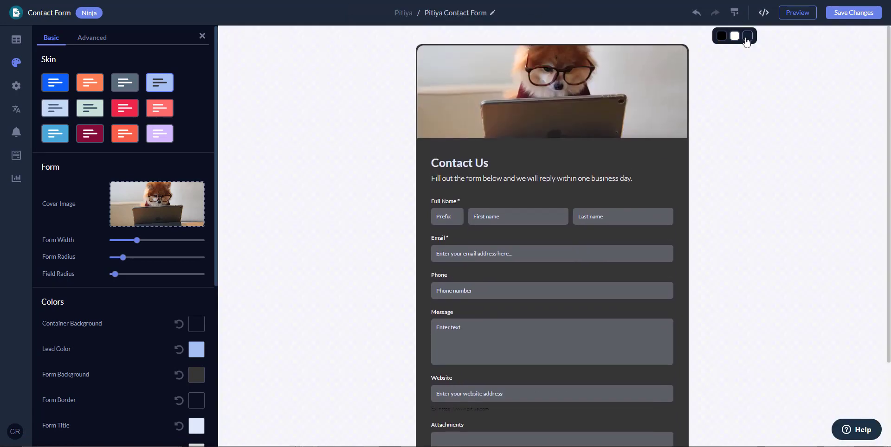
click(722, 38)
click(722, 38)
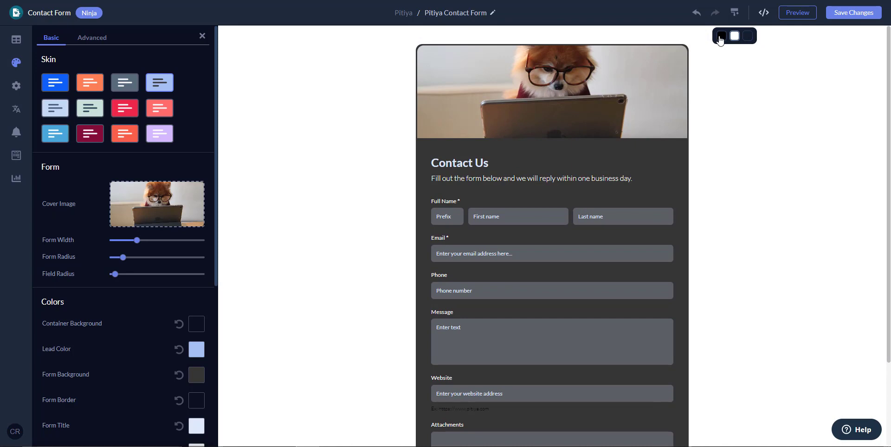
click(798, 13)
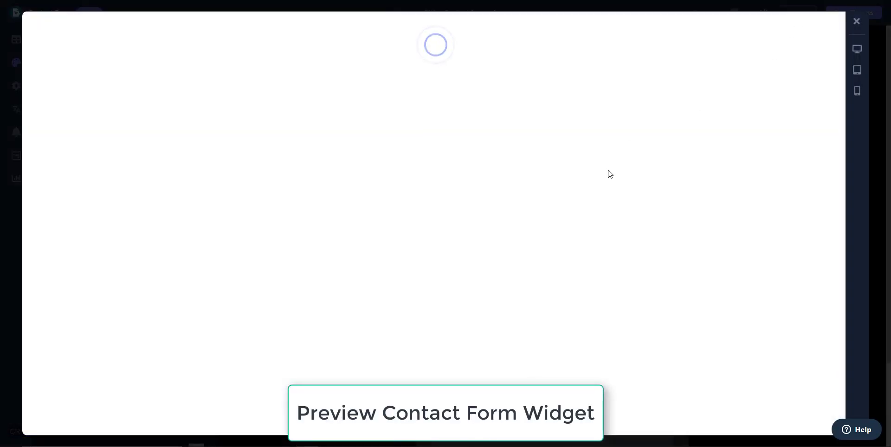
Preview the form at tablet, mobile and desktop widths, then close the preview.
scroll(602, 225, down, 3)
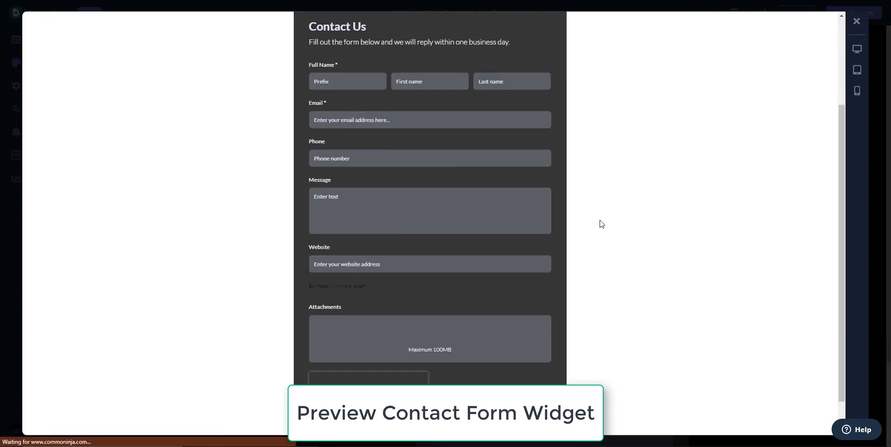
scroll(602, 224, down, 1)
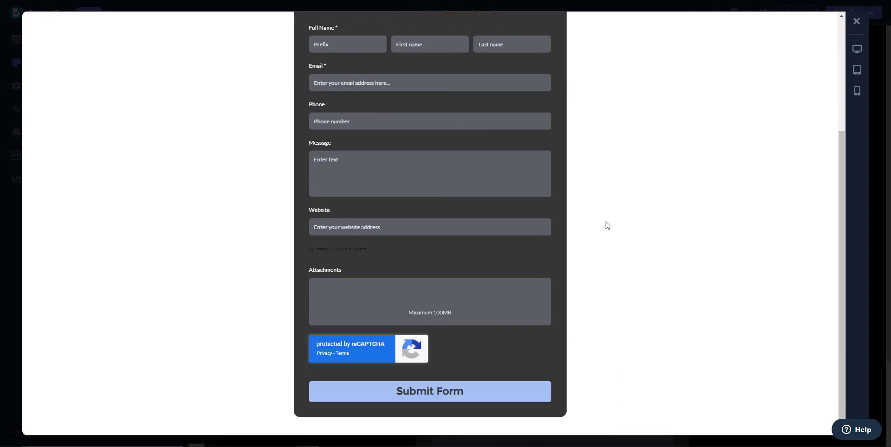
scroll(608, 225, up, 4)
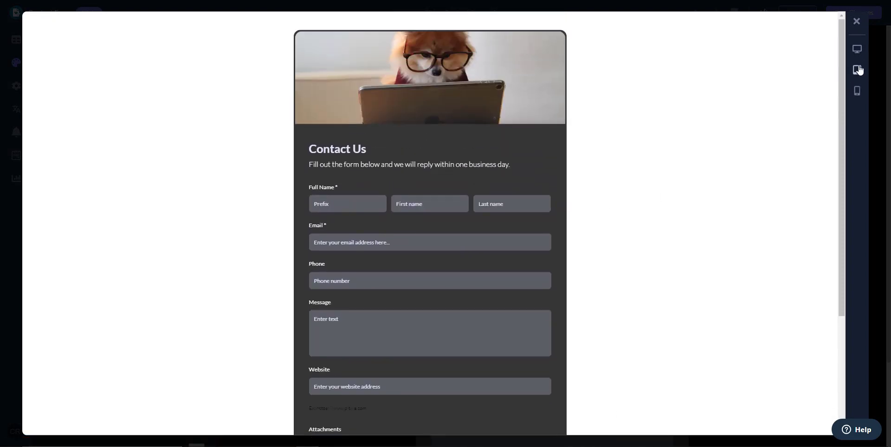
click(857, 70)
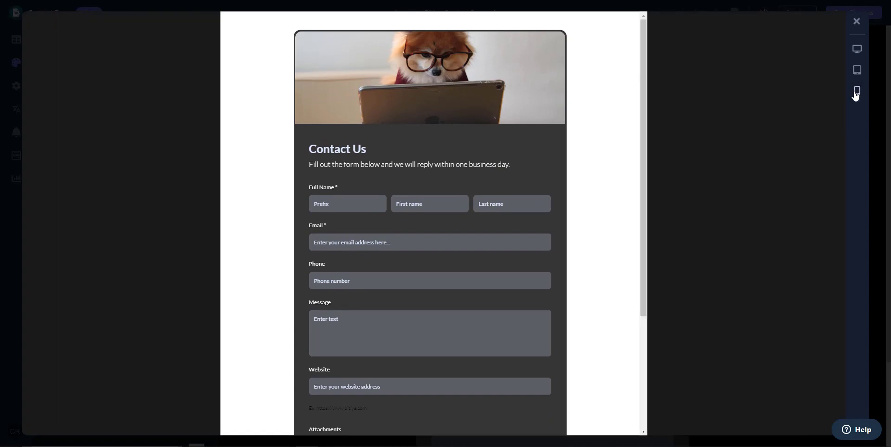
click(857, 92)
scroll(409, 216, down, 5)
scroll(409, 216, up, 5)
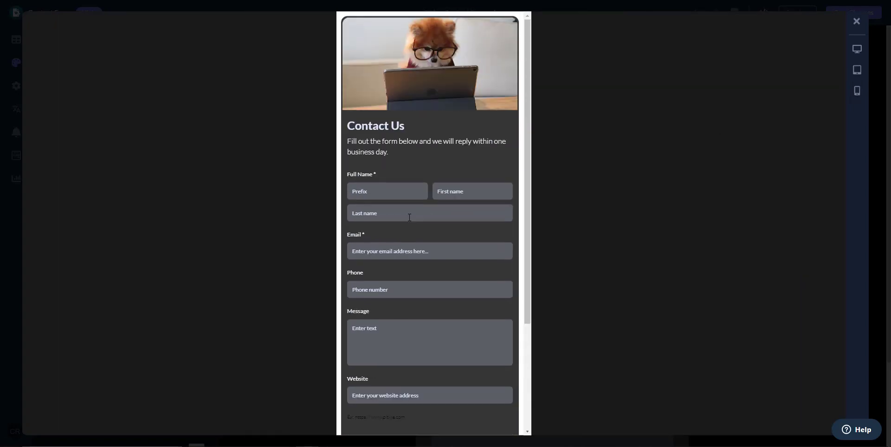
scroll(414, 216, down, 1)
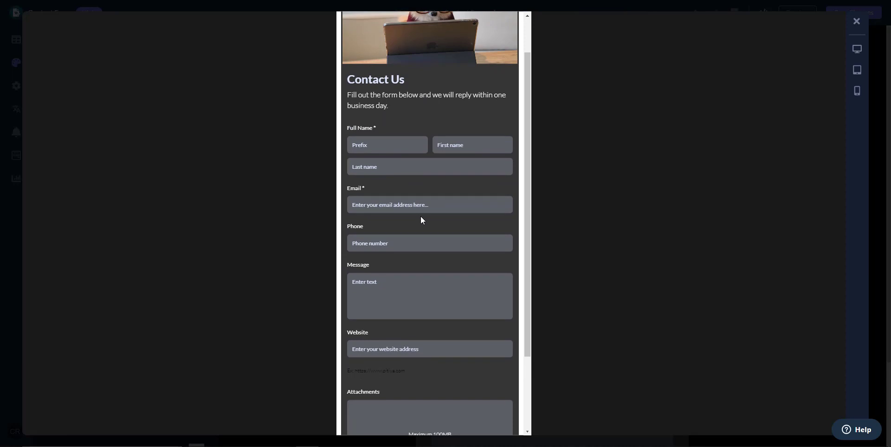
scroll(422, 221, down, 2)
scroll(435, 228, up, 3)
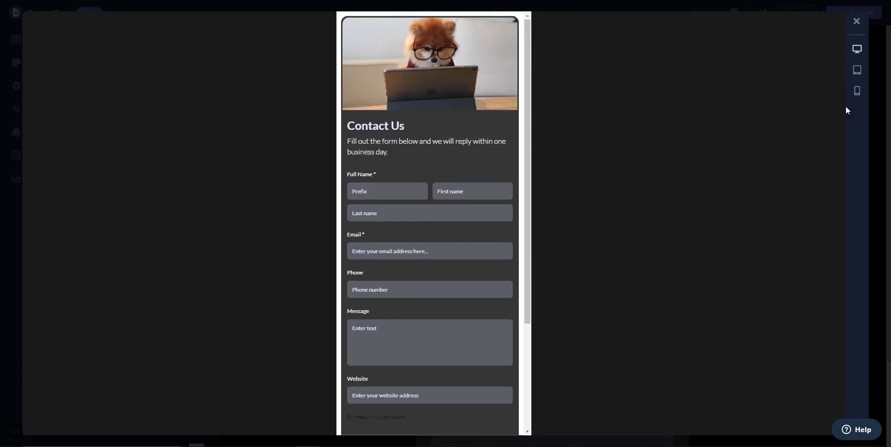
click(857, 49)
click(856, 21)
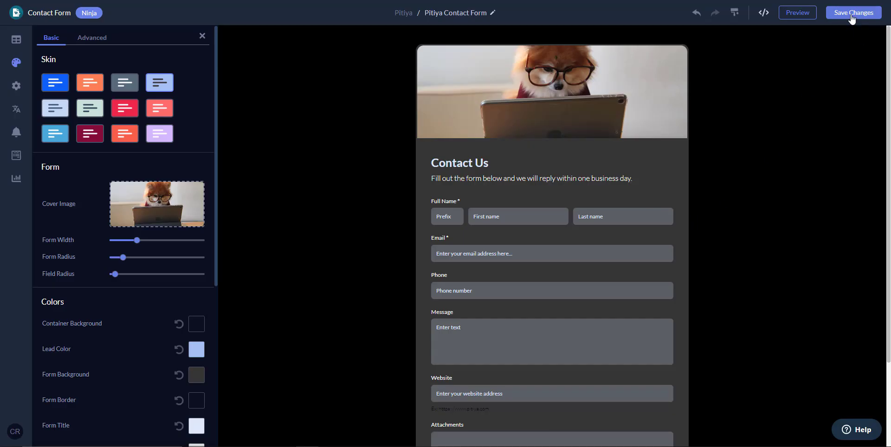
Save the changes and copy the form's website embed code to the clipboard.
click(851, 15)
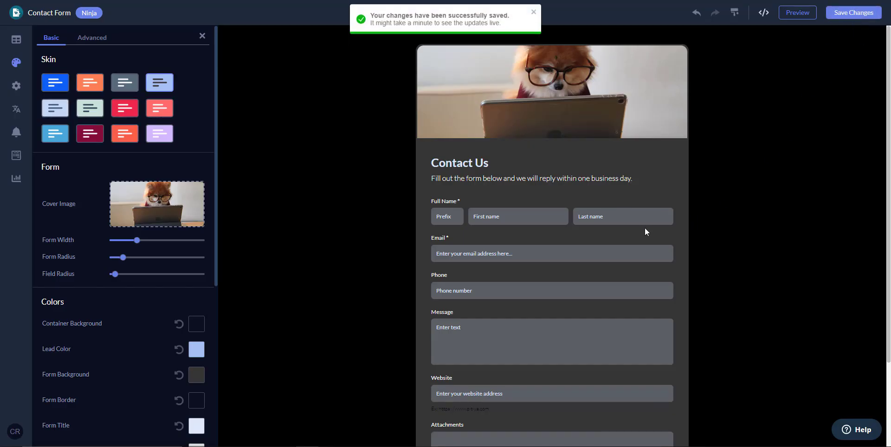
click(762, 16)
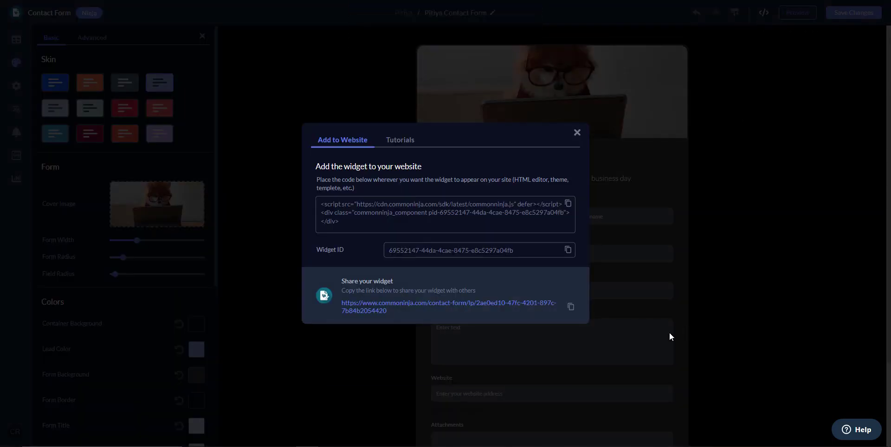
click(567, 205)
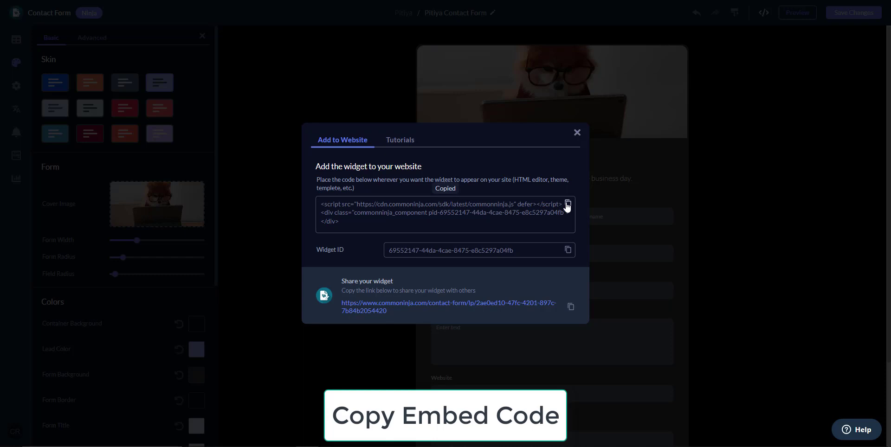